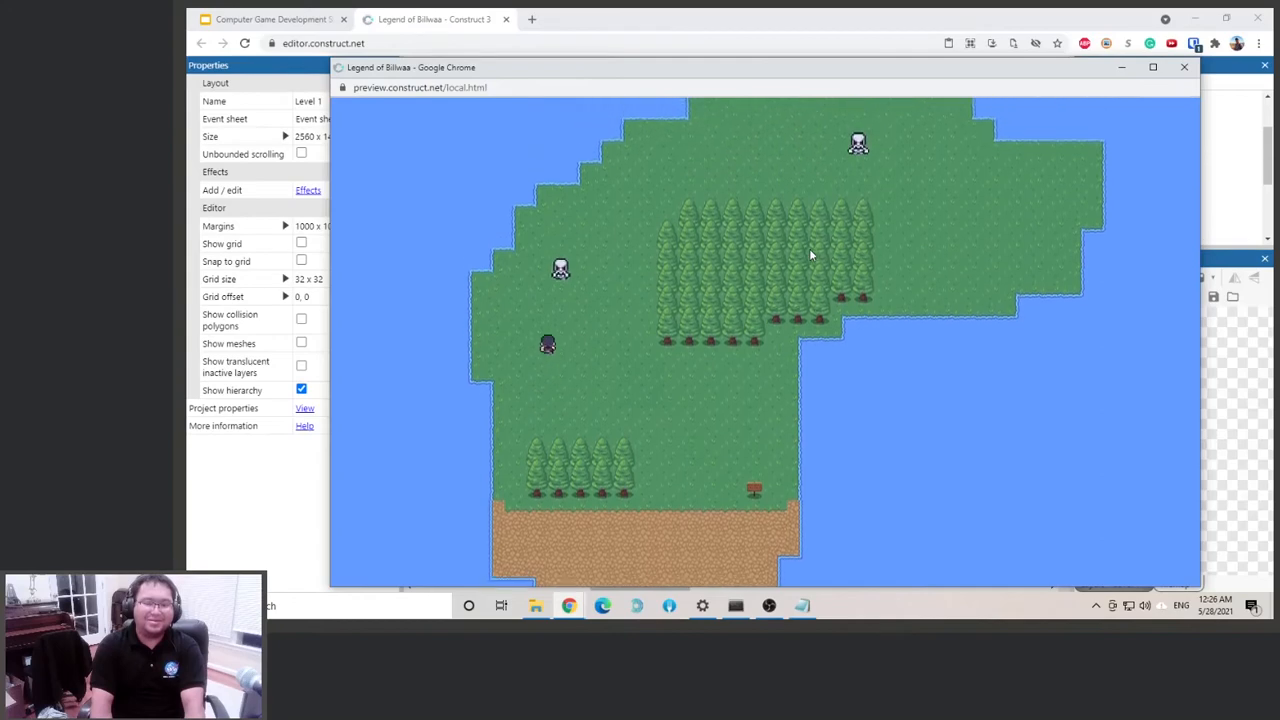
Play-test the level by walking the player among the enemies, and close the preview.
{"action": "key", "text": "Right"}
{"action": "key", "text": "Up"}
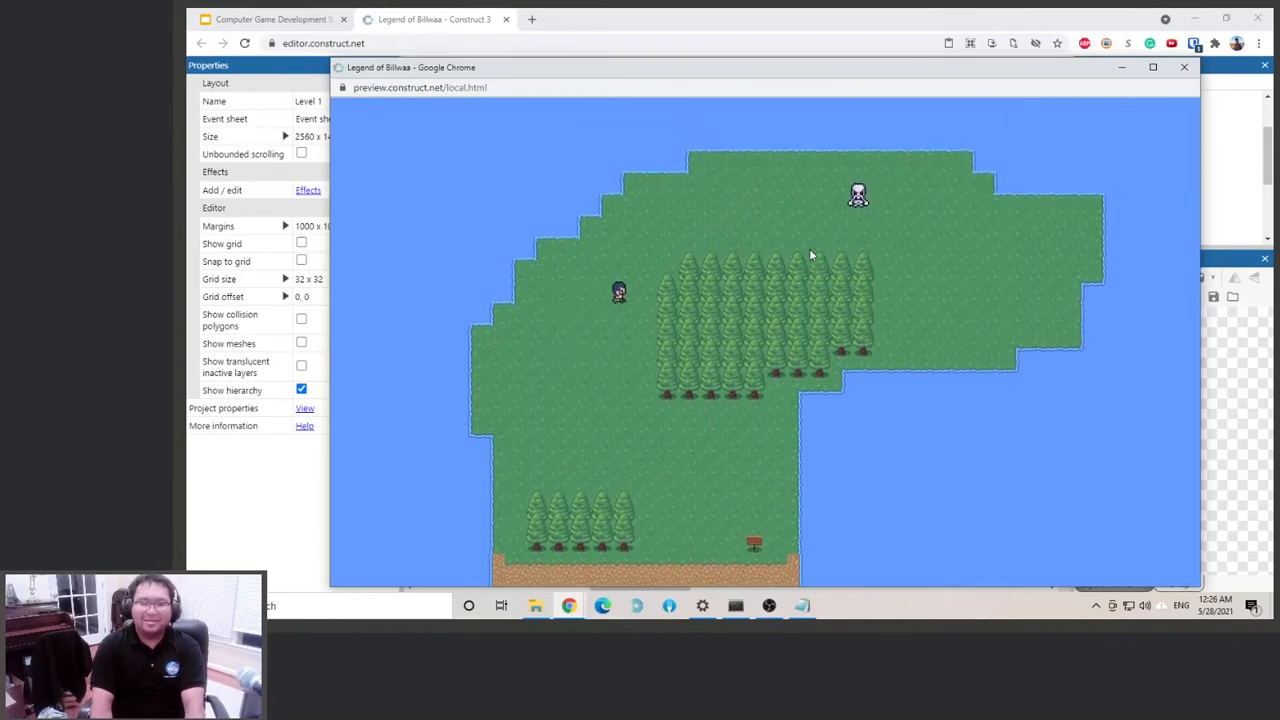
{"action": "key", "text": "Left"}
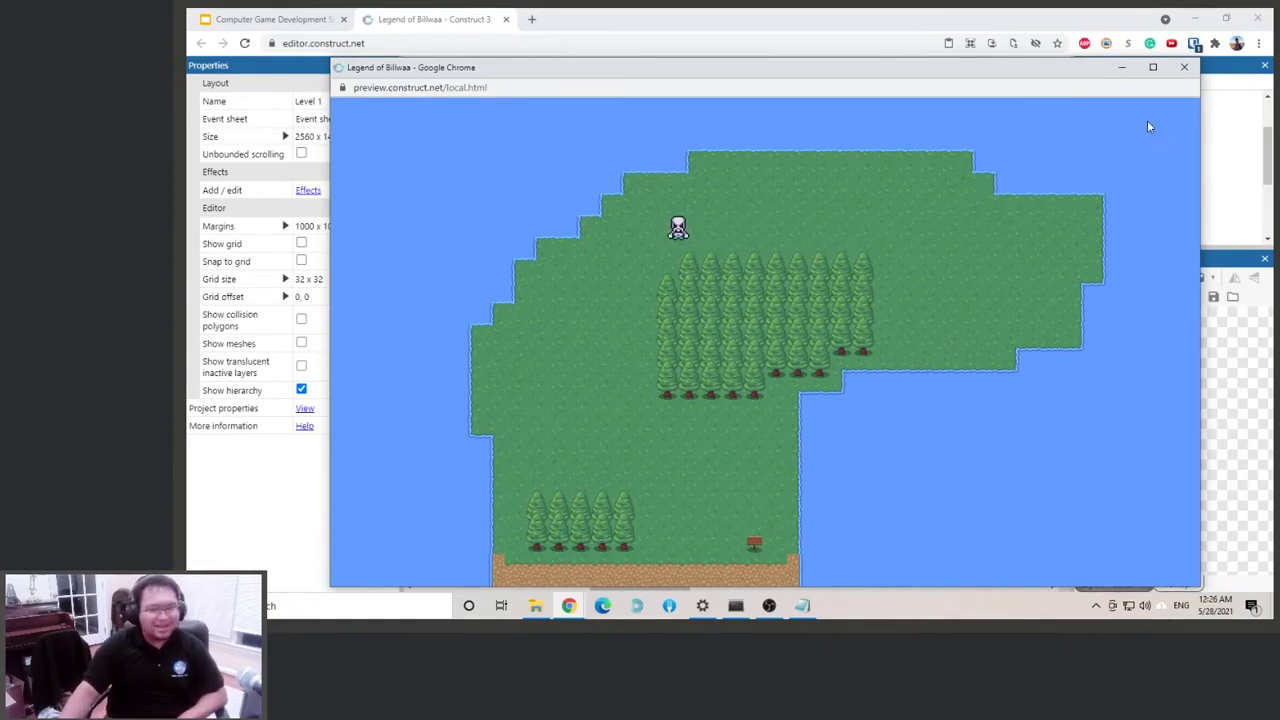
{"action": "left_click", "coordinate": [1186, 67]}
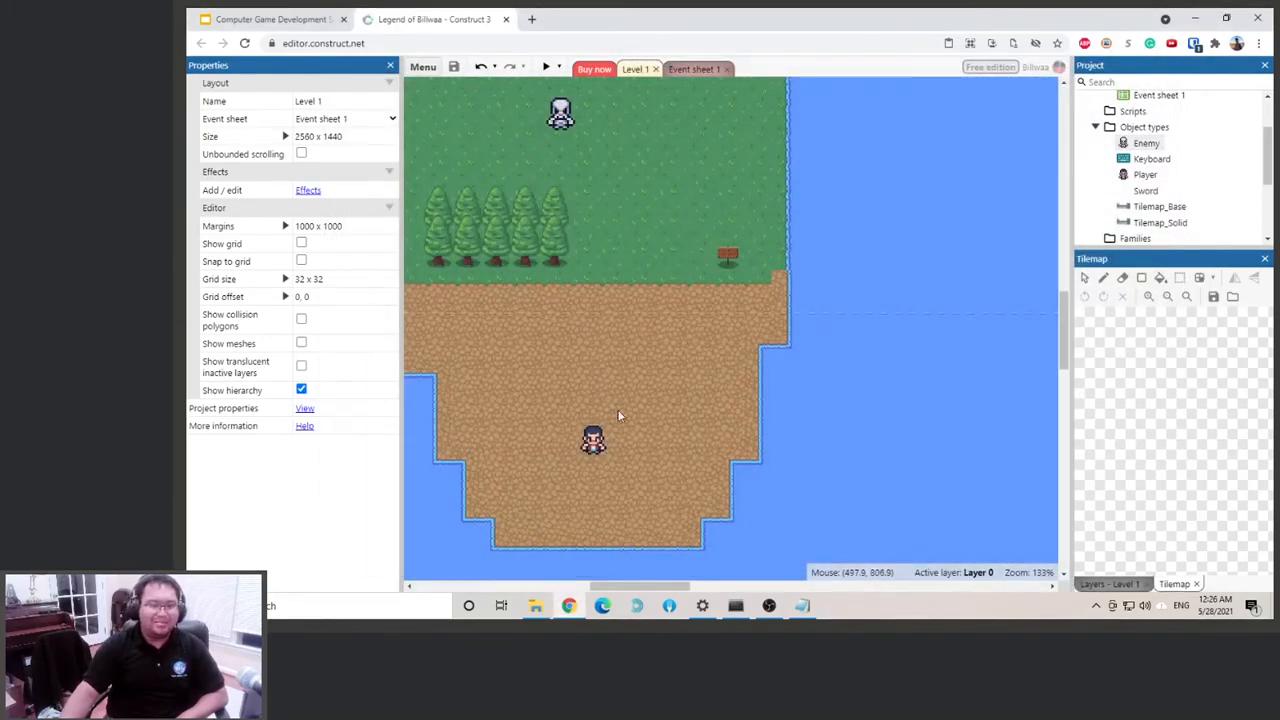
Open the Player sprite's animations for editing and display the Walk_Up animation.
{"action": "double_click", "coordinate": [594, 445]}
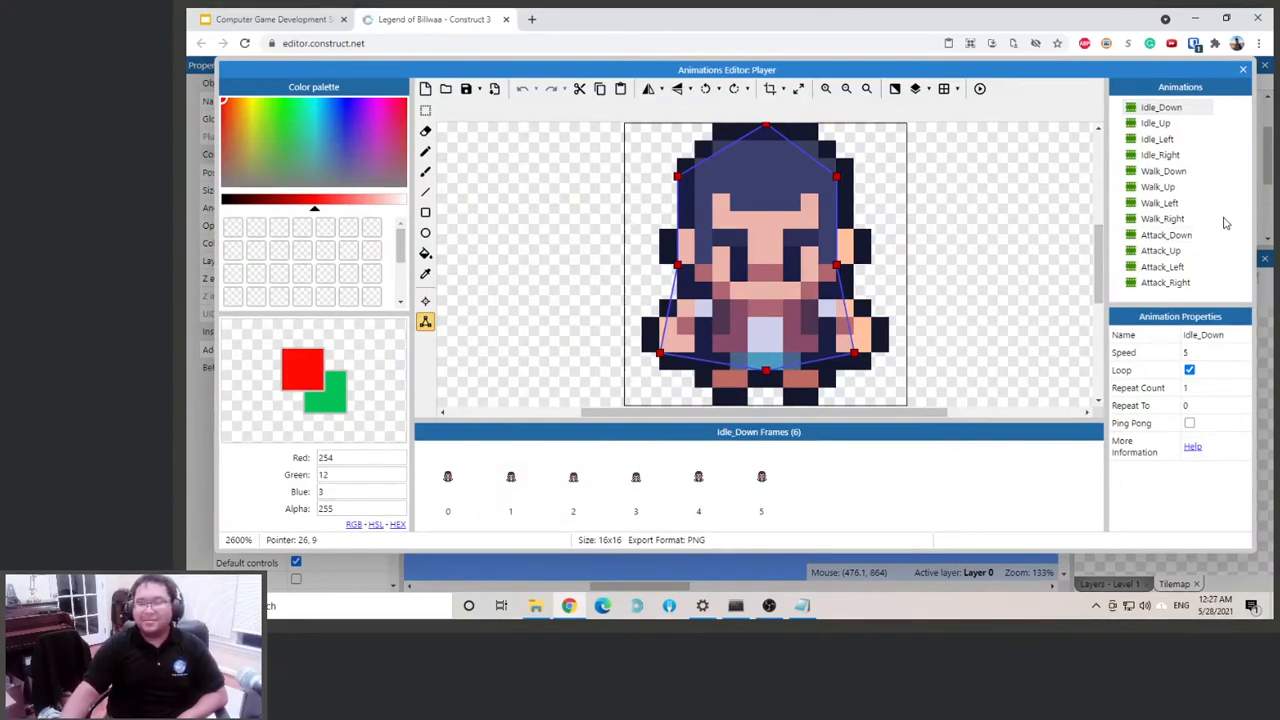
{"action": "right_click", "coordinate": [1222, 219]}
{"action": "left_click", "coordinate": [1227, 175]}
{"action": "left_click", "coordinate": [1210, 187]}
{"action": "right_click", "coordinate": [1210, 188]}
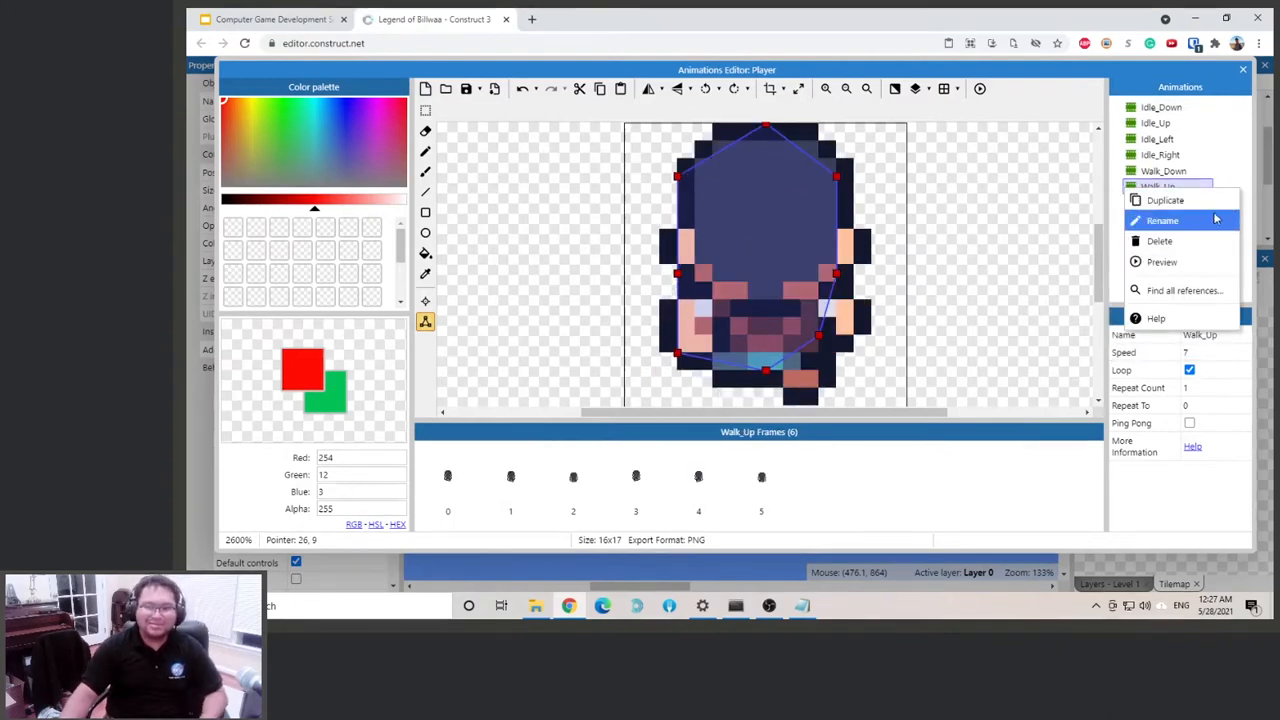
{"action": "left_click", "coordinate": [1241, 163]}
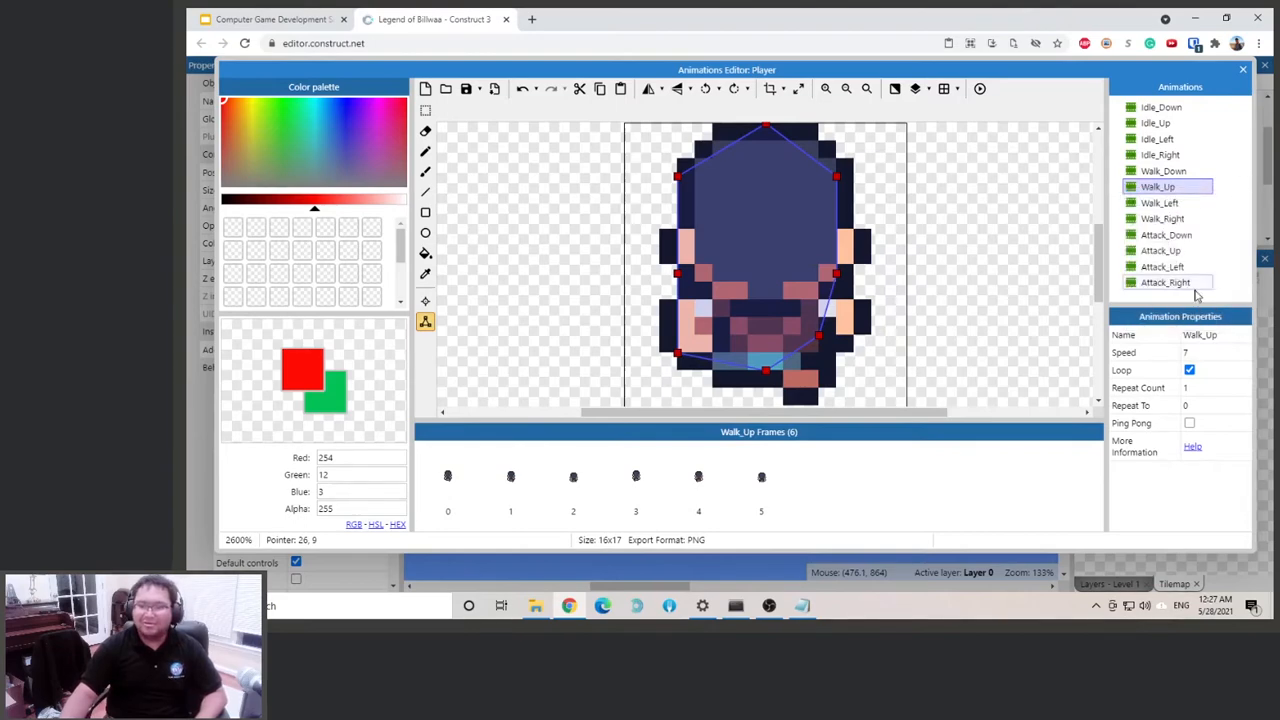
{"action": "right_click", "coordinate": [1163, 300]}
{"action": "left_click", "coordinate": [1197, 312]}
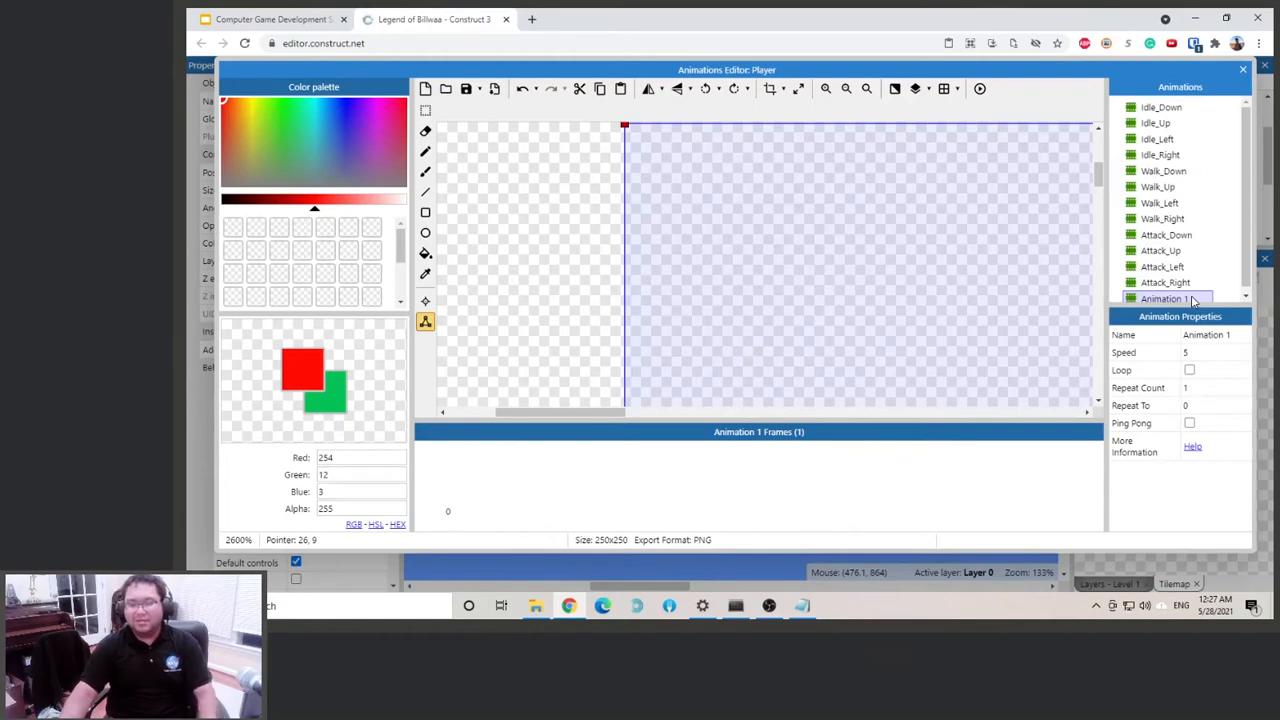
{"action": "key", "text": "Delete"}
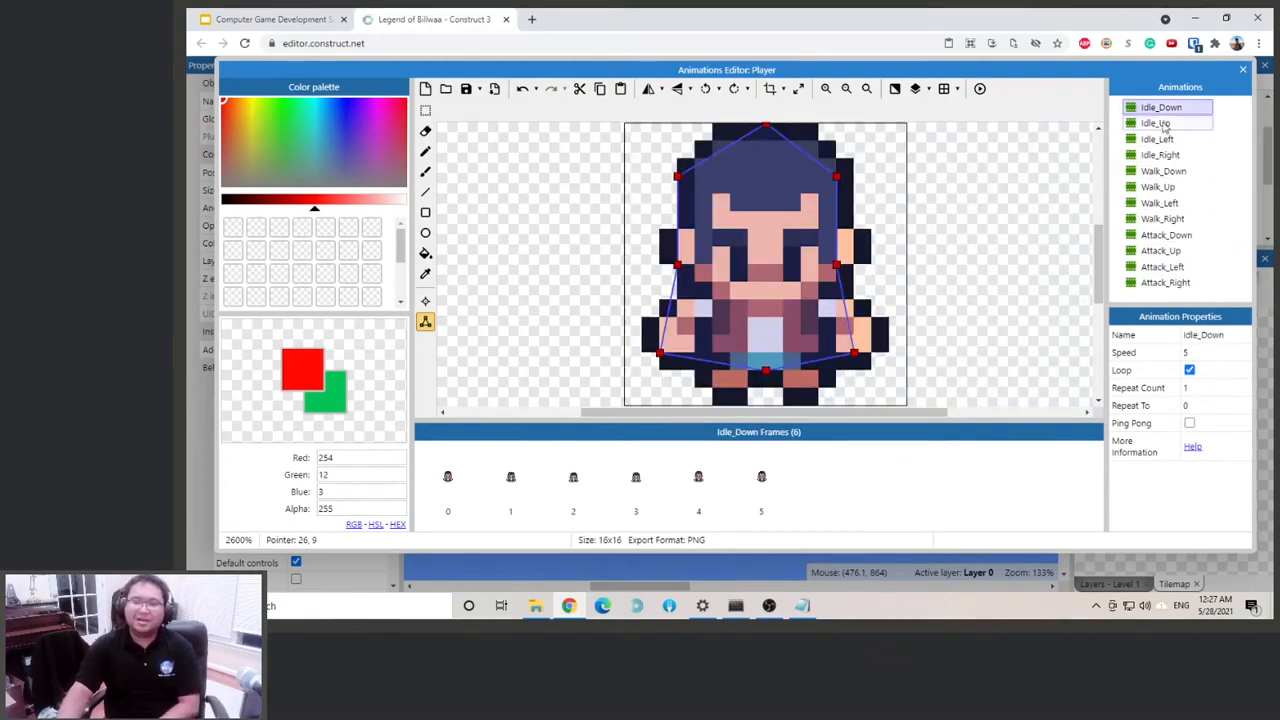
Duplicate the Player's Idle_Down animation and name the copy Dying.
{"action": "left_click", "coordinate": [424, 302]}
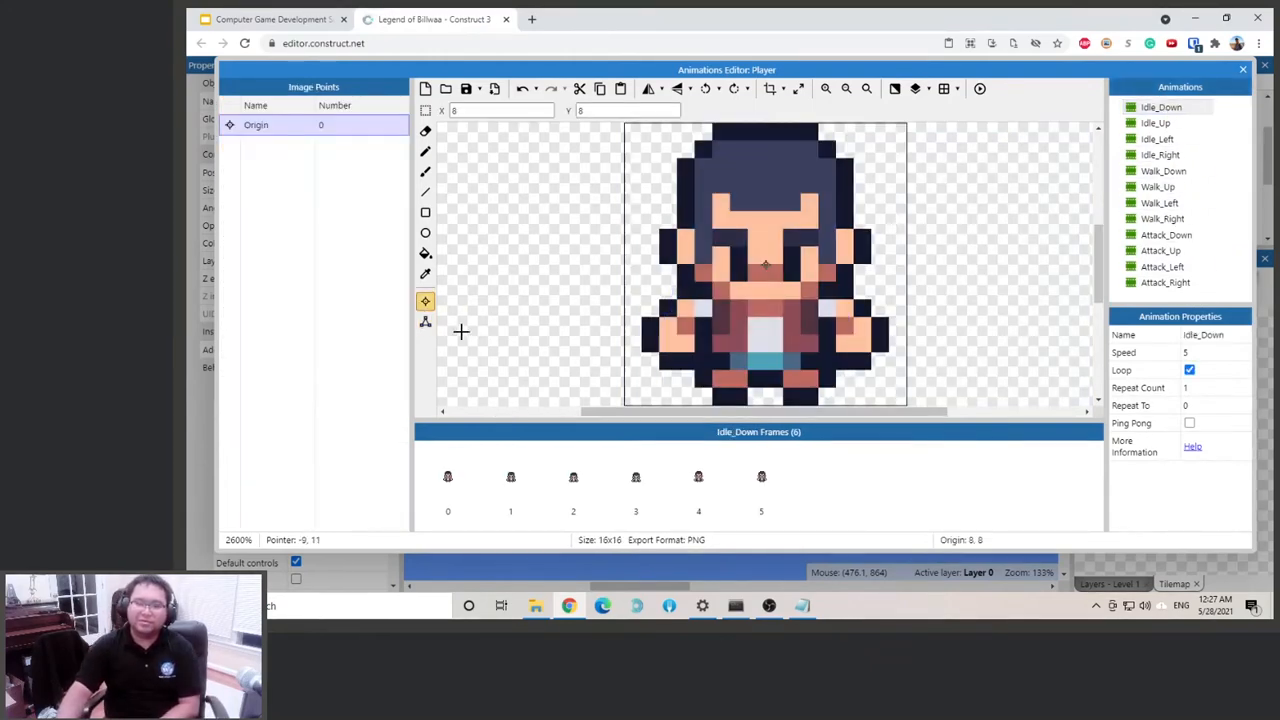
{"action": "left_click", "coordinate": [1160, 108]}
{"action": "right_click", "coordinate": [1160, 108]}
{"action": "left_click", "coordinate": [1128, 115]}
{"action": "right_click", "coordinate": [1134, 115]}
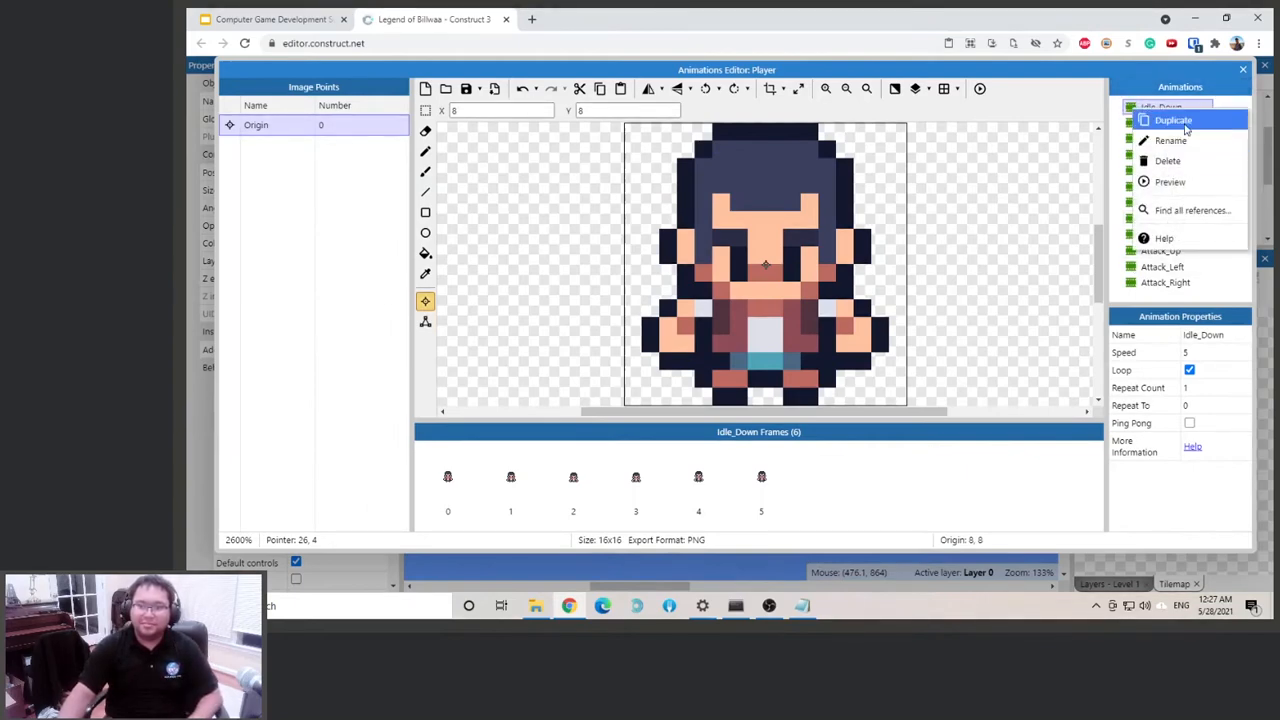
{"action": "left_click", "coordinate": [1165, 116]}
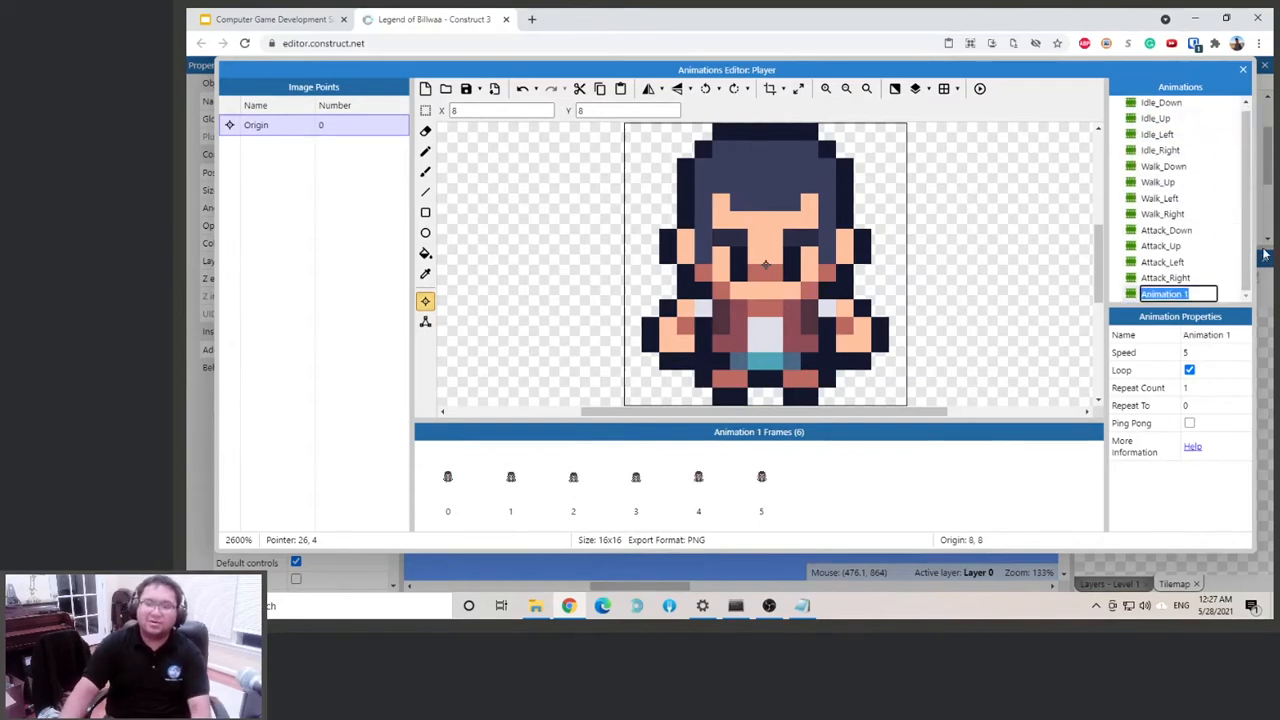
{"action": "type", "text": "Dying"}
{"action": "key", "text": "Return"}
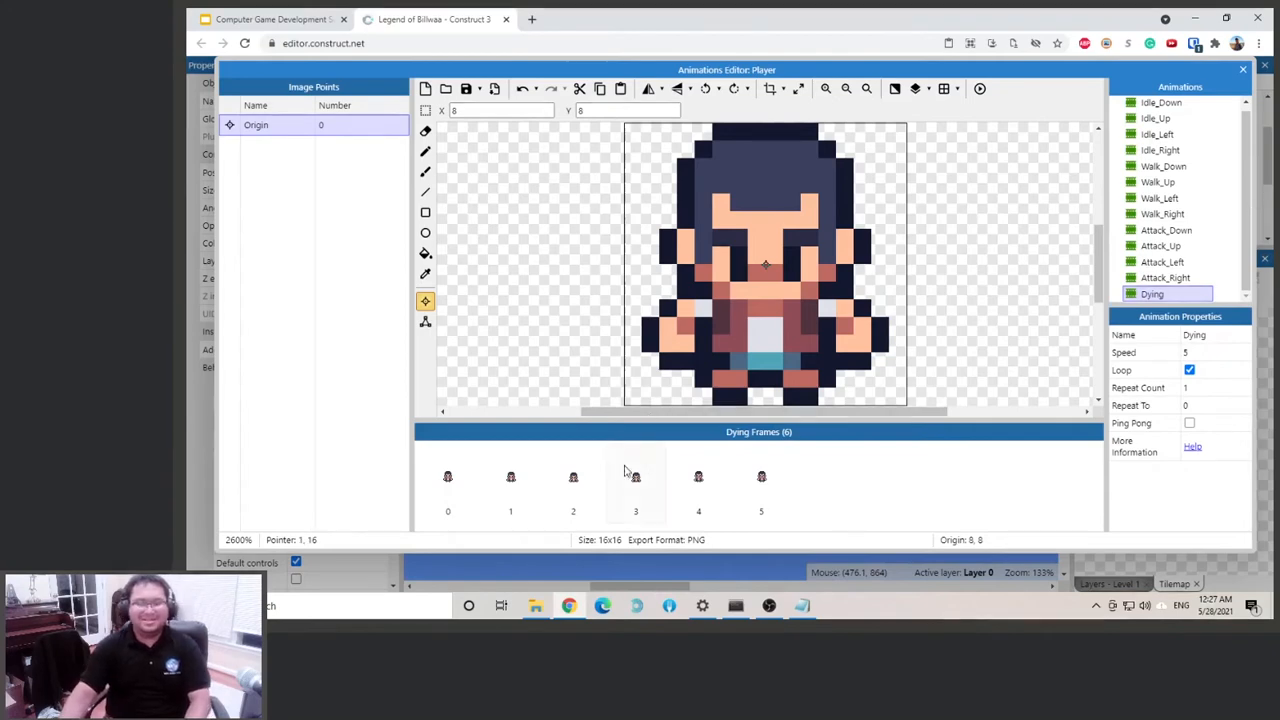
Look through the first frames of the Dying animation and delete frame 1.
{"action": "left_click", "coordinate": [450, 482]}
{"action": "left_click", "coordinate": [512, 480]}
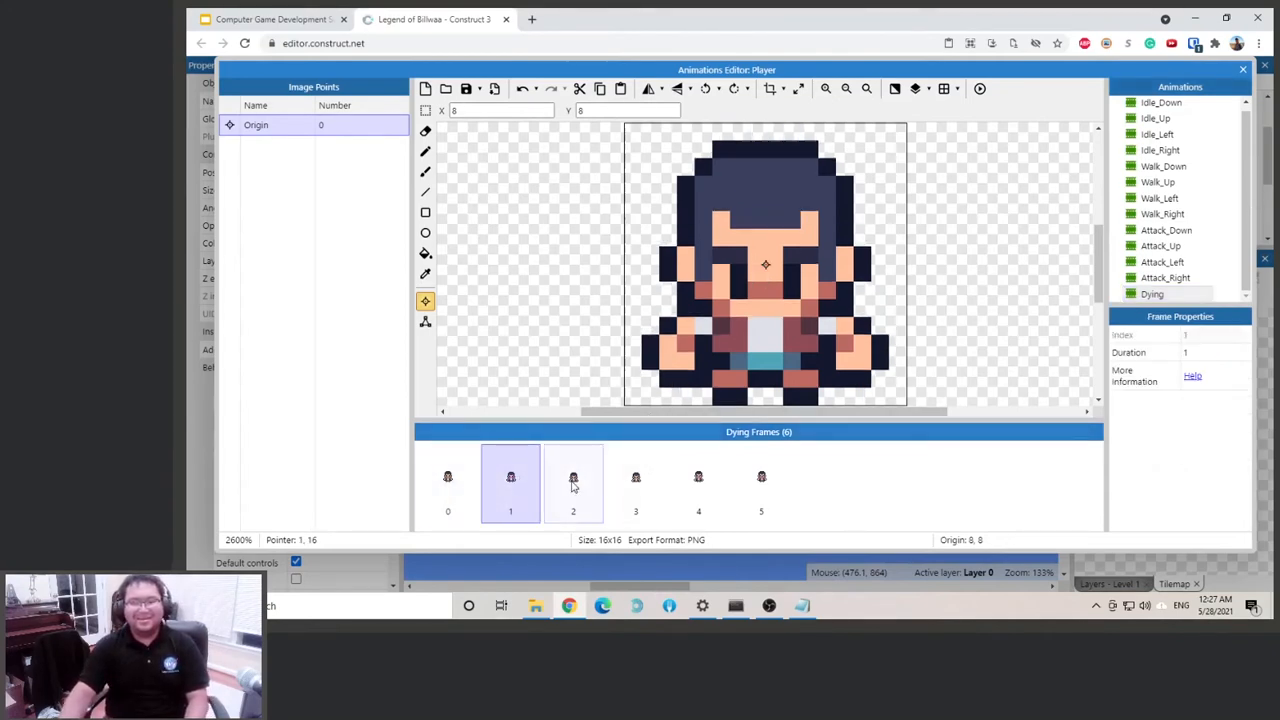
{"action": "left_click", "coordinate": [573, 485]}
{"action": "left_click", "coordinate": [511, 502]}
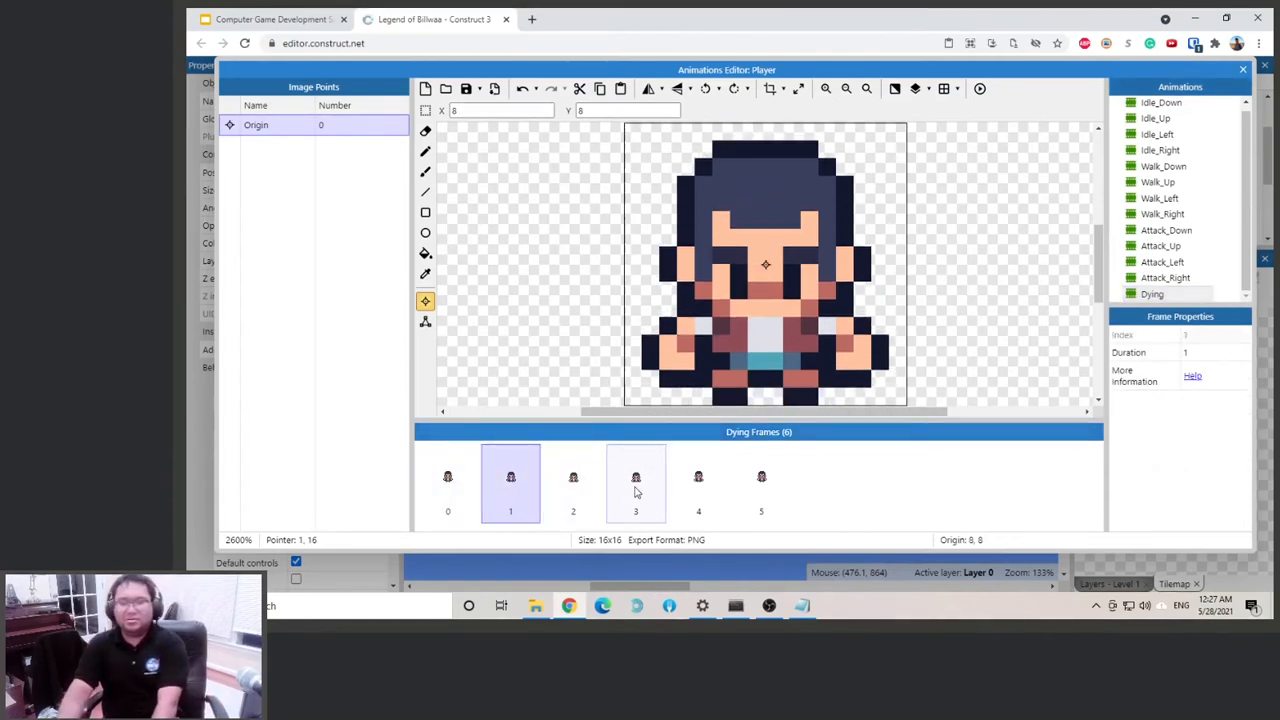
{"action": "key", "text": "Delete"}
{"action": "left_click", "coordinate": [449, 482]}
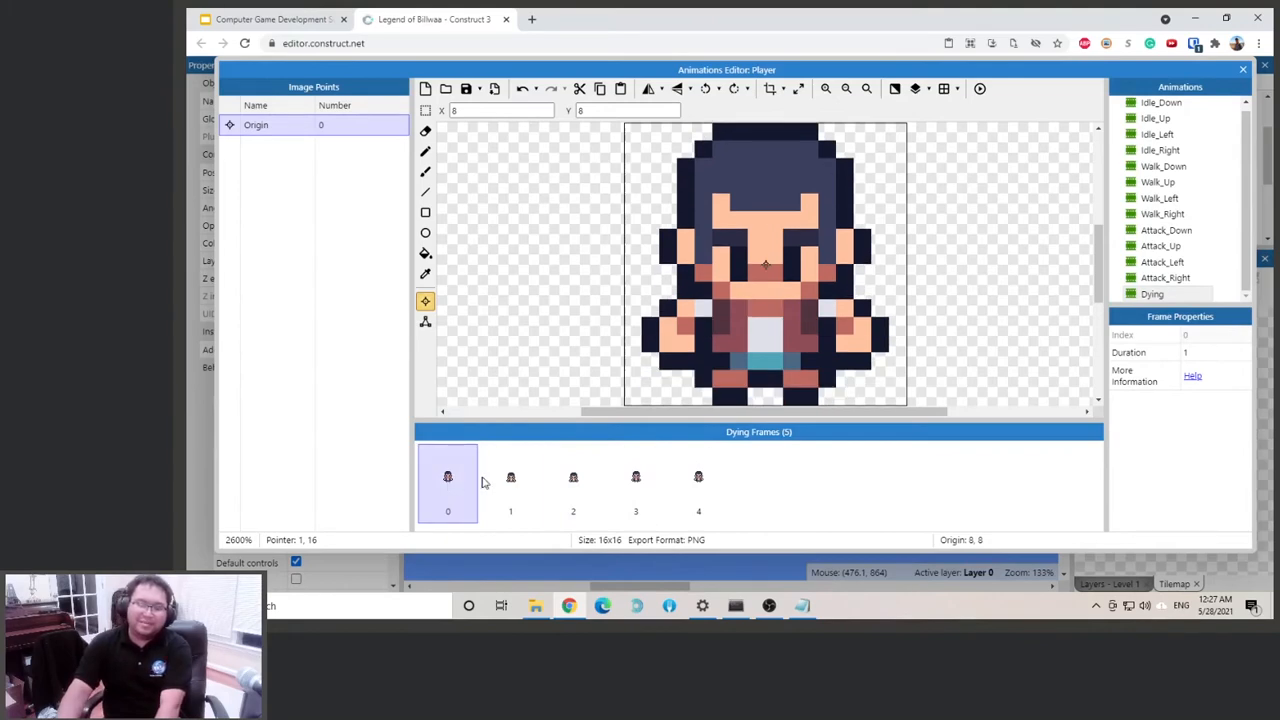
Delete all the Dying frames after frame 1, keeping only the upright frame 0 and the crouched frame 1.
{"action": "left_click", "coordinate": [505, 505]}
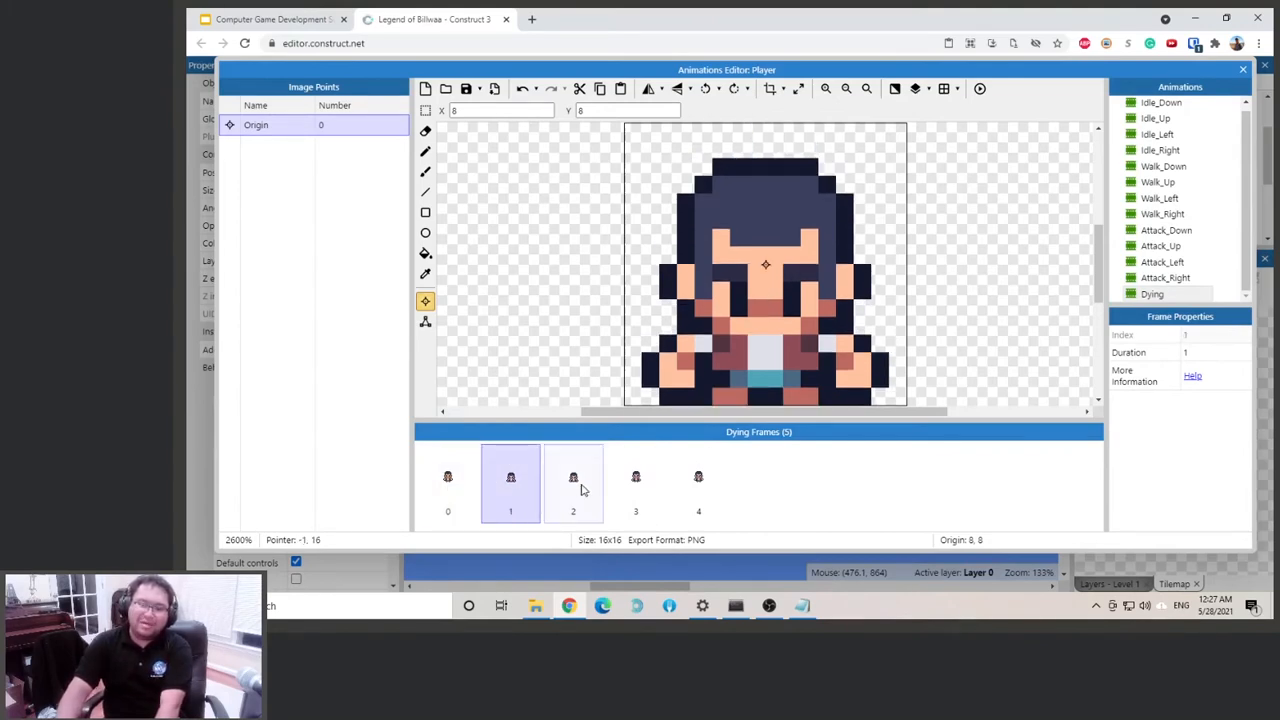
{"action": "left_click", "coordinate": [580, 491]}
{"action": "key", "text": "Delete"}
{"action": "left_click", "coordinate": [614, 497]}
{"action": "key", "text": "Delete"}
{"action": "left_click", "coordinate": [567, 490]}
{"action": "key", "text": "Delete"}
{"action": "left_click", "coordinate": [443, 486]}
{"action": "left_click", "coordinate": [509, 480]}
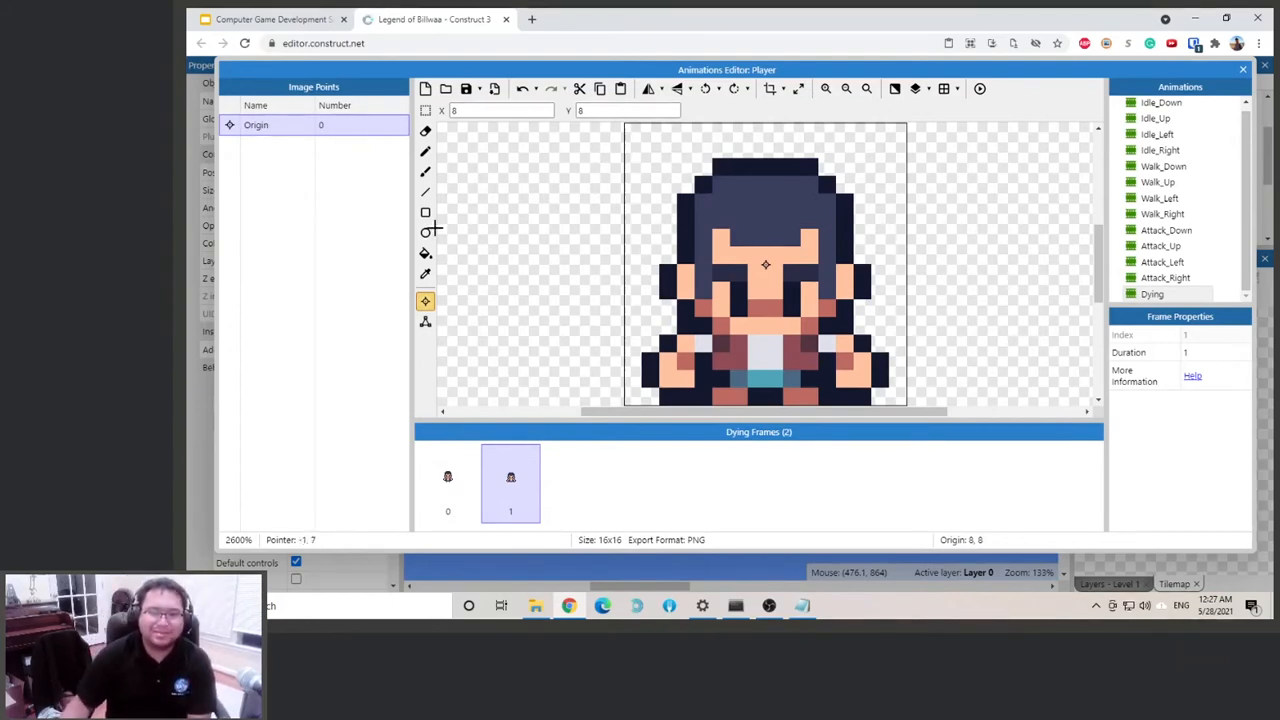
Duplicate Dying frame 1 and shift the top of the hair about 3 pixels left in the copy.
{"action": "right_click", "coordinate": [511, 480]}
{"action": "left_click", "coordinate": [541, 489]}
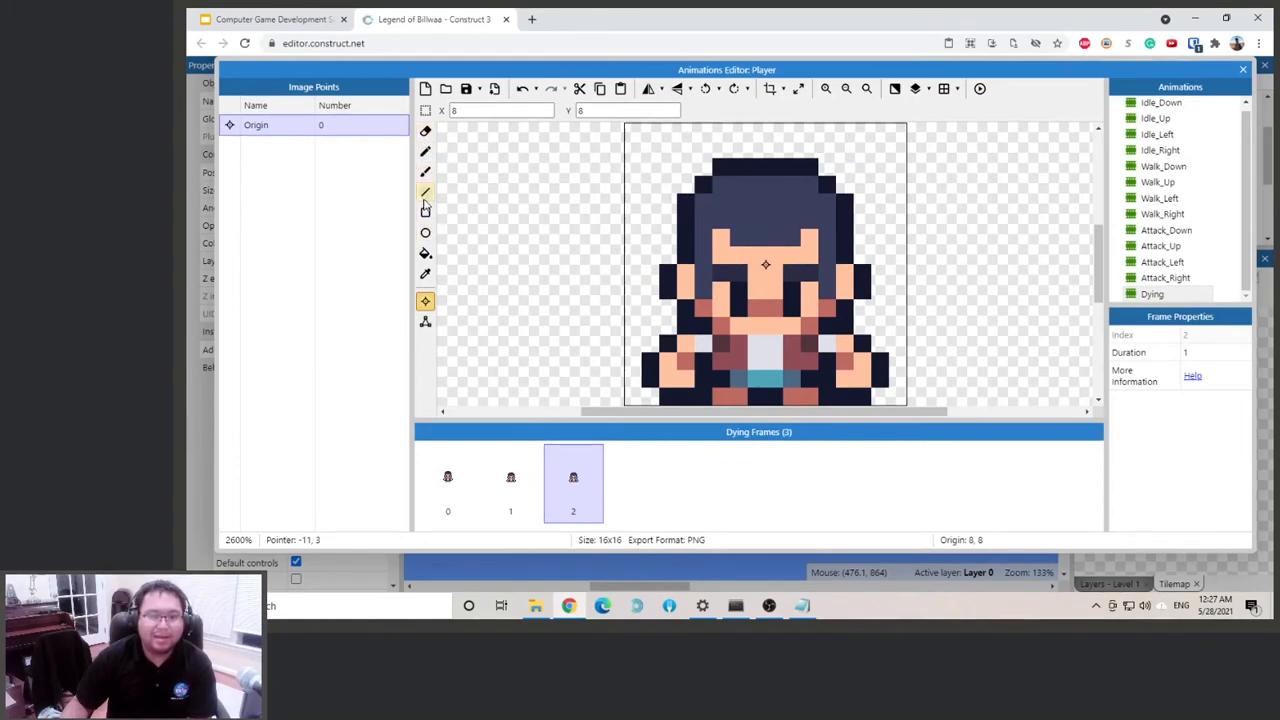
{"action": "left_click", "coordinate": [425, 110]}
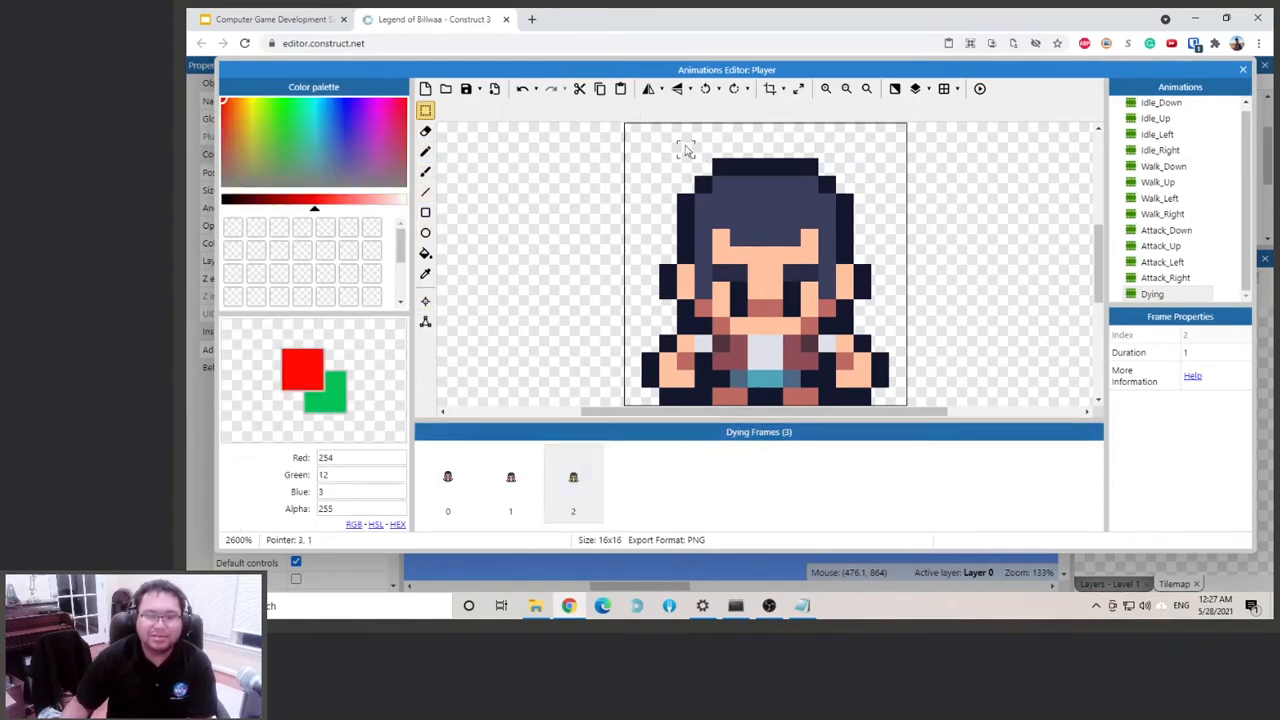
{"action": "left_click_drag", "start_coordinate": [656, 153], "coordinate": [780, 206]}
{"action": "left_click", "coordinate": [651, 238]}
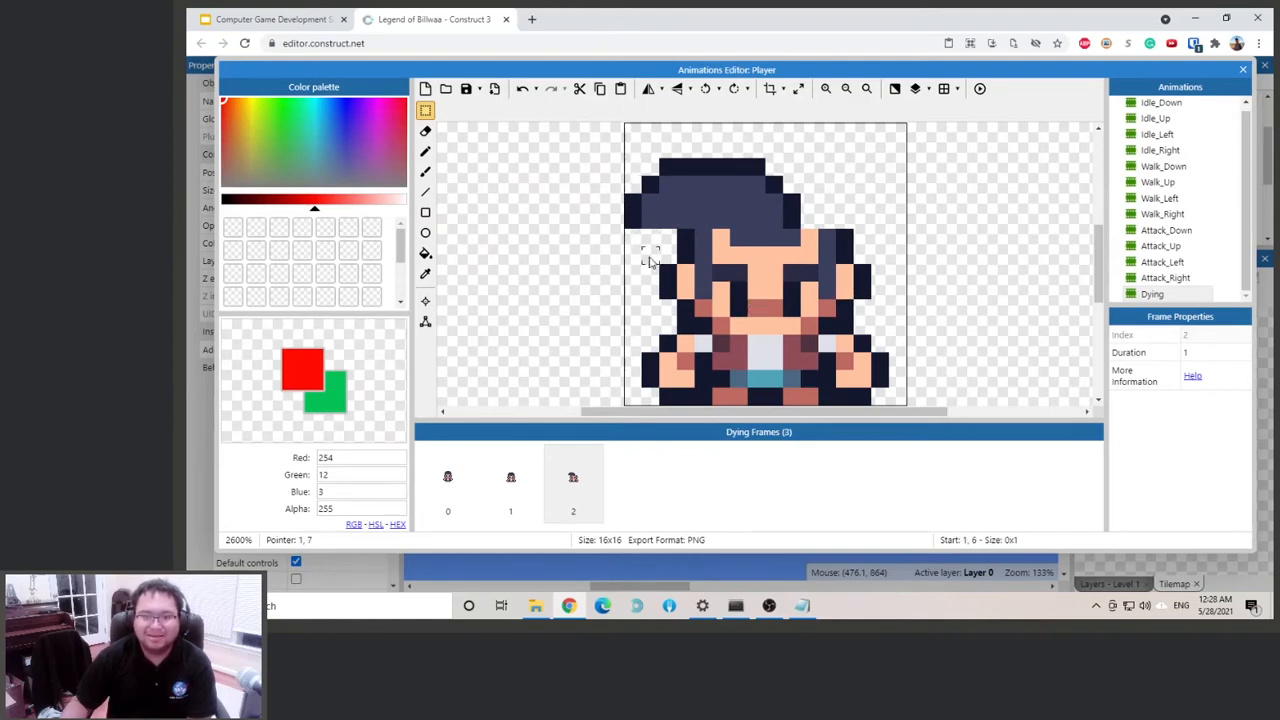
In Dying frame 2, shift the face about 2 pixels right and split the body, moving each part about 2 pixels outward.
{"action": "left_click_drag", "start_coordinate": [647, 239], "coordinate": [876, 326]}
{"action": "left_click_drag", "start_coordinate": [788, 293], "coordinate": [829, 291]}
{"action": "scroll", "coordinate": [866, 328], "scroll_direction": "down", "scroll_amount": 2}
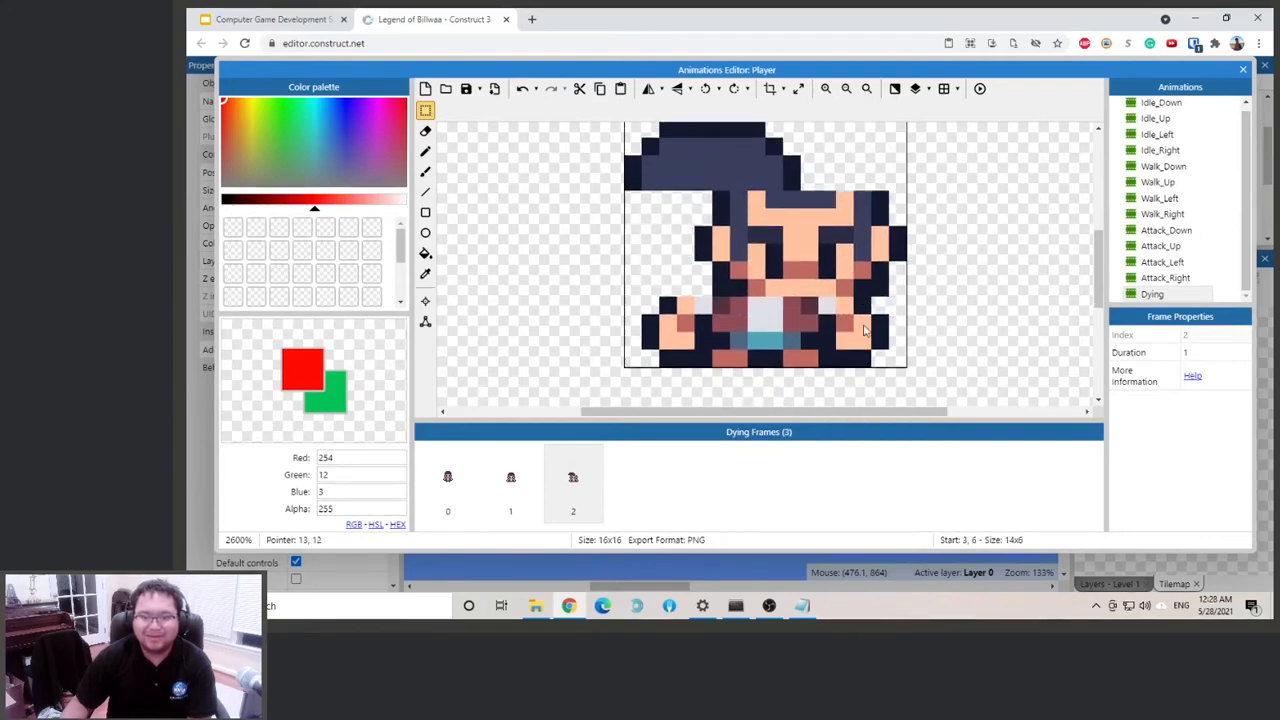
{"action": "left_click", "coordinate": [636, 206]}
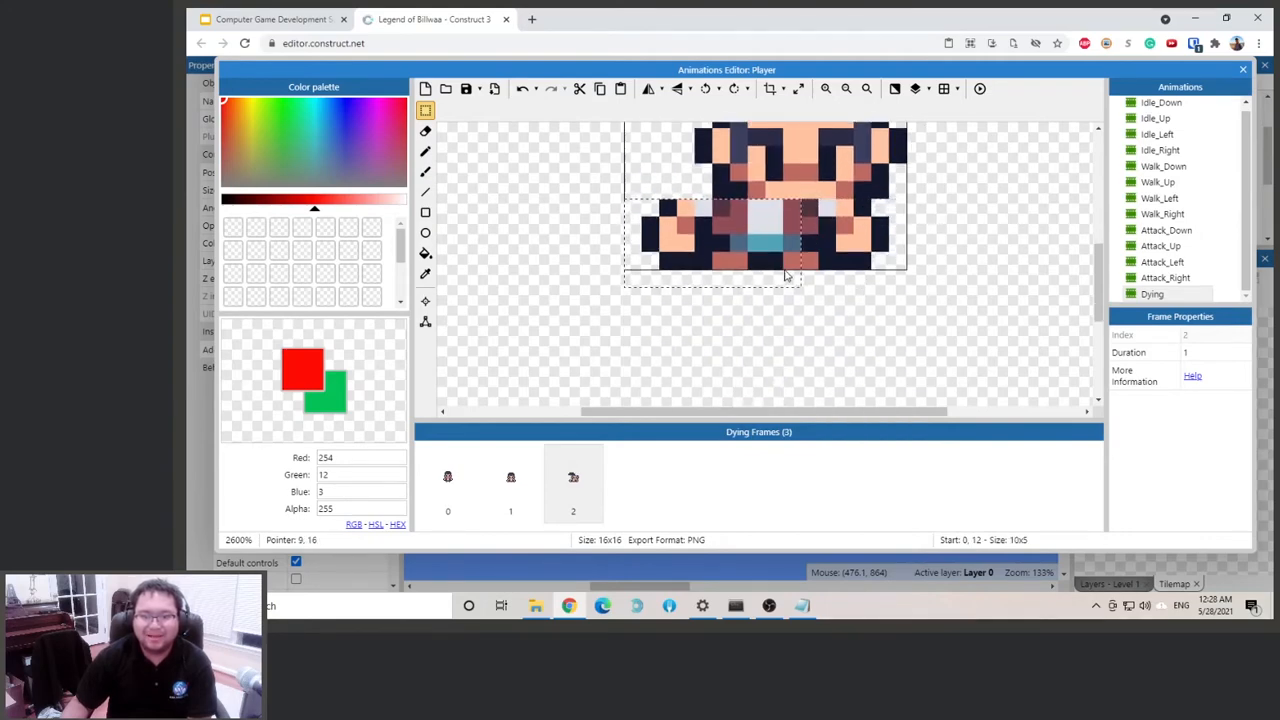
{"action": "left_click_drag", "start_coordinate": [750, 242], "coordinate": [719, 242]}
{"action": "left_click", "coordinate": [765, 205]}
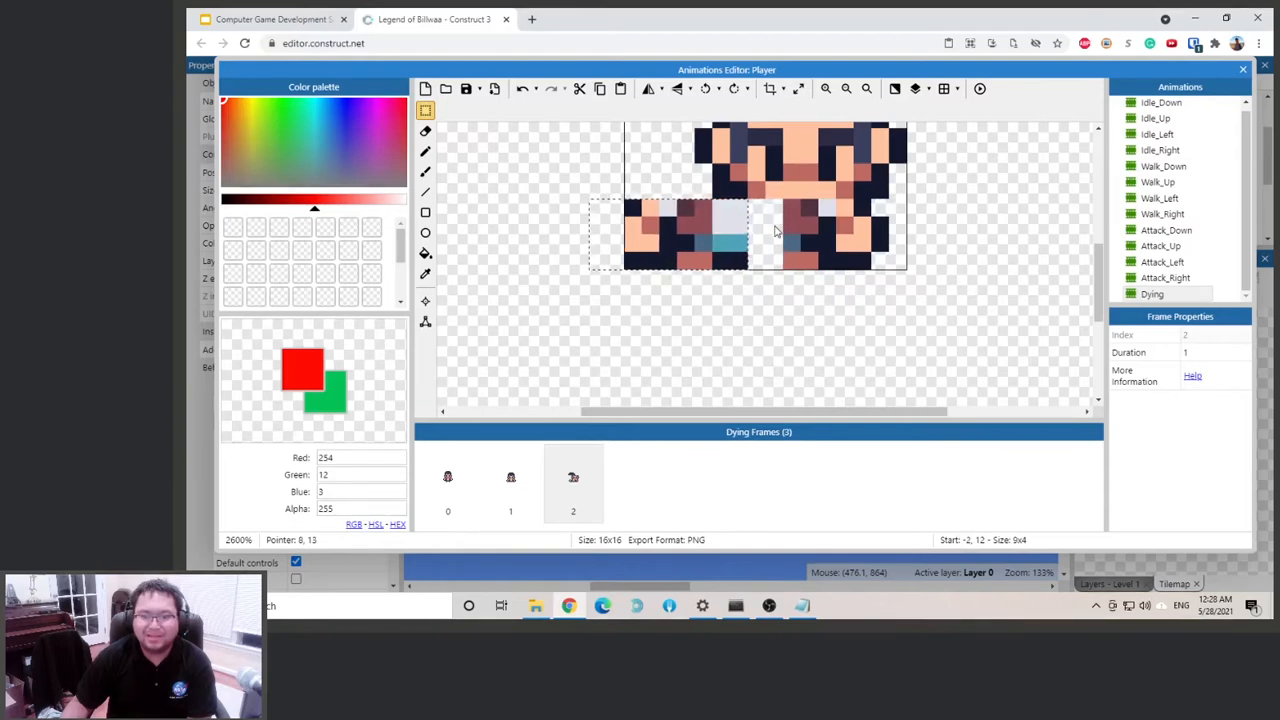
{"action": "left_click_drag", "start_coordinate": [765, 203], "coordinate": [890, 244]}
{"action": "scroll", "coordinate": [900, 260], "scroll_direction": "up", "scroll_amount": 2}
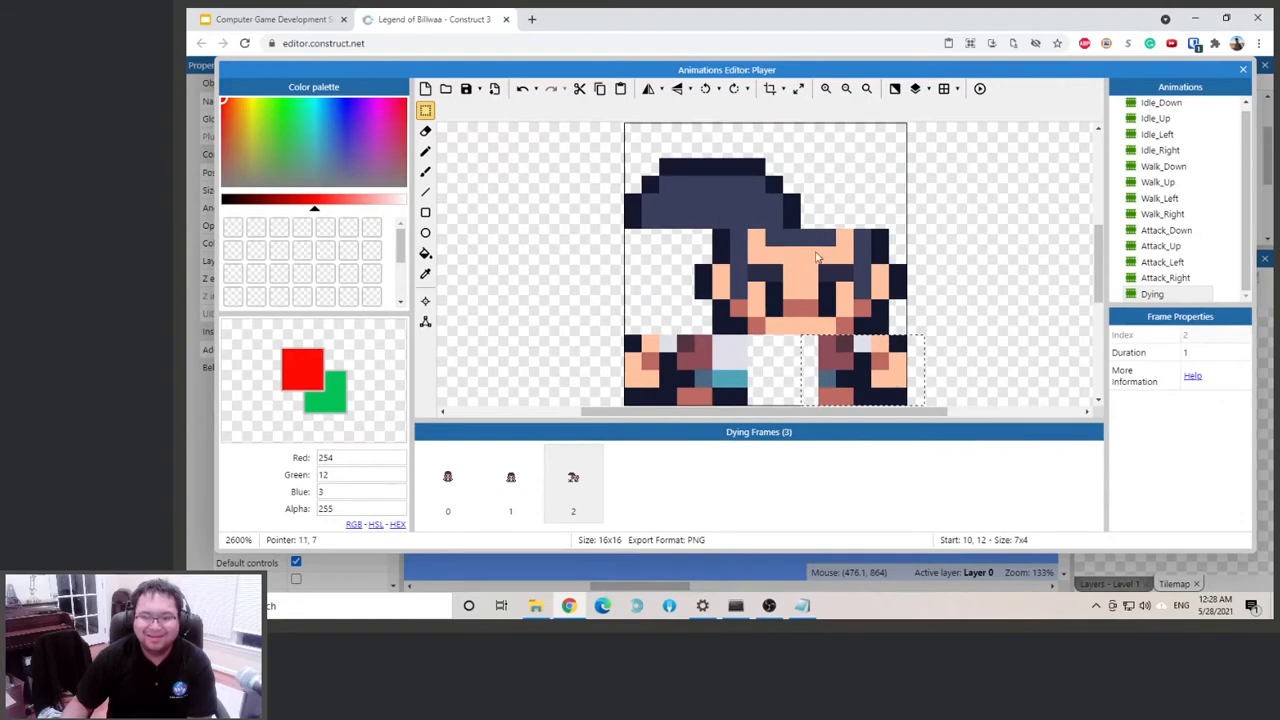
{"action": "right_click", "coordinate": [596, 487]}
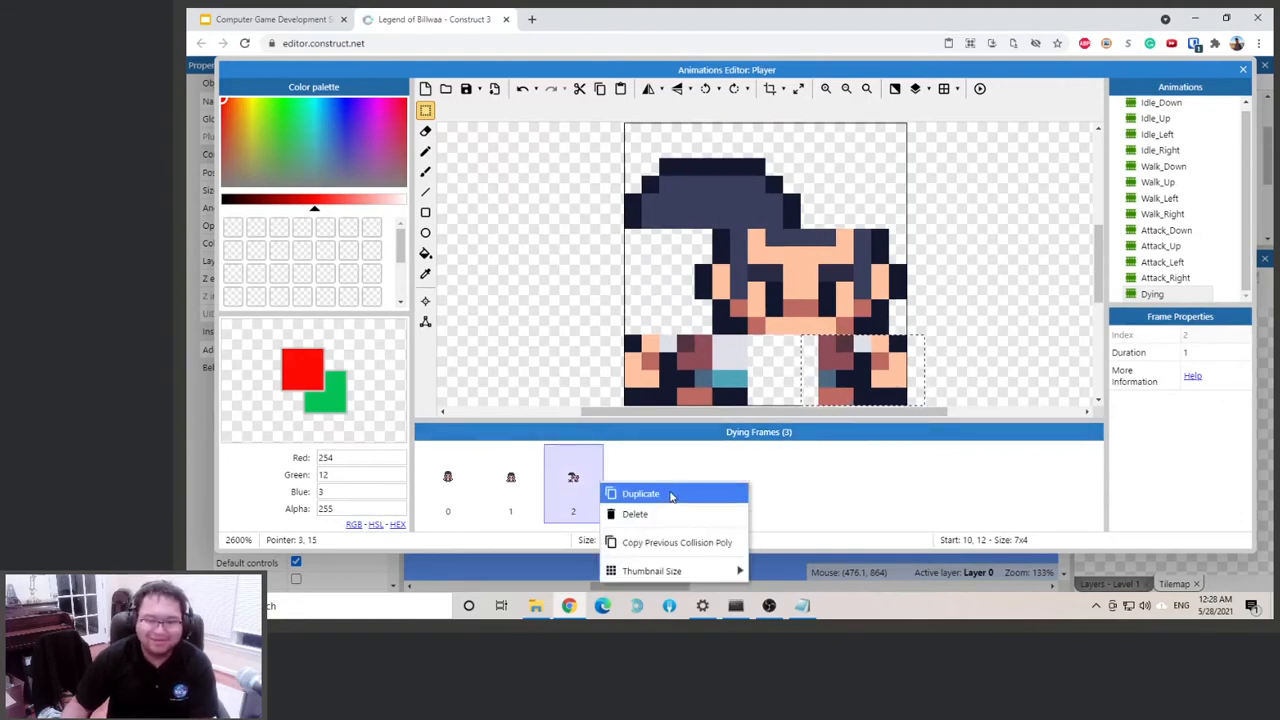
{"action": "left_click", "coordinate": [671, 495]}
{"action": "scroll", "coordinate": [780, 325], "scroll_direction": "down", "scroll_amount": 2}
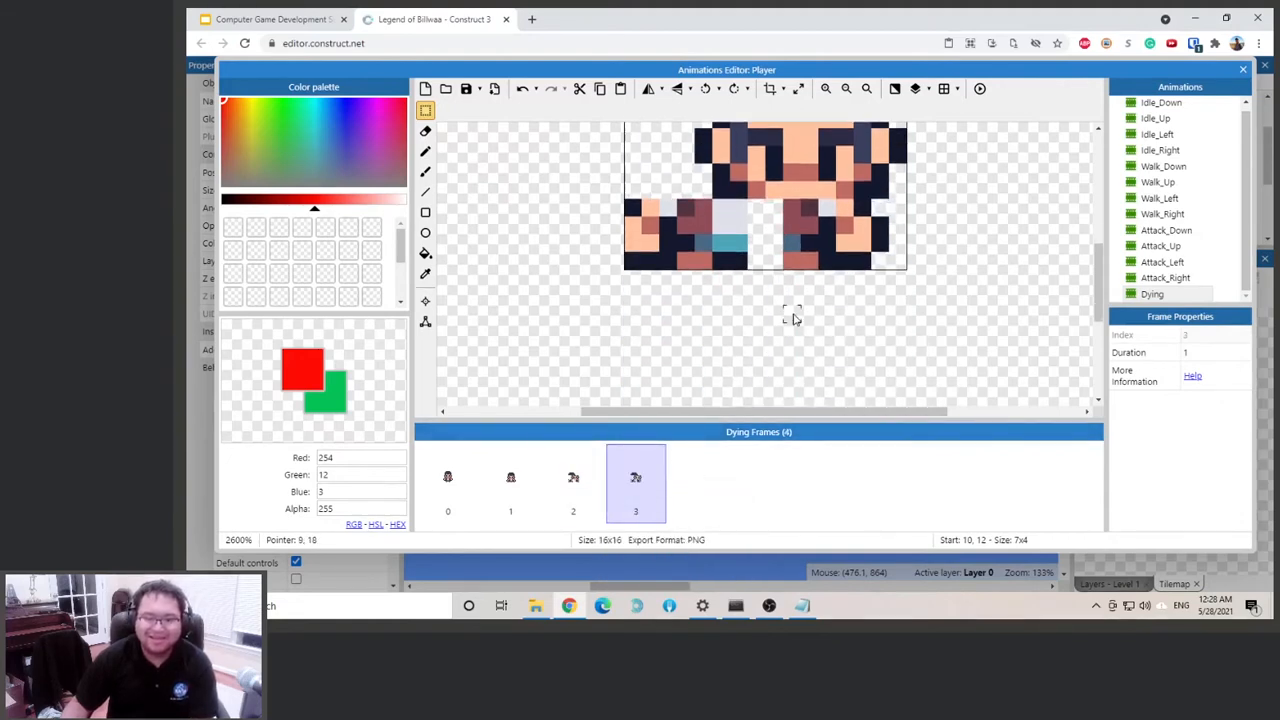
{"action": "left_click", "coordinate": [551, 480]}
{"action": "left_click", "coordinate": [516, 480]}
{"action": "left_click", "coordinate": [578, 478]}
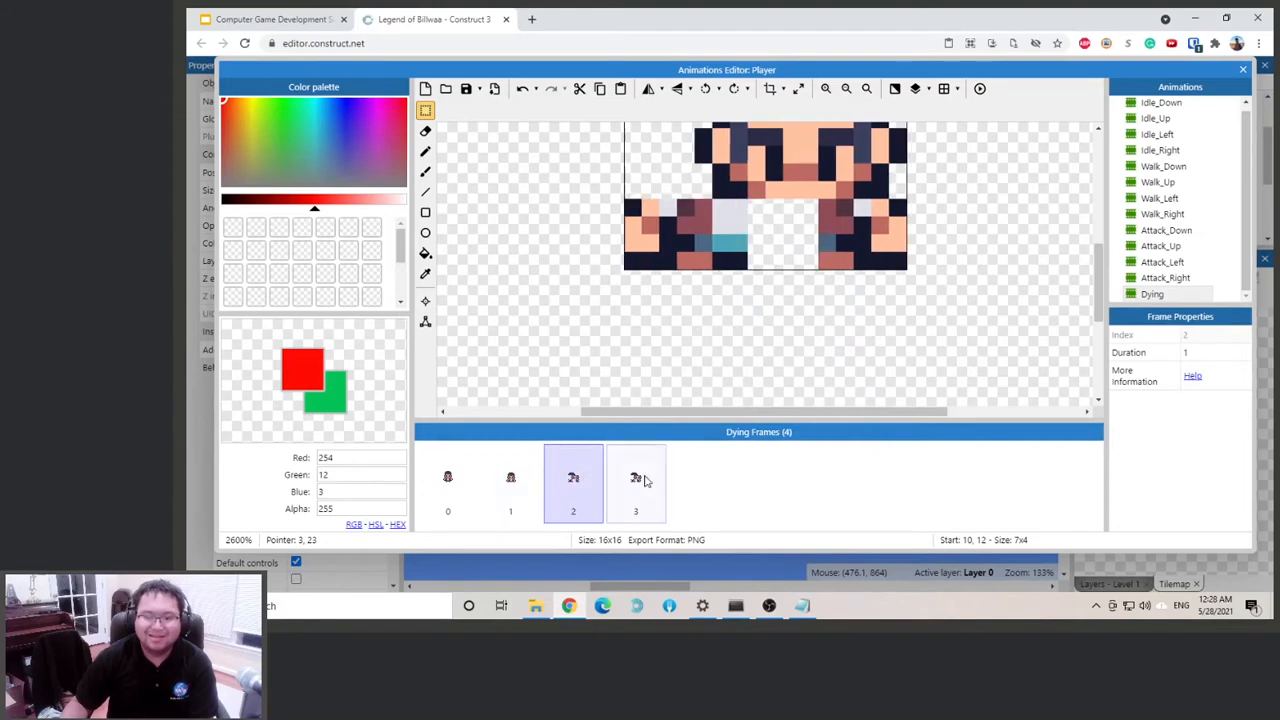
{"action": "left_click", "coordinate": [641, 479]}
{"action": "left_click", "coordinate": [575, 484]}
{"action": "left_click", "coordinate": [634, 480]}
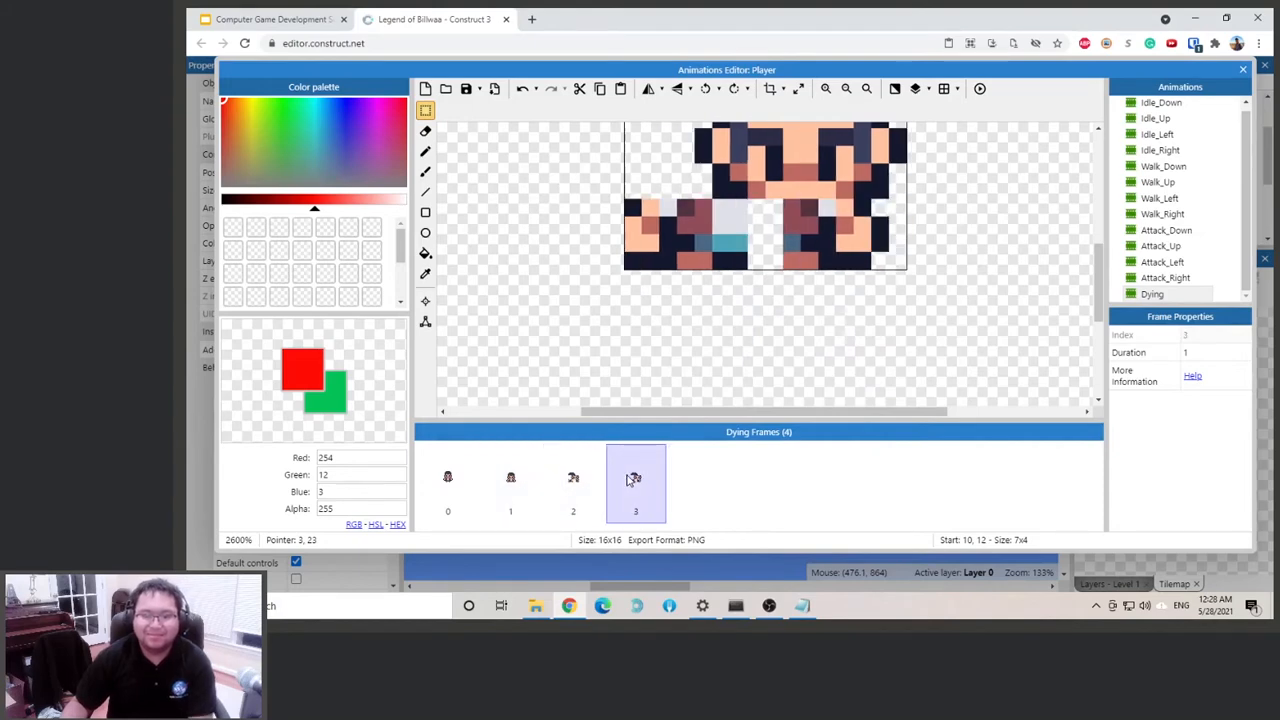
{"action": "key", "text": "Delete"}
Duplicate Dying frame 2 and move both body parts about 2 more pixels outward in the copy.
{"action": "right_click", "coordinate": [584, 485]}
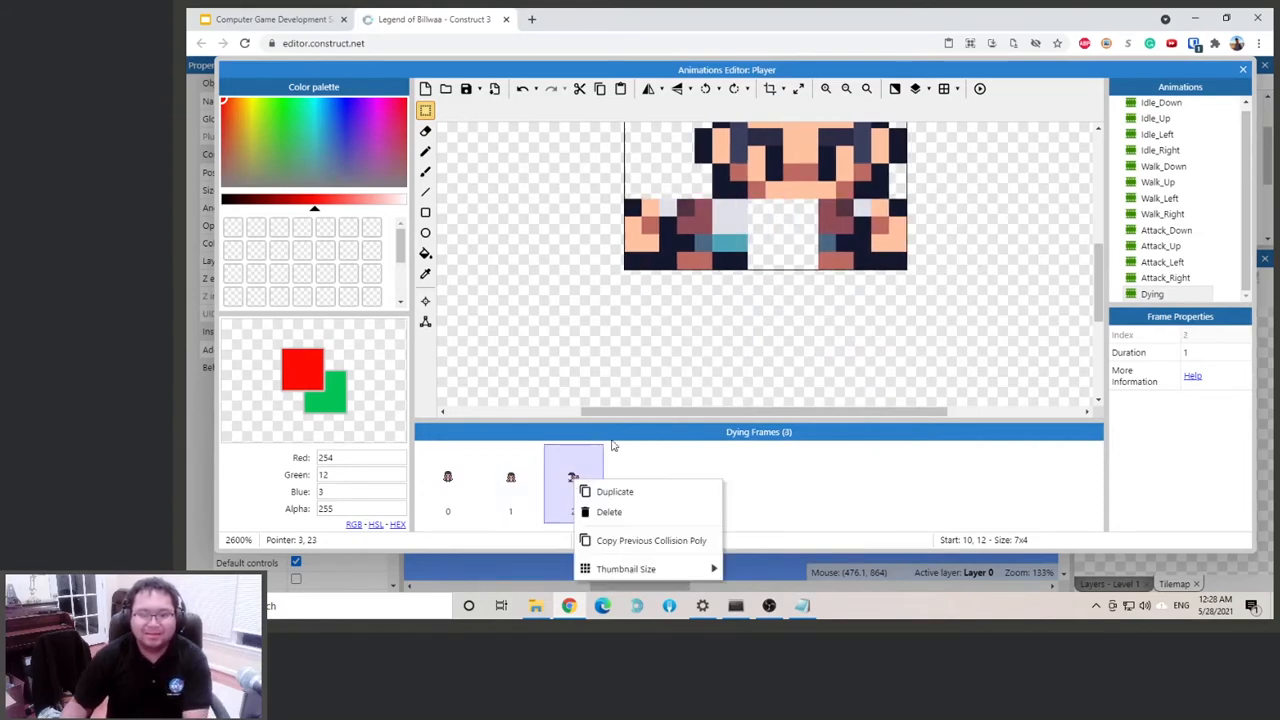
{"action": "left_click", "coordinate": [632, 494]}
{"action": "scroll", "coordinate": [945, 330], "scroll_direction": "up", "scroll_amount": 3}
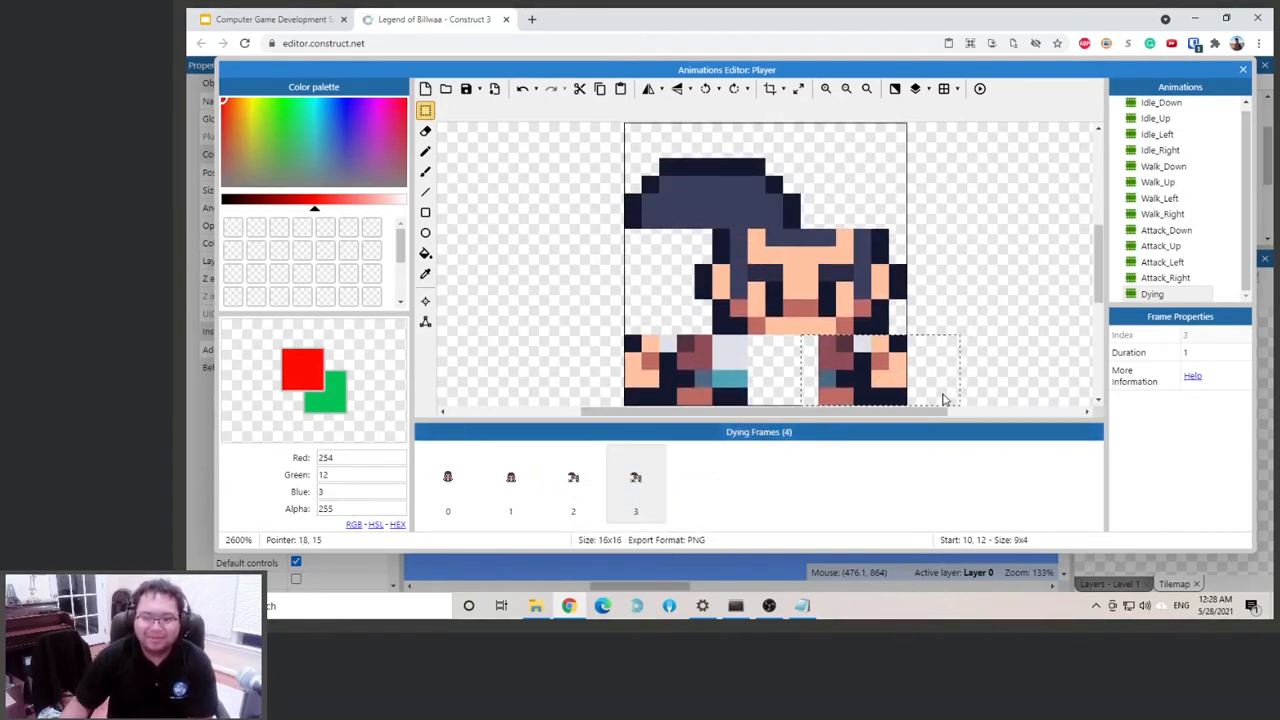
{"action": "left_click_drag", "start_coordinate": [860, 363], "coordinate": [898, 367]}
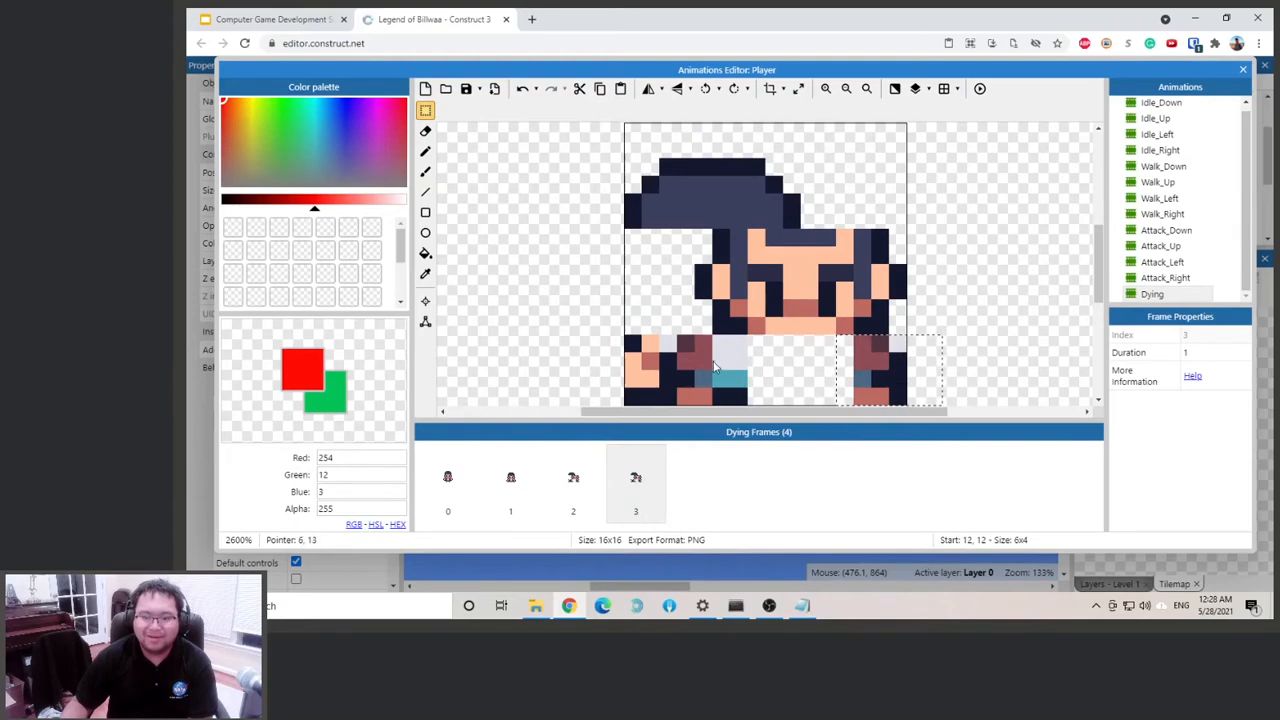
{"action": "left_click_drag", "start_coordinate": [591, 338], "coordinate": [766, 412]}
{"action": "left_click_drag", "start_coordinate": [700, 375], "coordinate": [665, 375]}
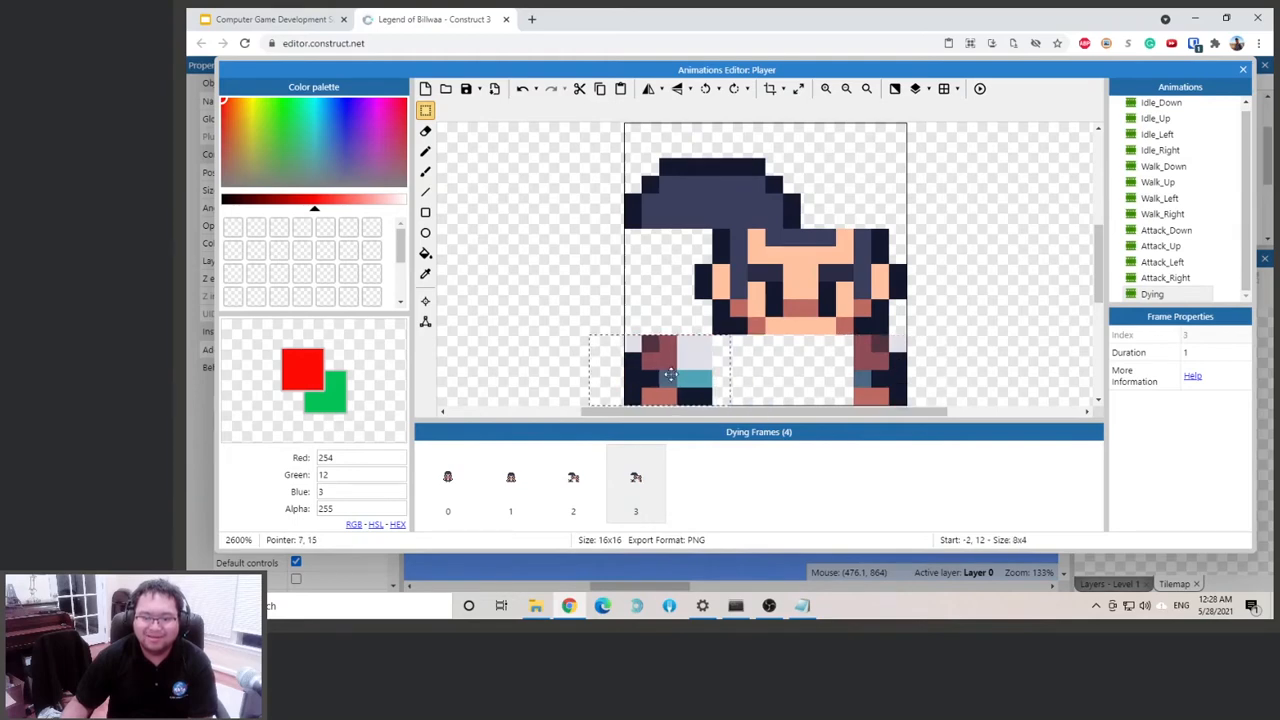
Split the head in Dying frame 3, moving the face halves about 3 pixels outward and the hair 3 pixels left and 5 pixels right.
{"action": "left_click_drag", "start_coordinate": [697, 230], "coordinate": [800, 335]}
{"action": "mouse_move", "coordinate": [756, 285]}
{"action": "left_mouse_down"}
{"action": "mouse_move", "coordinate": [703, 285]}
{"action": "mouse_move", "coordinate": [721, 285]}
{"action": "left_mouse_up"}
{"action": "left_click_drag", "start_coordinate": [785, 233], "coordinate": [851, 270]}
{"action": "left_click_drag", "start_coordinate": [900, 325], "coordinate": [953, 325]}
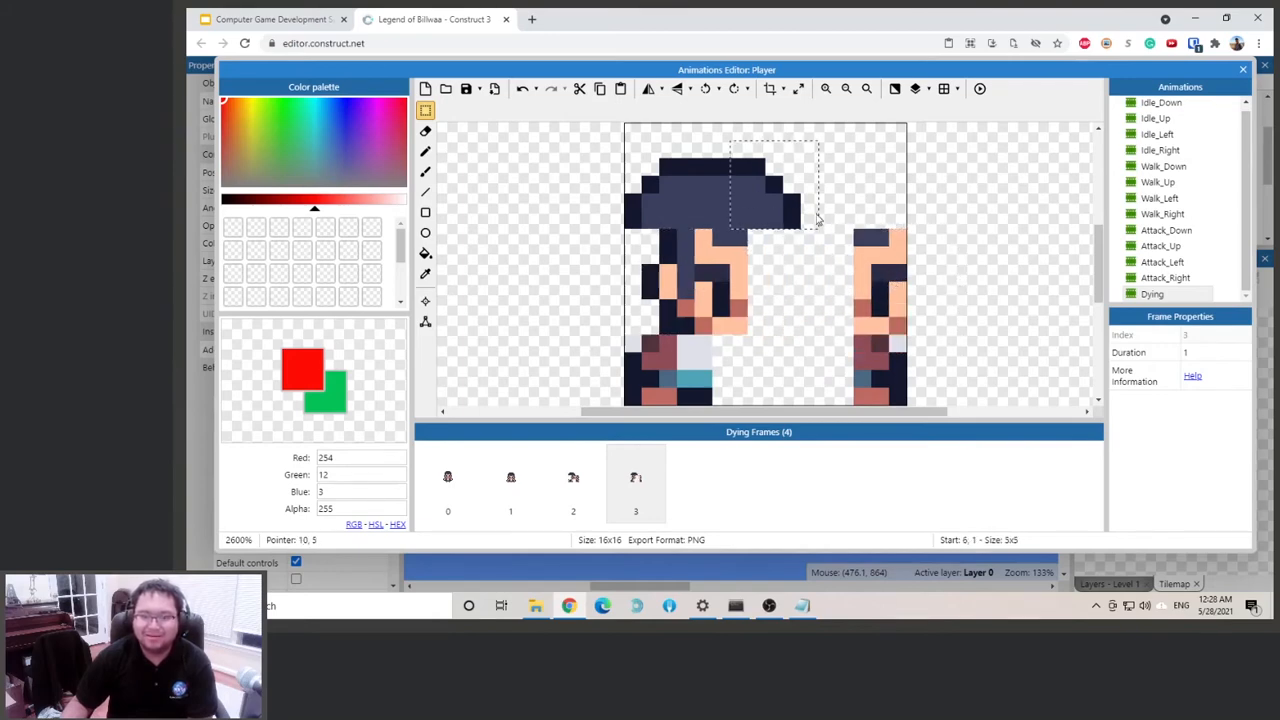
{"action": "mouse_move", "coordinate": [751, 177]}
{"action": "left_mouse_down"}
{"action": "mouse_move", "coordinate": [893, 177]}
{"action": "mouse_move", "coordinate": [840, 177]}
{"action": "left_mouse_up"}
{"action": "mouse_move", "coordinate": [766, 141]}
{"action": "left_mouse_down"}
{"action": "mouse_move", "coordinate": [627, 229]}
{"action": "mouse_move", "coordinate": [637, 197]}
{"action": "mouse_move", "coordinate": [618, 195]}
{"action": "mouse_move", "coordinate": [633, 194]}
{"action": "left_mouse_up"}
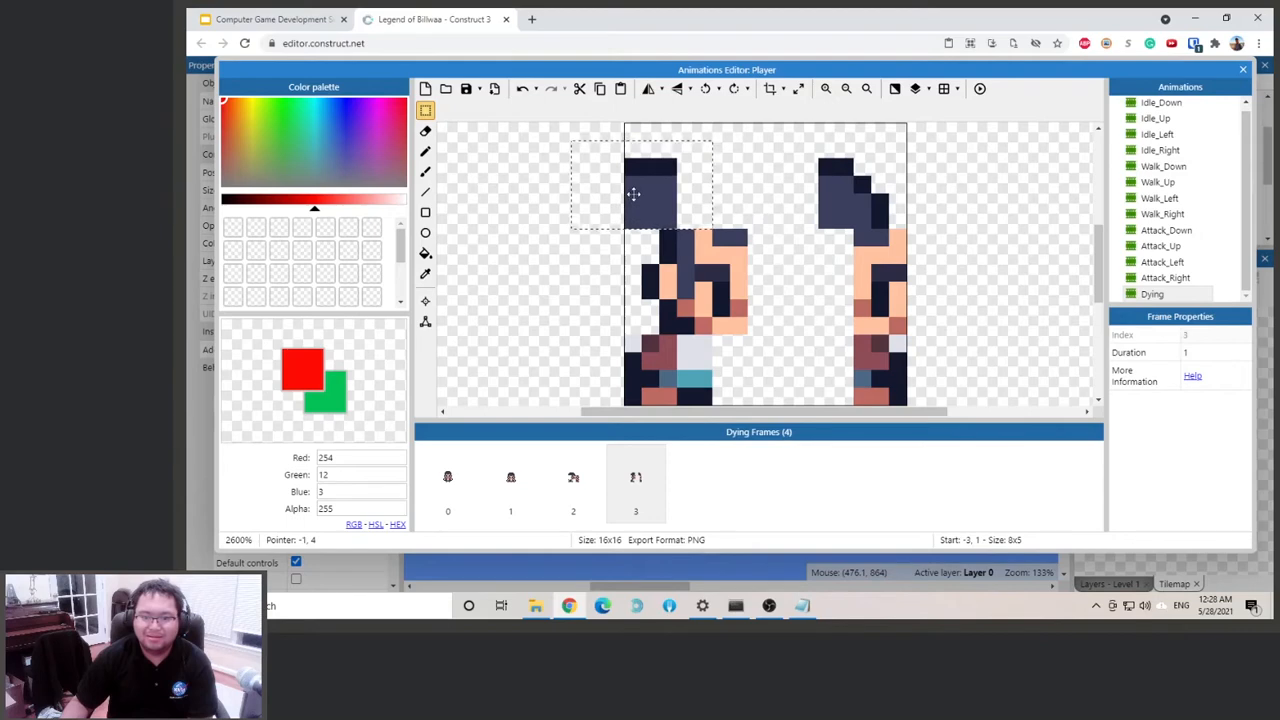
Duplicate Dying frame 3 and shift the copy's right hair about 4 pixels right, right face and body 2 pixels right, and left hair 1 pixel left.
{"action": "right_click", "coordinate": [648, 482]}
{"action": "left_click", "coordinate": [688, 563]}
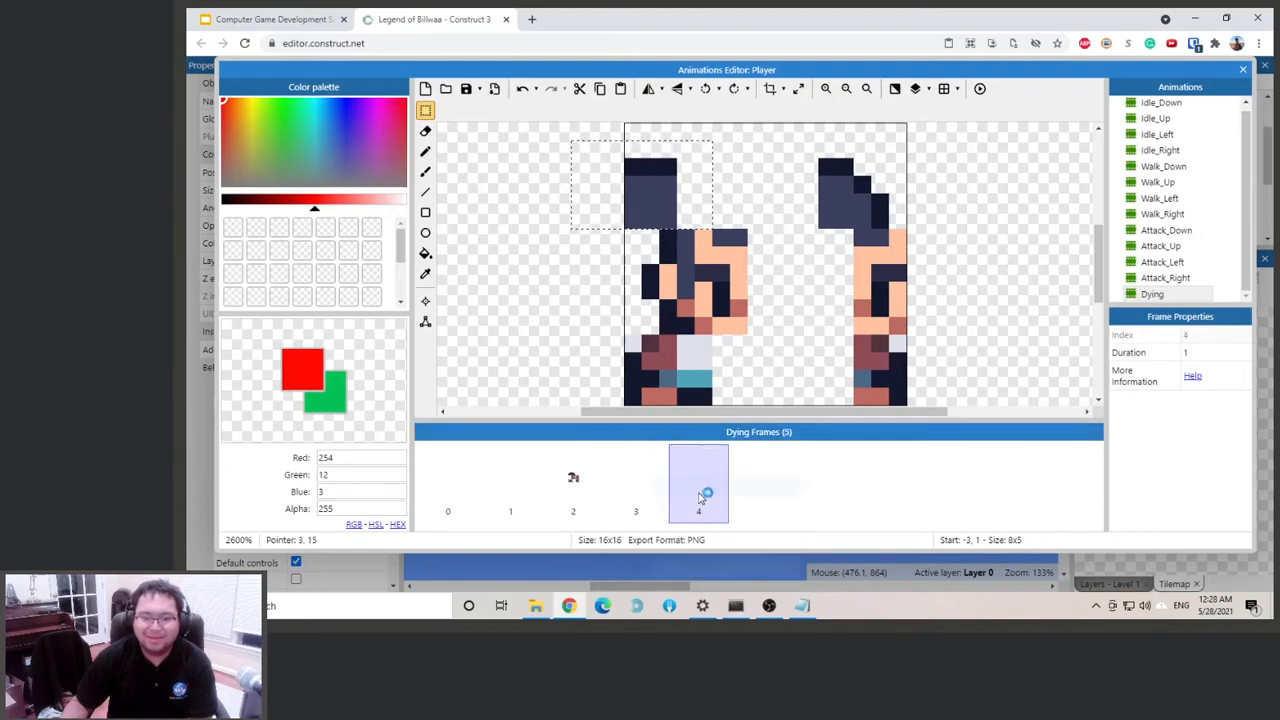
{"action": "mouse_move", "coordinate": [589, 143]}
{"action": "left_mouse_down"}
{"action": "mouse_move", "coordinate": [693, 175]}
{"action": "mouse_move", "coordinate": [586, 211]}
{"action": "mouse_move", "coordinate": [610, 203]}
{"action": "left_mouse_up"}
{"action": "mouse_move", "coordinate": [847, 191]}
{"action": "left_mouse_down"}
{"action": "mouse_move", "coordinate": [929, 191]}
{"action": "mouse_move", "coordinate": [911, 180]}
{"action": "left_mouse_up"}
{"action": "mouse_move", "coordinate": [838, 214]}
{"action": "left_mouse_down"}
{"action": "mouse_move", "coordinate": [913, 283]}
{"action": "mouse_move", "coordinate": [909, 251]}
{"action": "mouse_move", "coordinate": [912, 280]}
{"action": "left_mouse_up"}
{"action": "scroll", "coordinate": [847, 309], "scroll_direction": "down", "scroll_amount": 2}
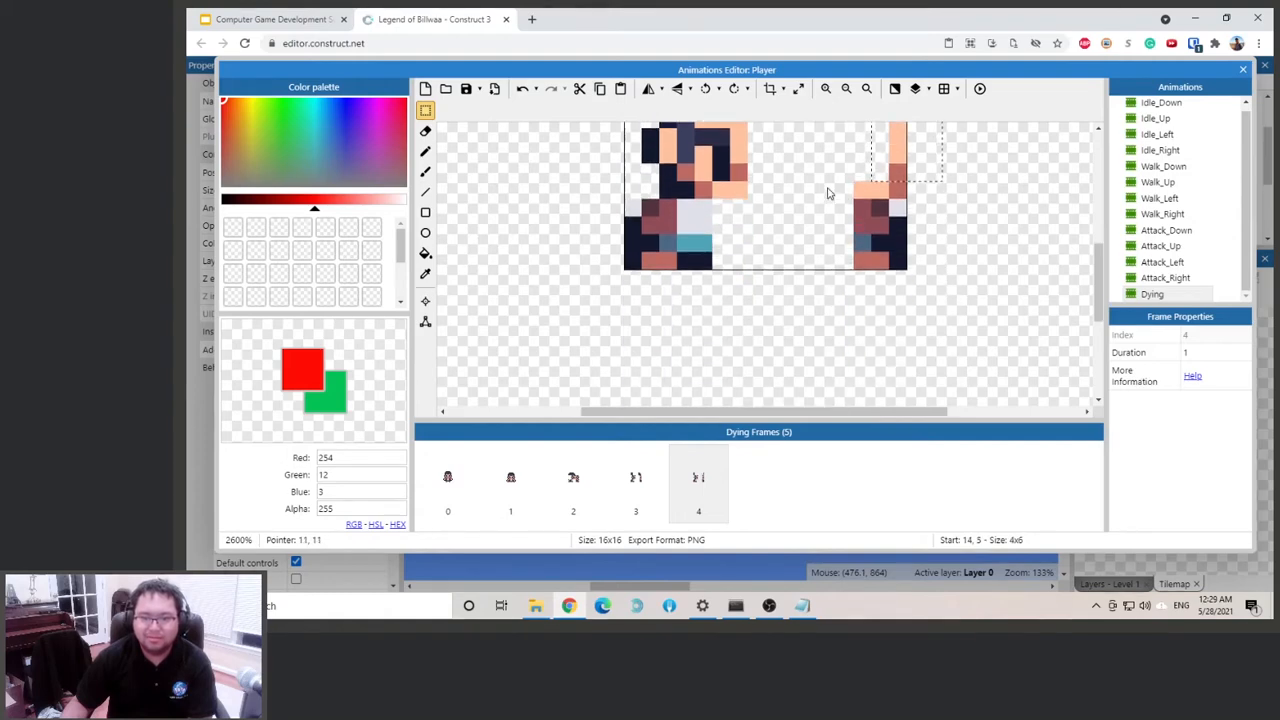
{"action": "left_click_drag", "start_coordinate": [876, 224], "coordinate": [910, 241]}
{"action": "scroll", "coordinate": [630, 265], "scroll_direction": "up", "scroll_amount": 3}
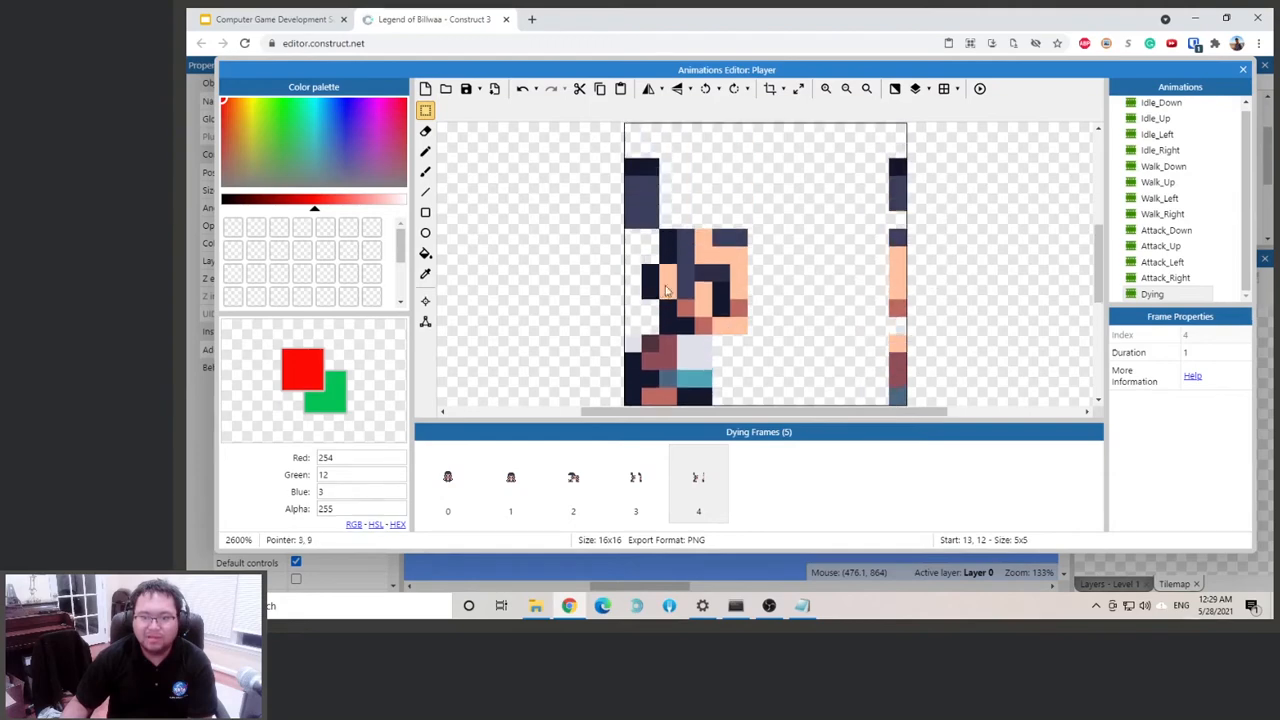
In Dying frame 4, move the left face half about 6 pixels left, the left hair 1 pixel left and the left body part 2 pixels left.
{"action": "left_click_drag", "start_coordinate": [680, 286], "coordinate": [588, 280]}
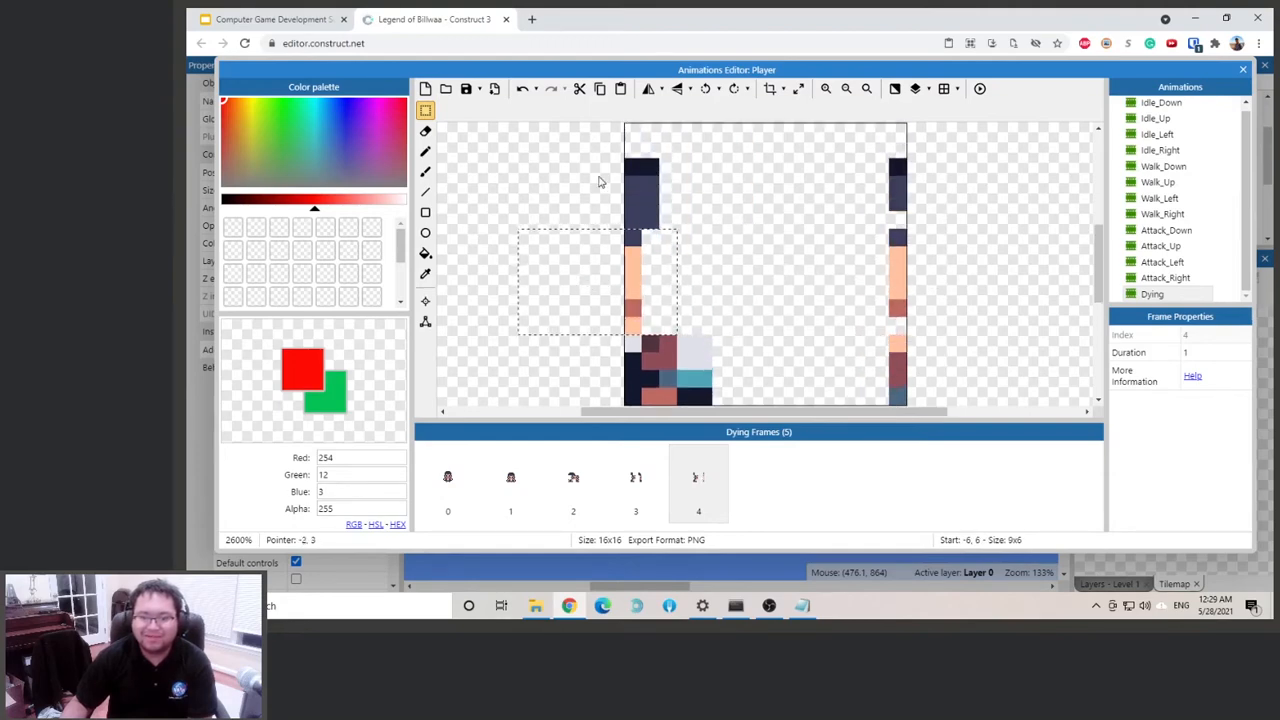
{"action": "left_click_drag", "start_coordinate": [663, 208], "coordinate": [617, 200]}
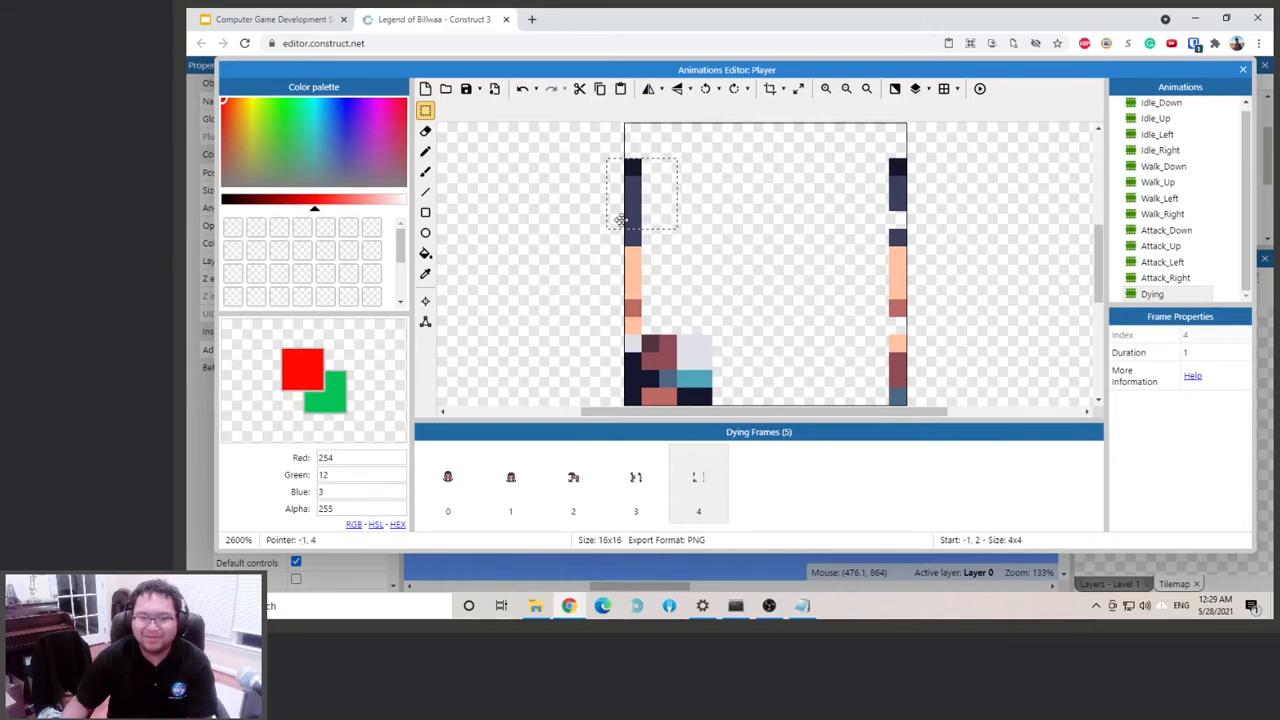
{"action": "scroll", "coordinate": [594, 250], "scroll_direction": "down", "scroll_amount": 3}
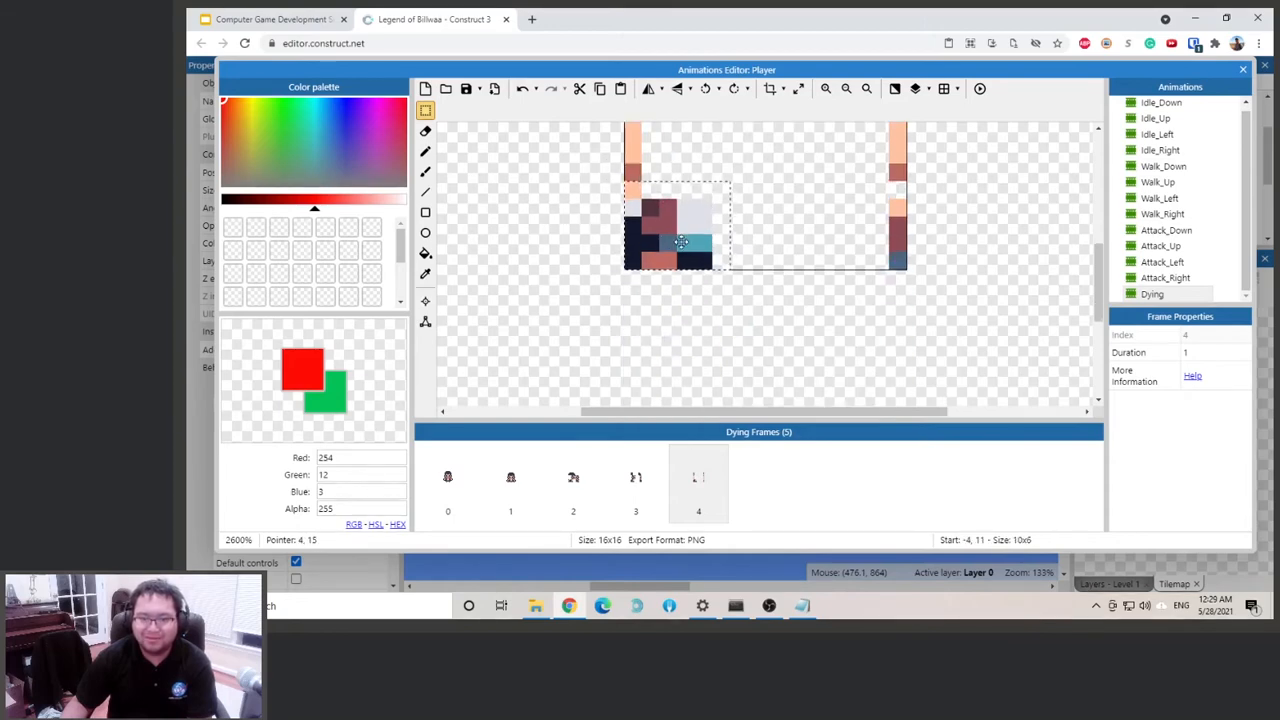
{"action": "left_click_drag", "start_coordinate": [711, 277], "coordinate": [647, 238]}
{"action": "left_click", "coordinate": [811, 354]}
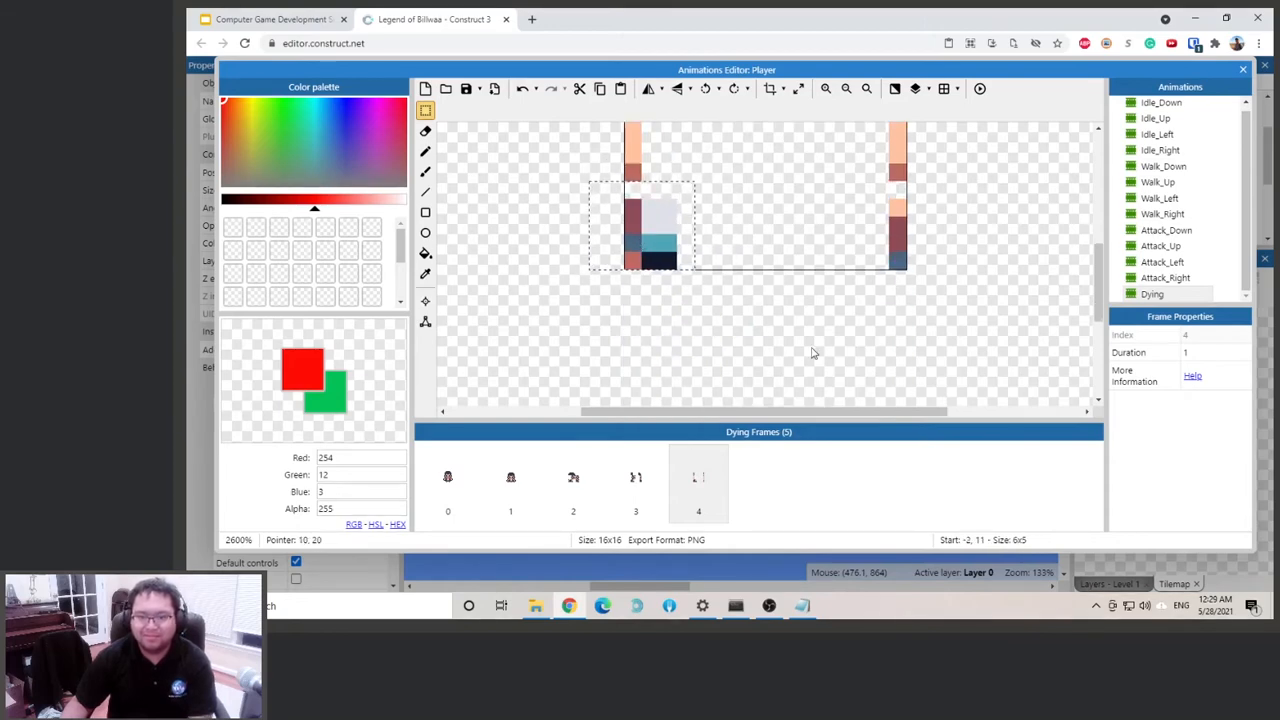
Add an empty frame 5 at the end of the Dying animation, previewing the animation before and after.
{"action": "left_click", "coordinate": [979, 88]}
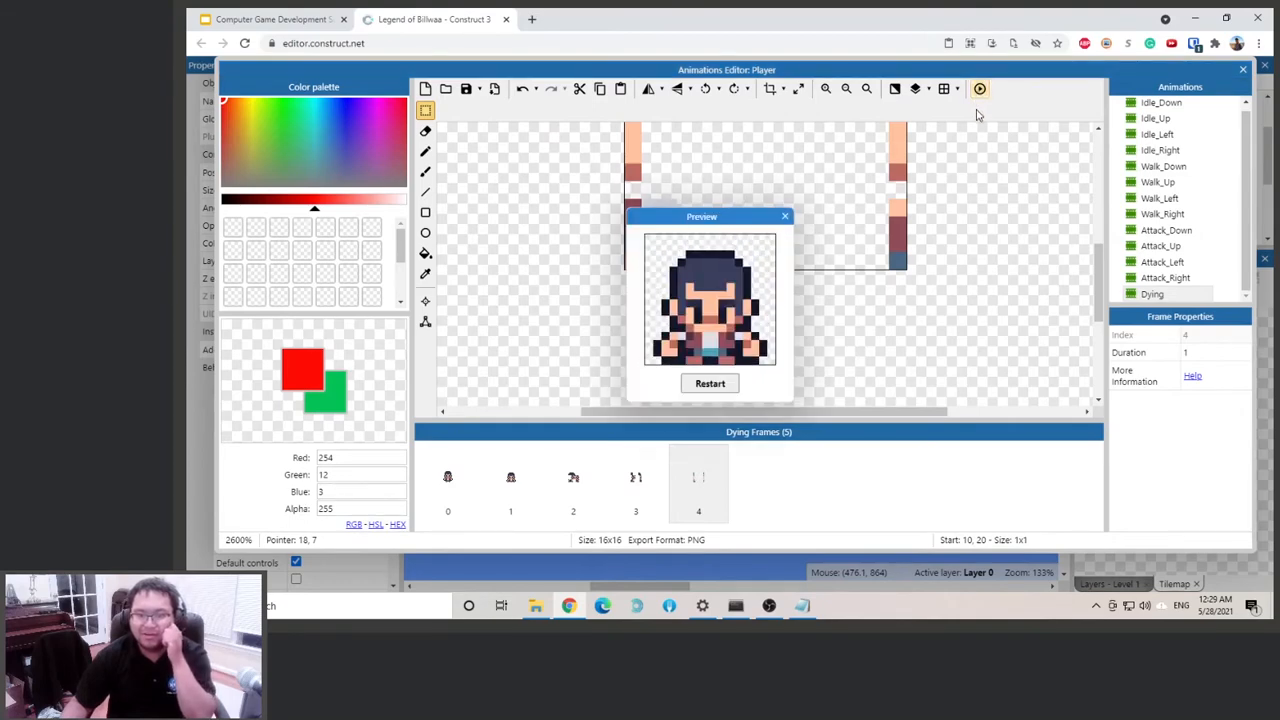
{"action": "left_click", "coordinate": [785, 216]}
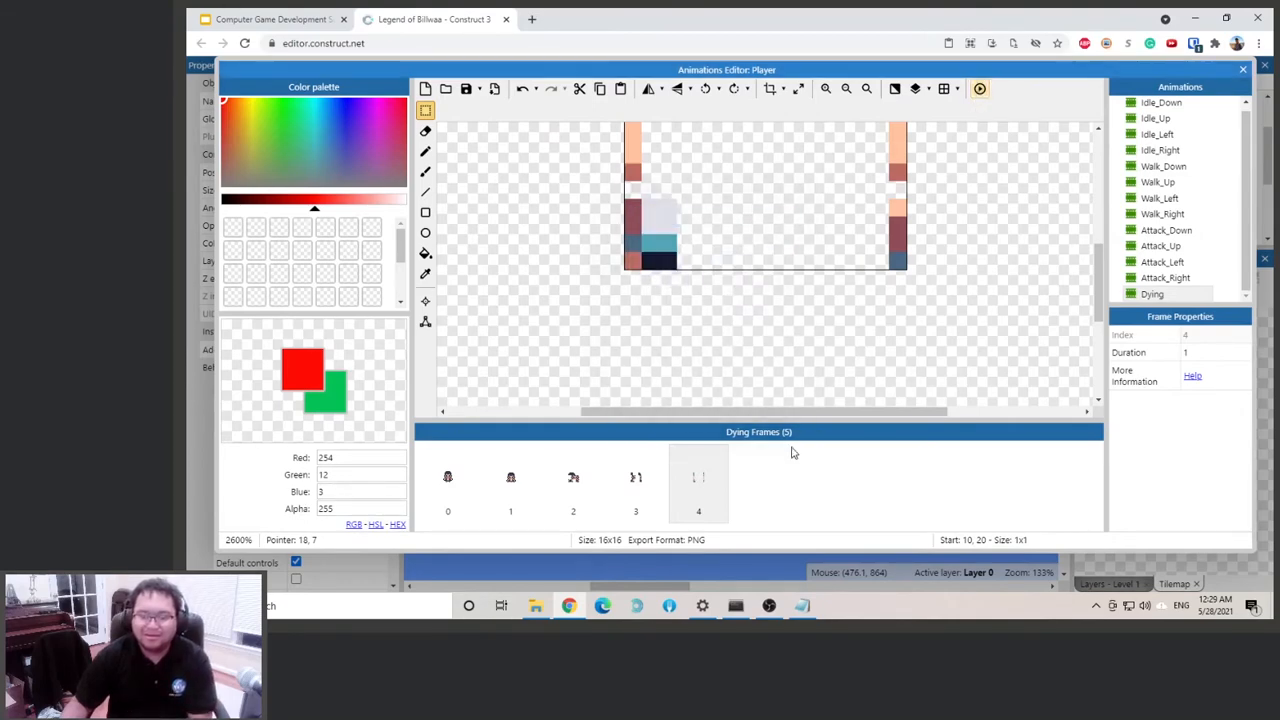
{"action": "right_click", "coordinate": [784, 472]}
{"action": "left_click", "coordinate": [820, 360]}
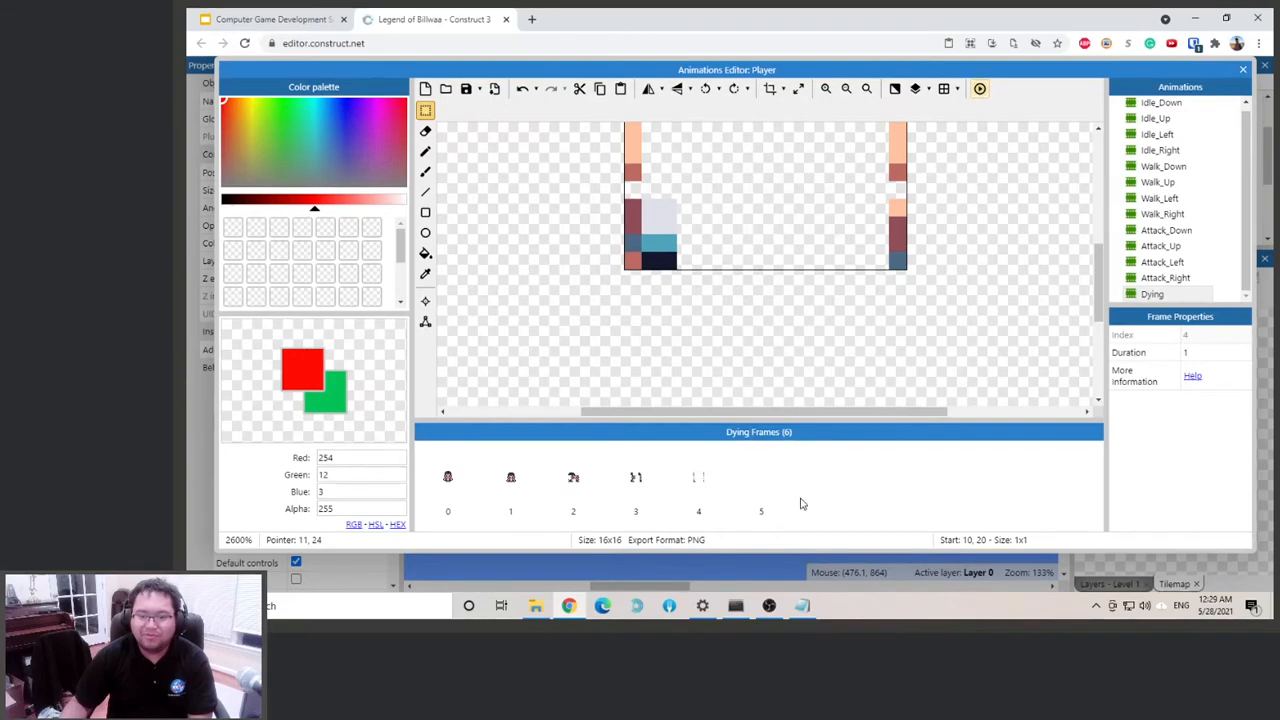
{"action": "left_click", "coordinate": [980, 89]}
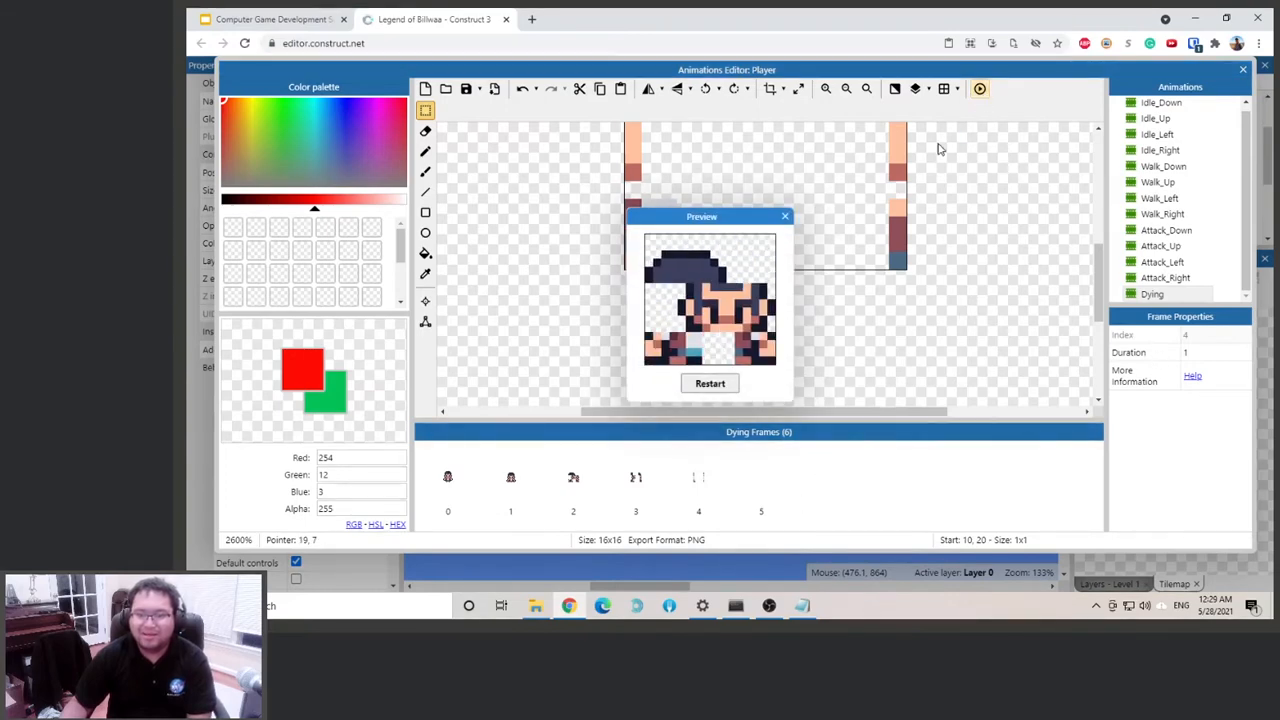
{"action": "left_click", "coordinate": [784, 218]}
Turn off looping for the Dying animation and play its preview twice.
{"action": "left_click", "coordinate": [1152, 294]}
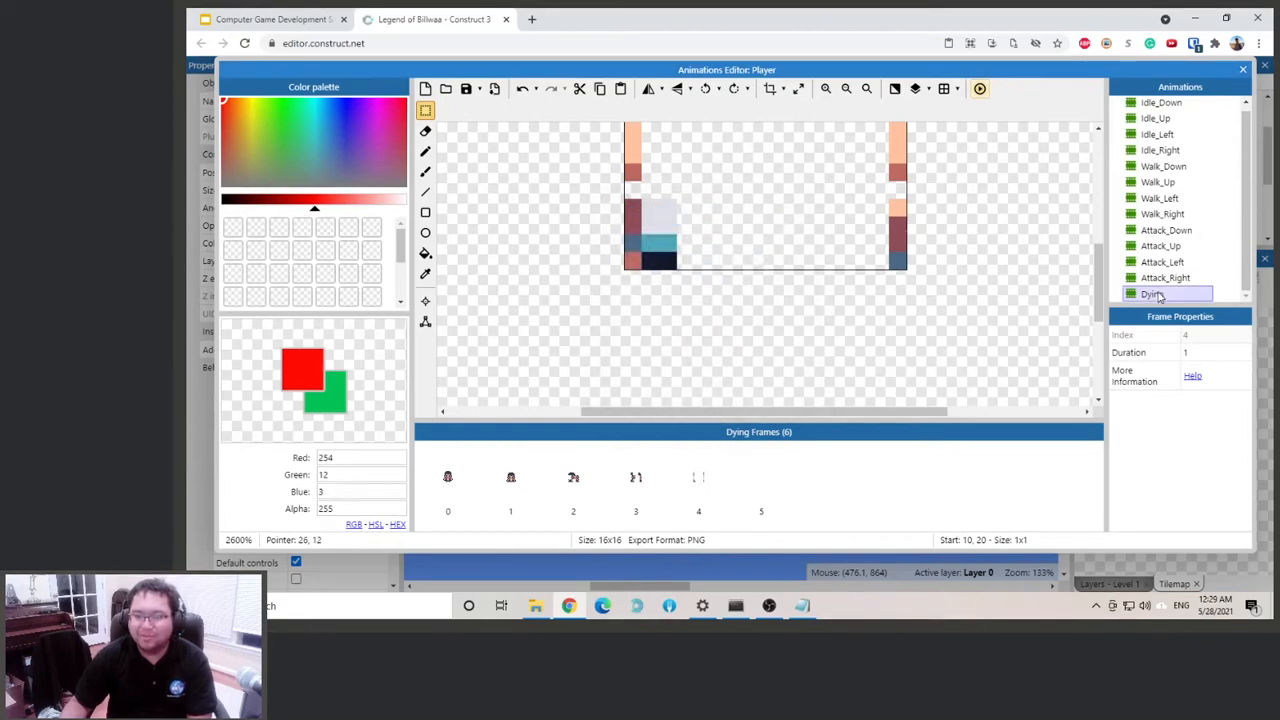
{"action": "left_click", "coordinate": [1190, 370]}
{"action": "left_click", "coordinate": [980, 89]}
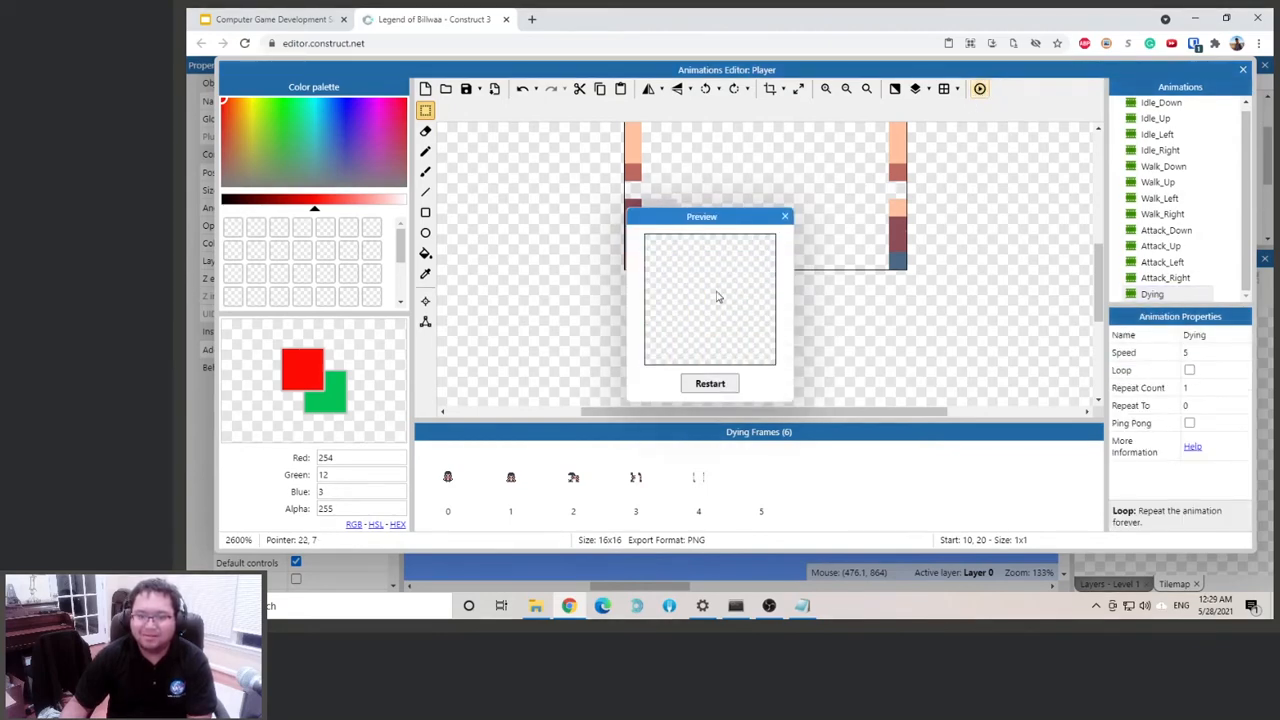
{"action": "left_click", "coordinate": [710, 384]}
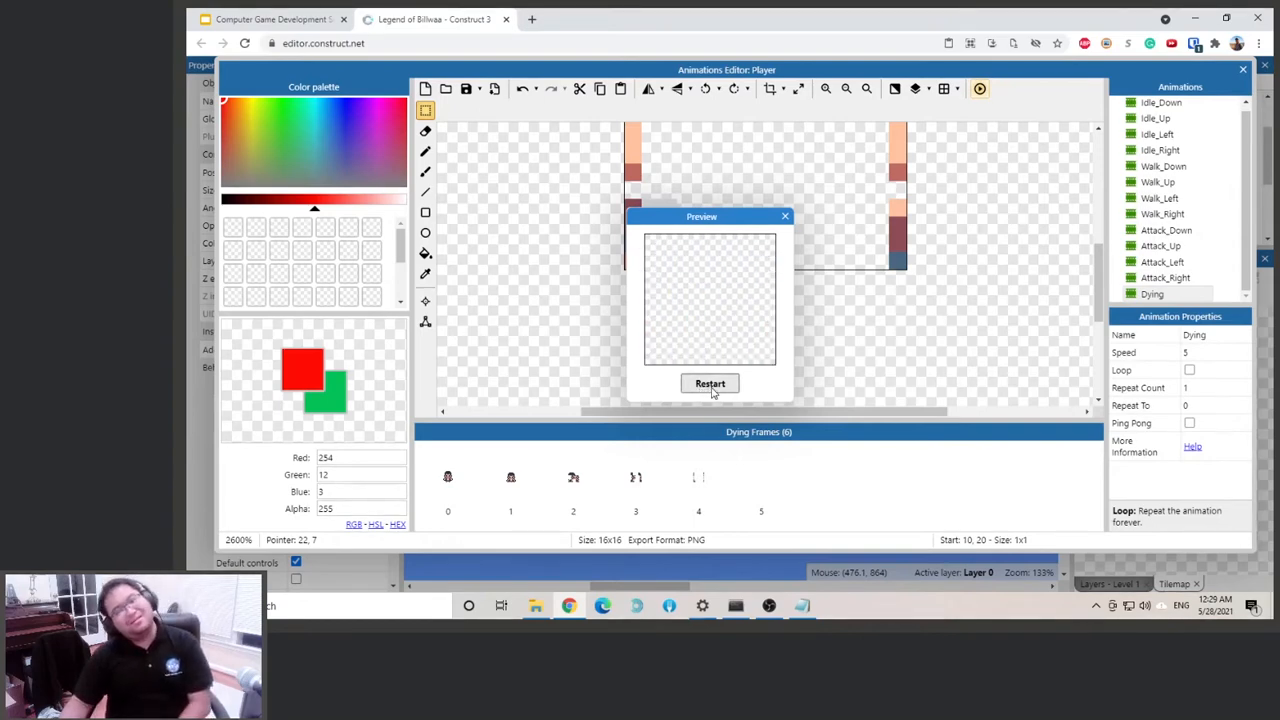
{"action": "left_click", "coordinate": [785, 217]}
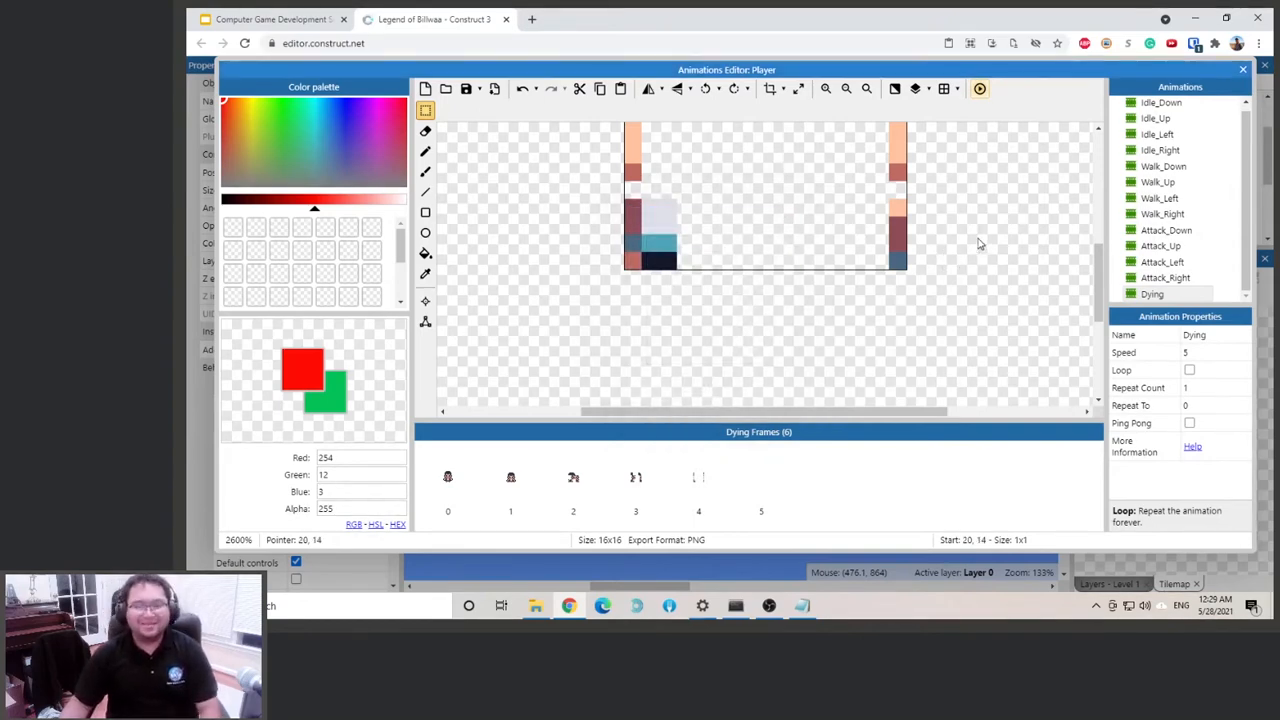
Close the Player's animations editor without exporting an image and open Event sheet 1 at the Player events.
{"action": "key", "text": "ctrl+s"}
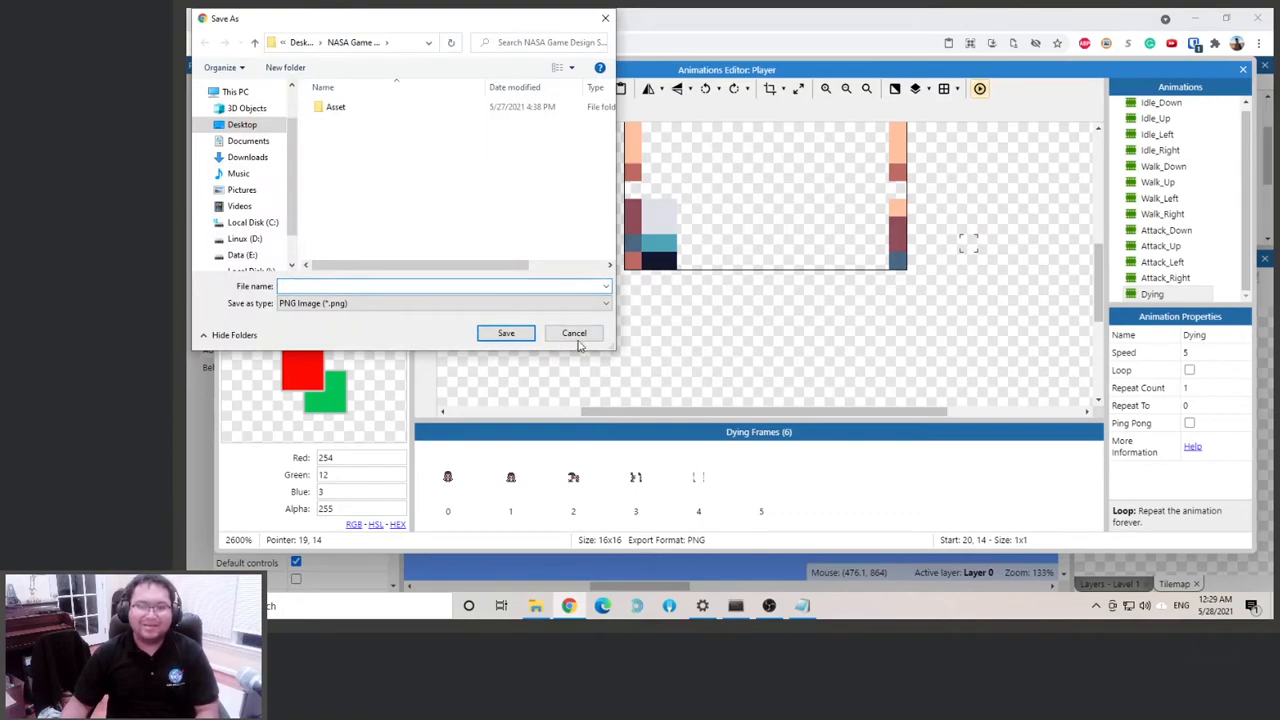
{"action": "left_click", "coordinate": [577, 338]}
{"action": "left_click", "coordinate": [1243, 69]}
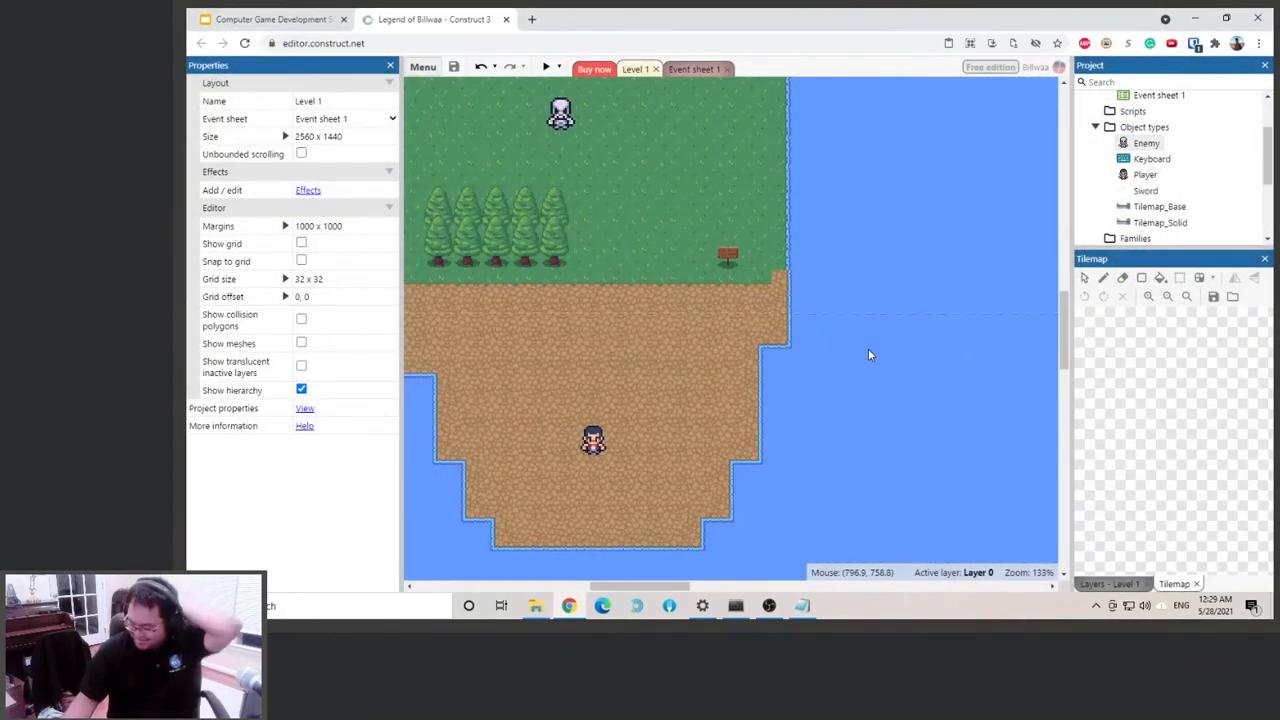
{"action": "left_click", "coordinate": [690, 70]}
{"action": "scroll", "coordinate": [705, 215], "scroll_direction": "up", "scroll_amount": 3}
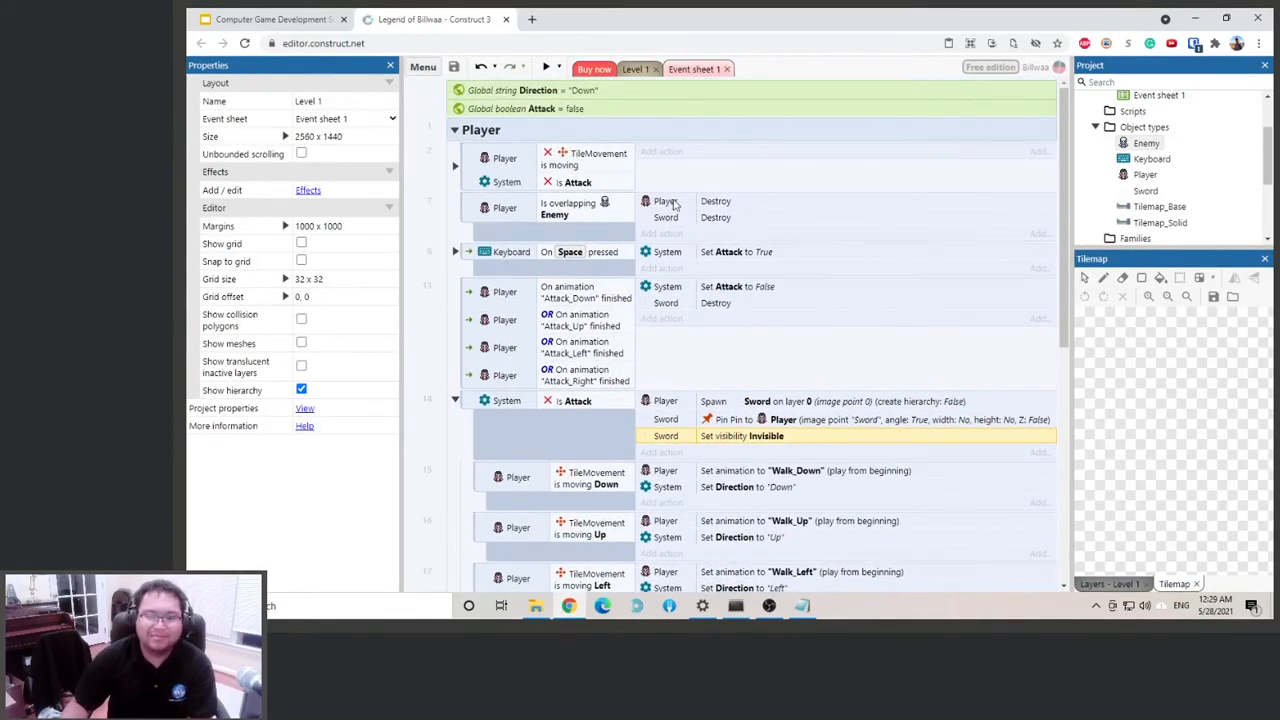
Disable the Player's Destroy action in the event where the Player overlaps the Enemy.
{"action": "right_click", "coordinate": [721, 203]}
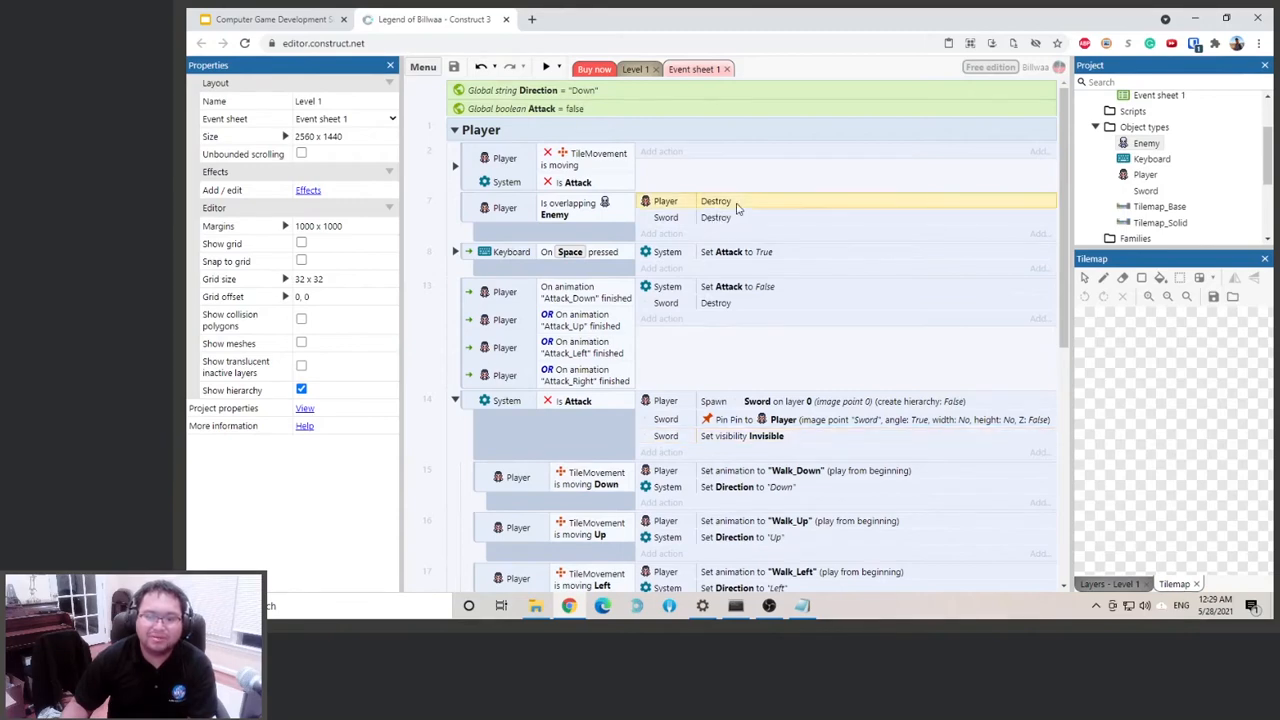
{"action": "mouse_move", "coordinate": [776, 342]}
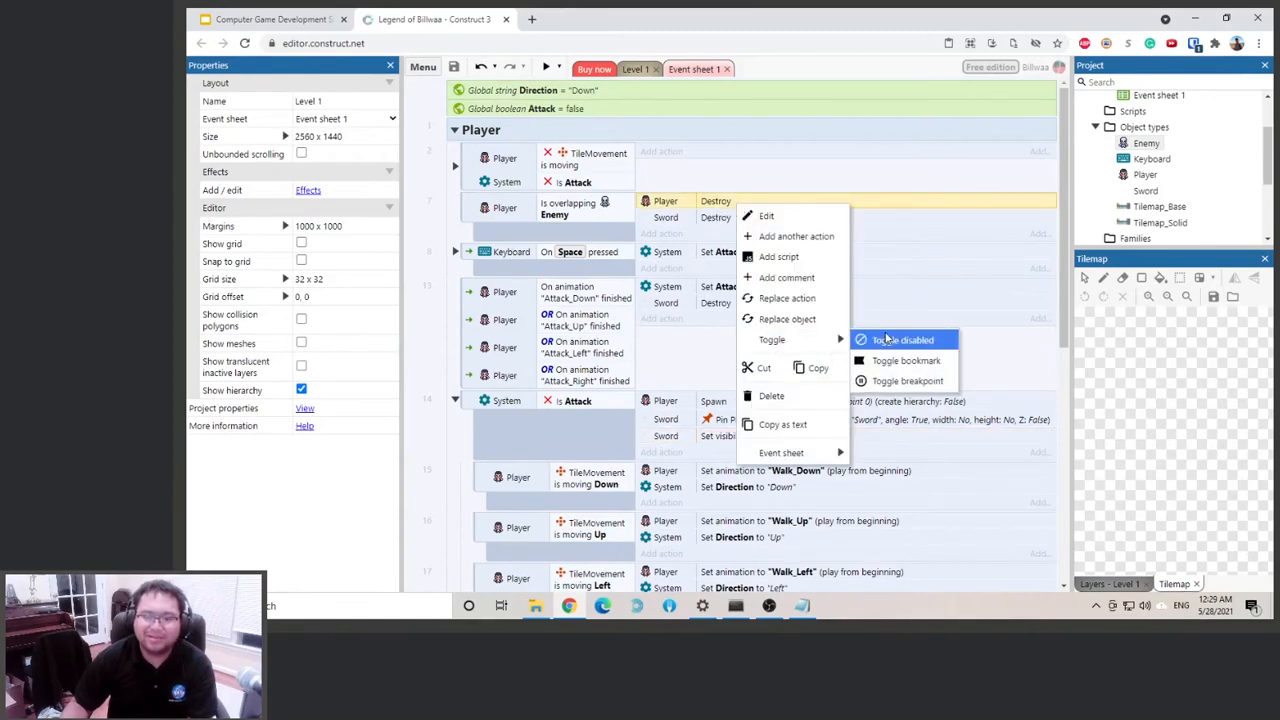
{"action": "left_click", "coordinate": [886, 339]}
Add a Player action to the Enemy overlap event that sets the animation to "Dying" from the beginning.
{"action": "left_click", "coordinate": [678, 235]}
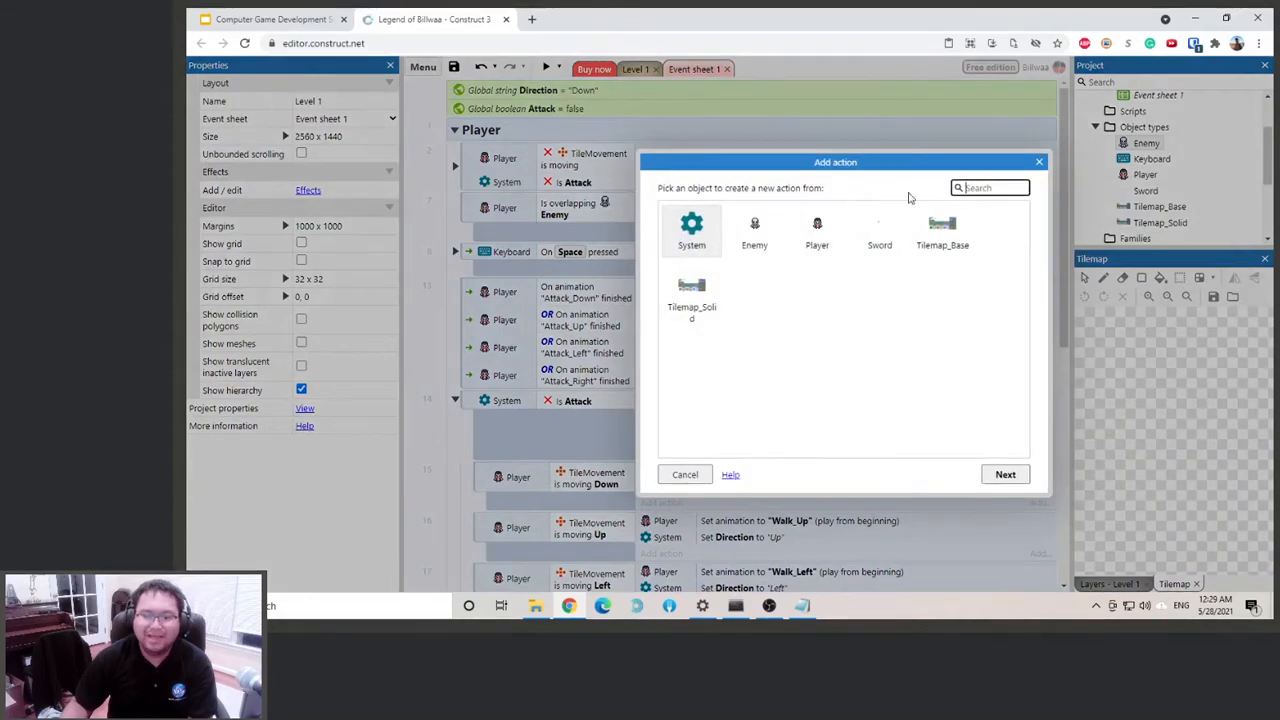
{"action": "double_click", "coordinate": [828, 224]}
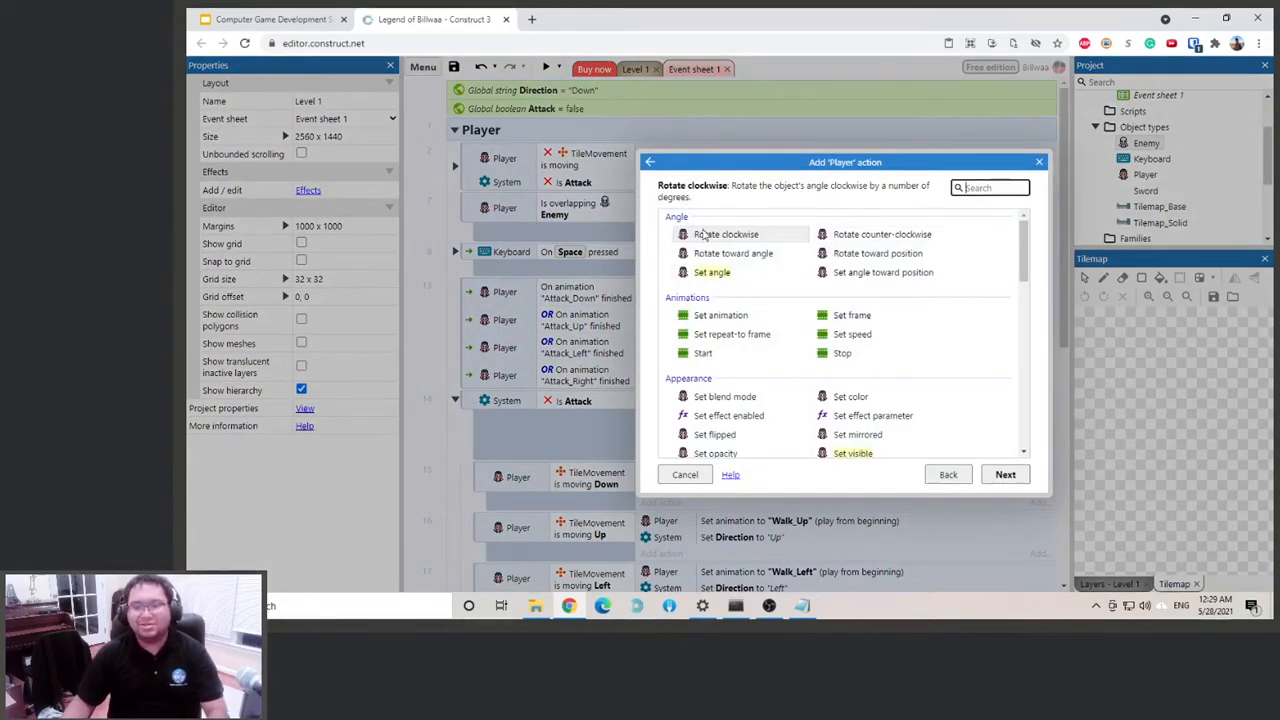
{"action": "scroll", "coordinate": [753, 441], "scroll_direction": "down", "scroll_amount": 3}
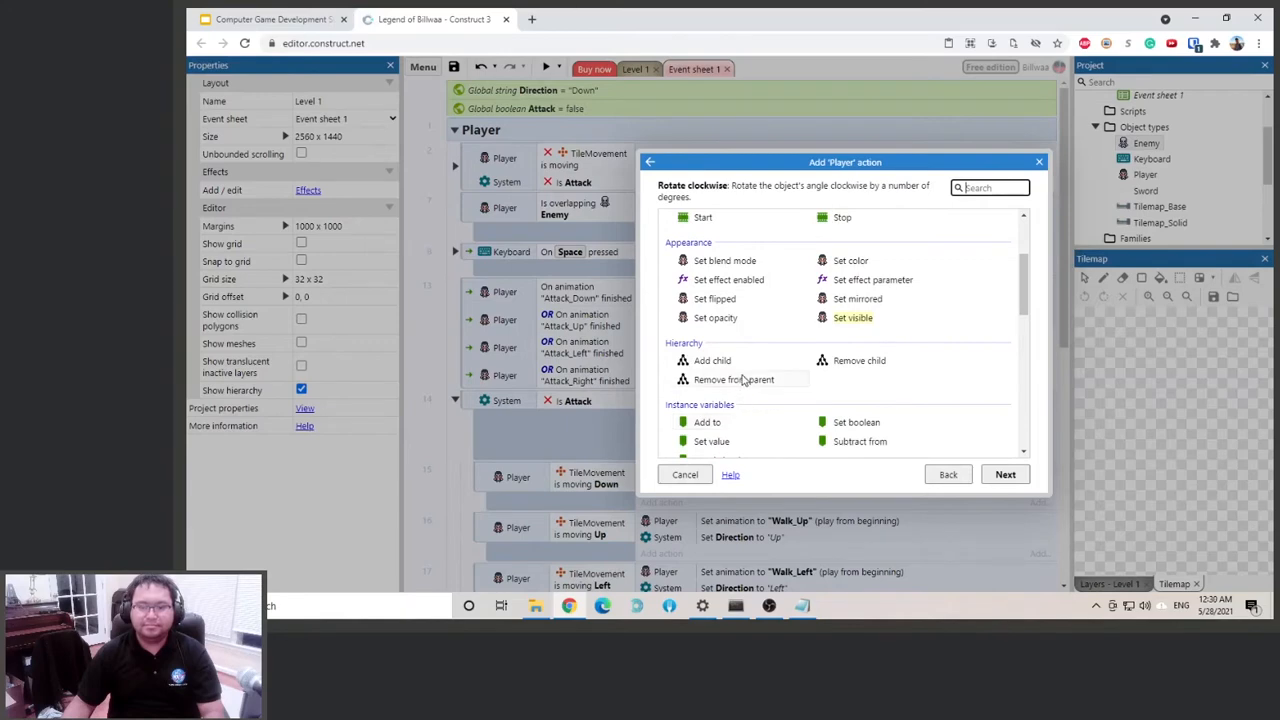
{"action": "scroll", "coordinate": [744, 379], "scroll_direction": "up", "scroll_amount": 3}
{"action": "double_click", "coordinate": [721, 316]}
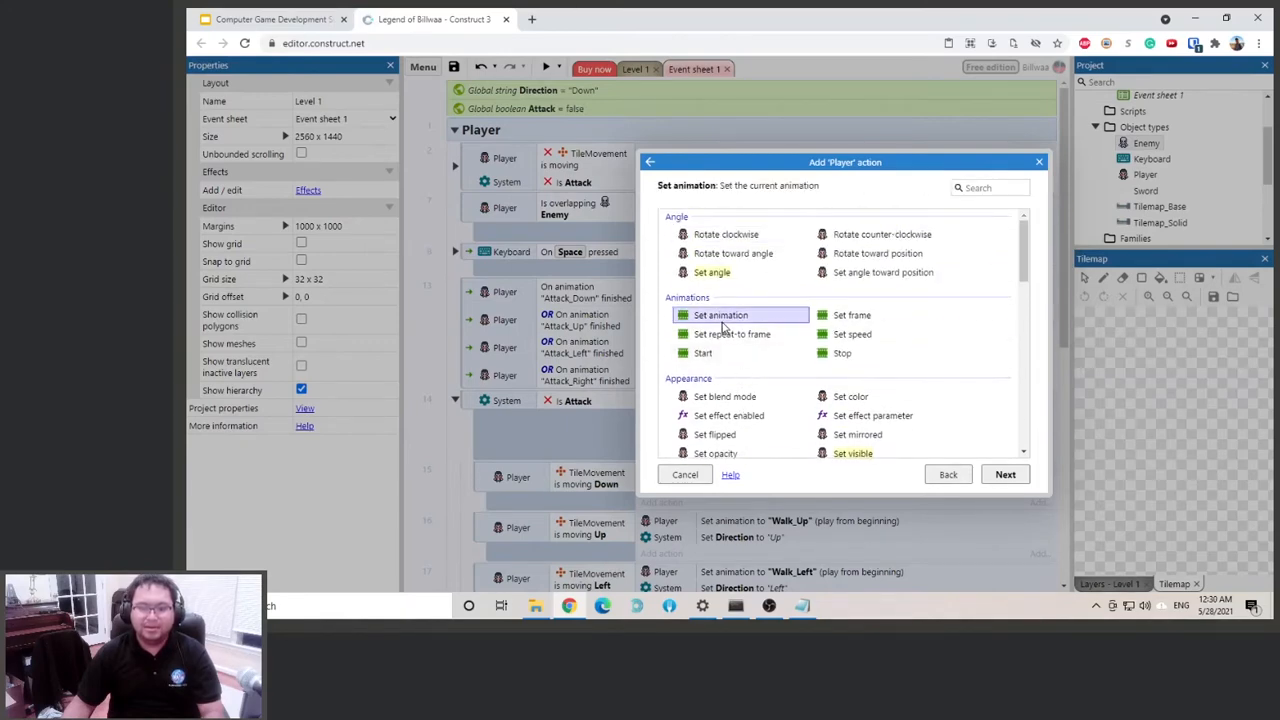
{"action": "type", "text": "\"D"}
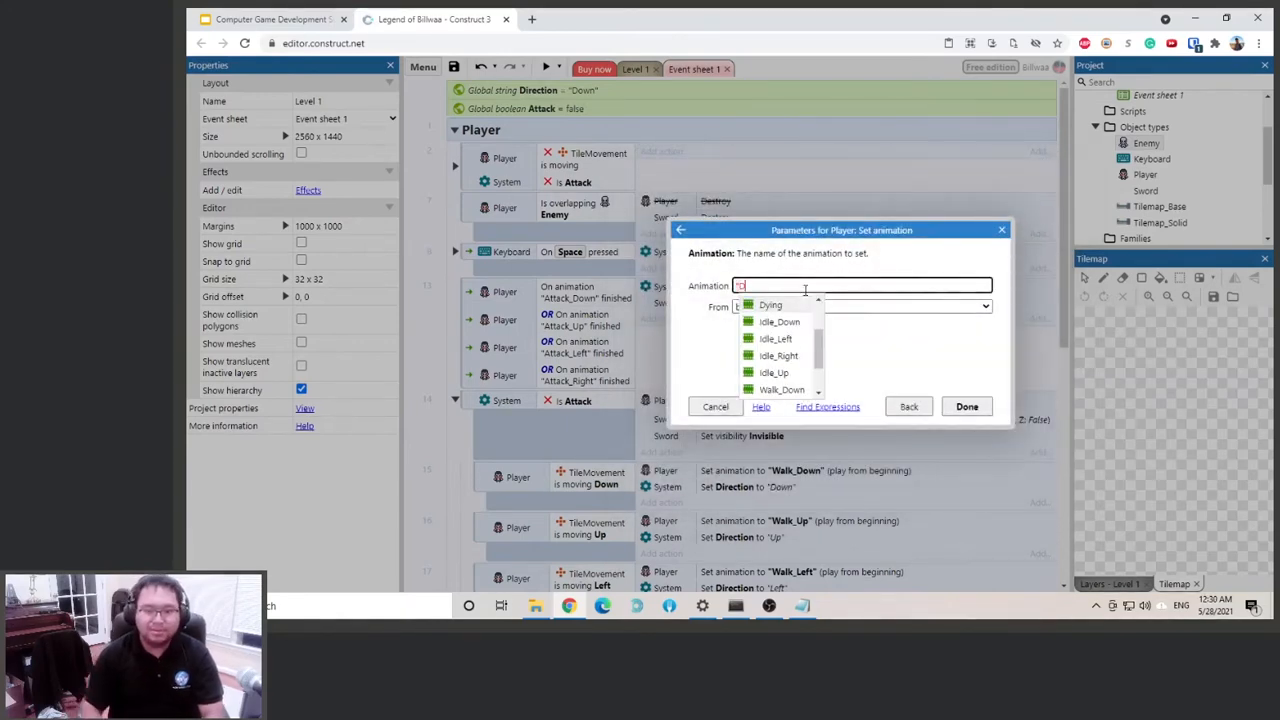
{"action": "key", "text": "Return"}
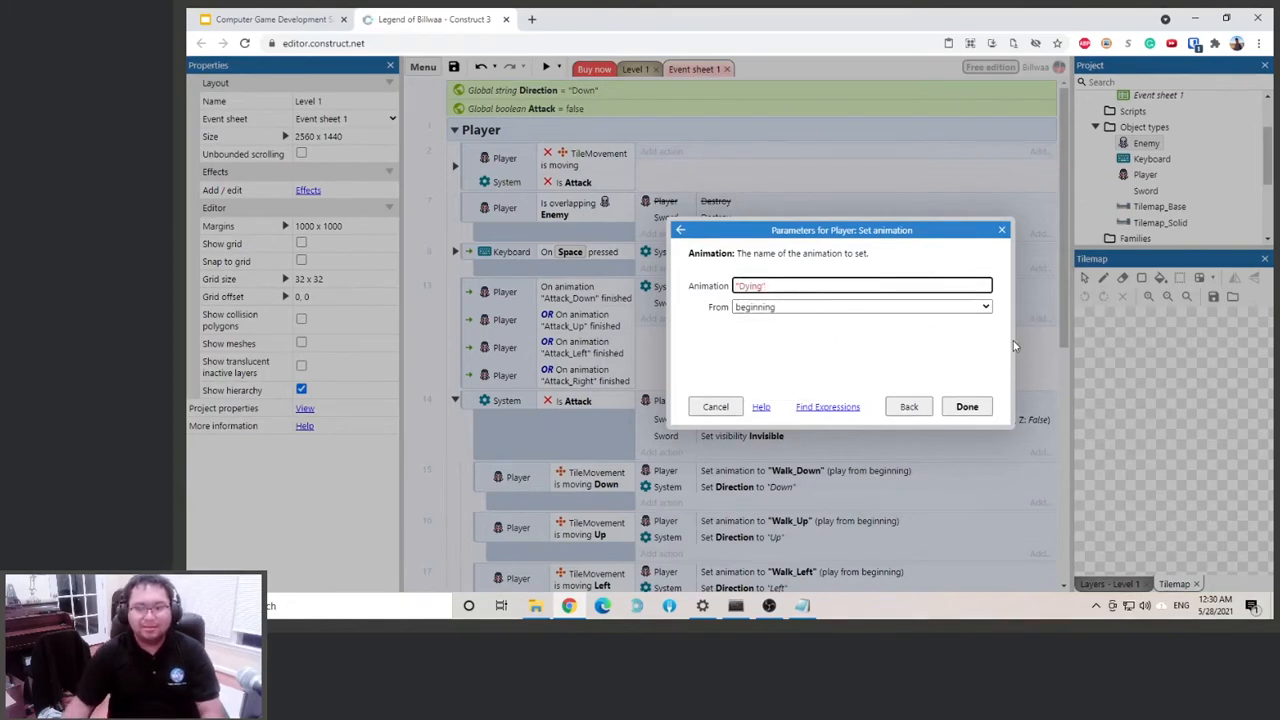
{"action": "key", "text": "Return"}
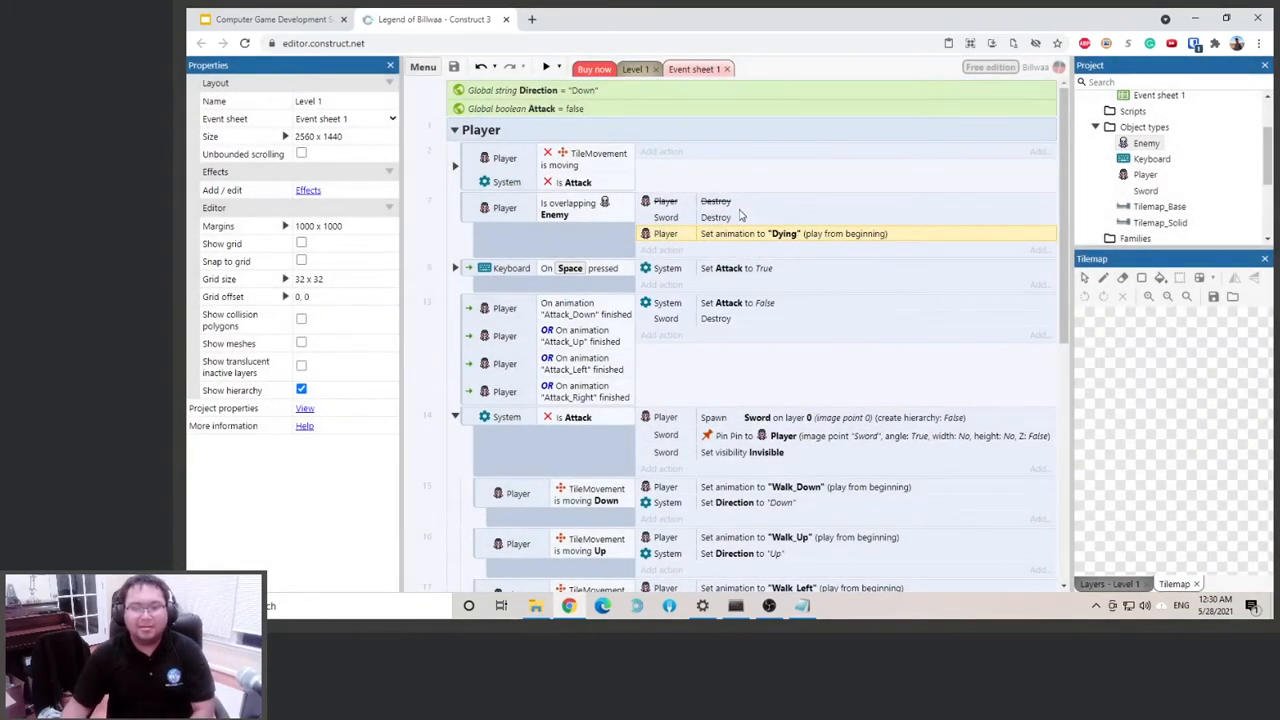
Delete the Player's Destroy action from the Enemy overlap event.
{"action": "left_click", "coordinate": [717, 203]}
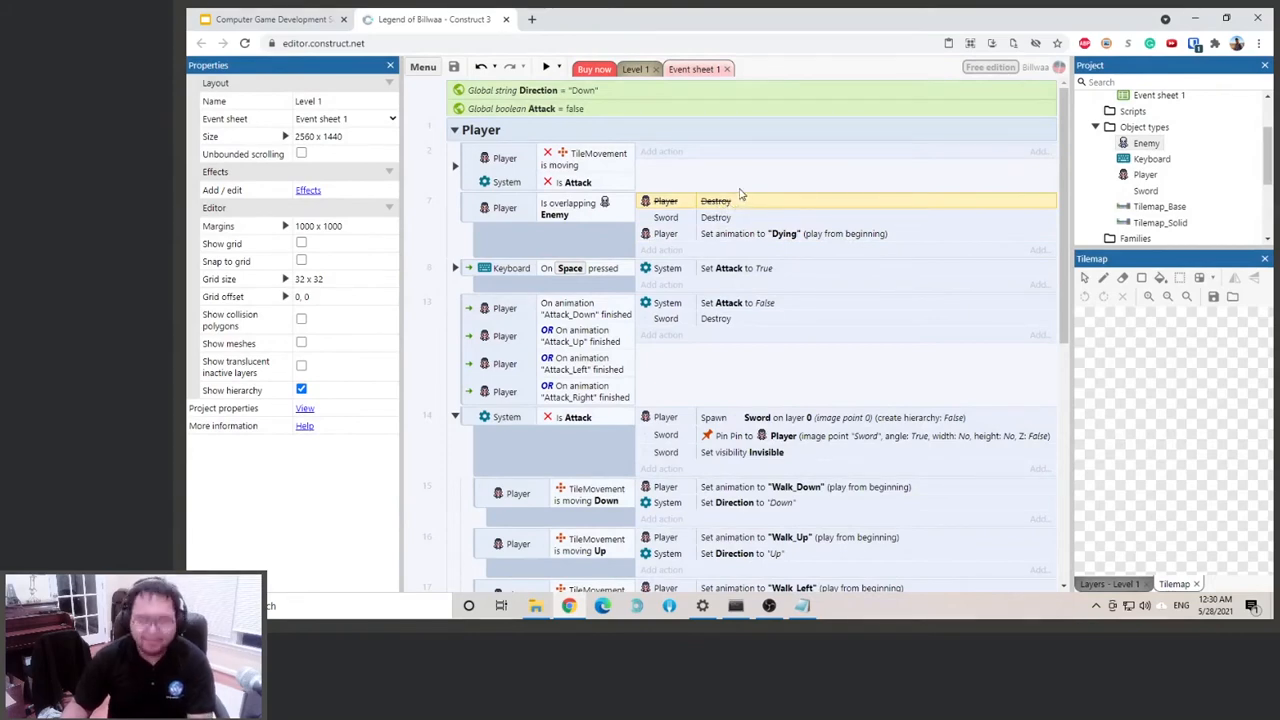
{"action": "key", "text": "Delete"}
{"action": "left_click", "coordinate": [742, 222]}
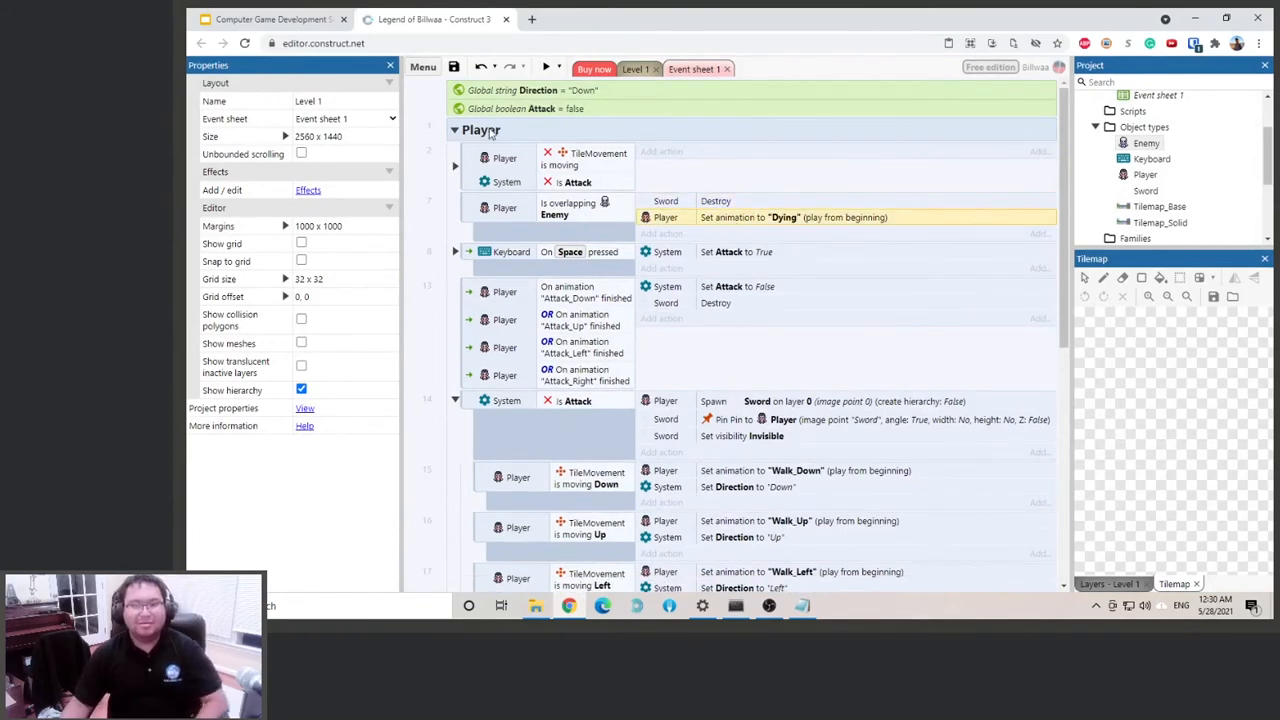
Run the game preview, walk the Player up into the Enemy and back and forth to test the Dying animation, and close the preview.
{"action": "left_click", "coordinate": [546, 67]}
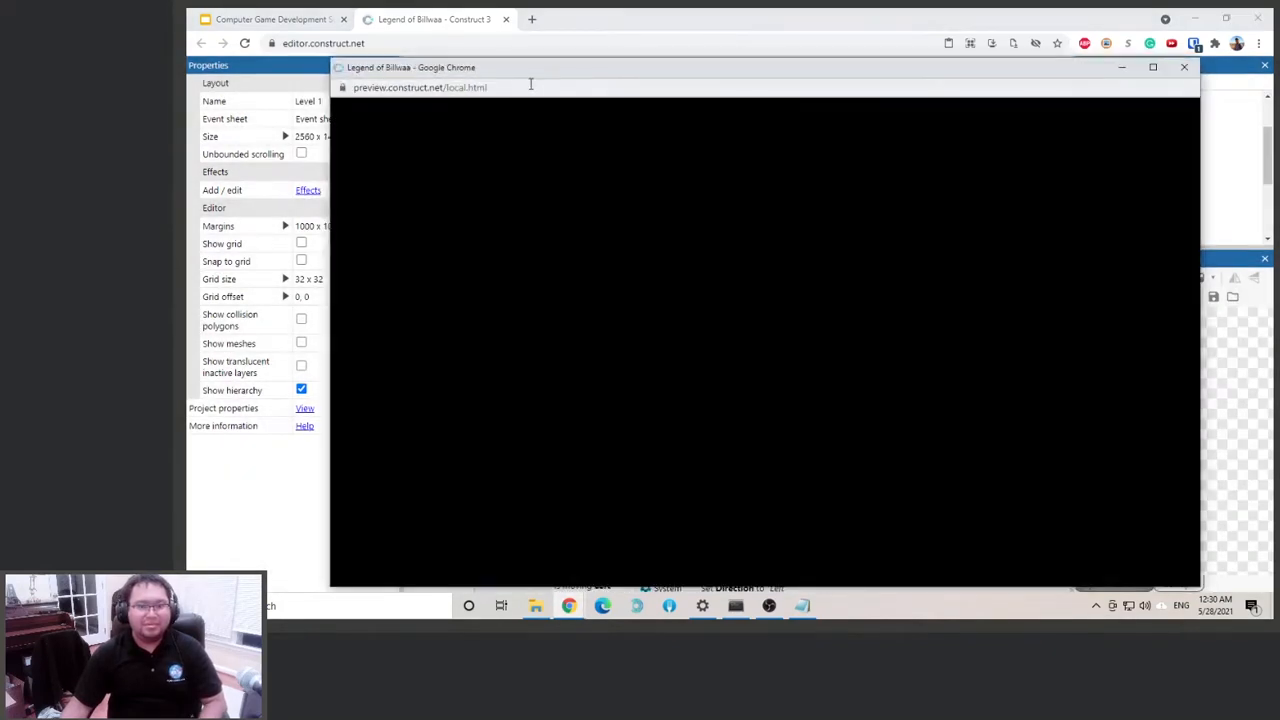
{"action": "key", "text": "Up"}
{"action": "key", "text": "Right"}
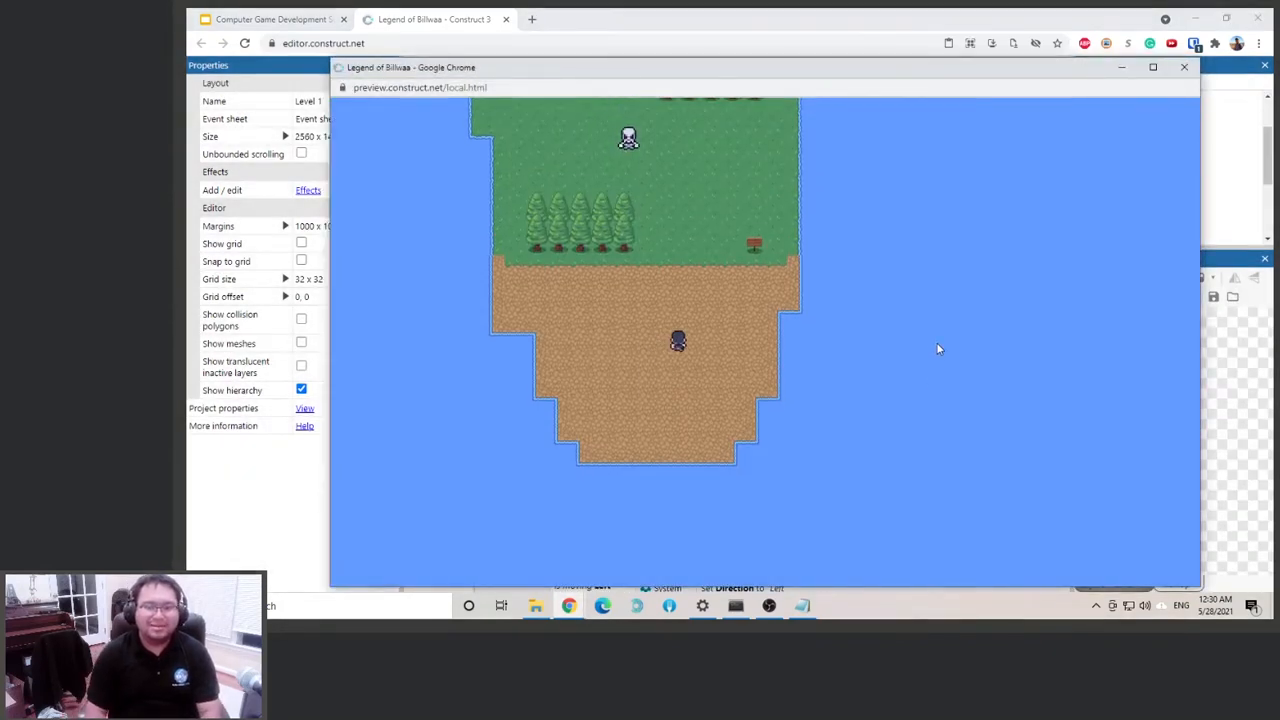
{"action": "key", "text": "Up"}
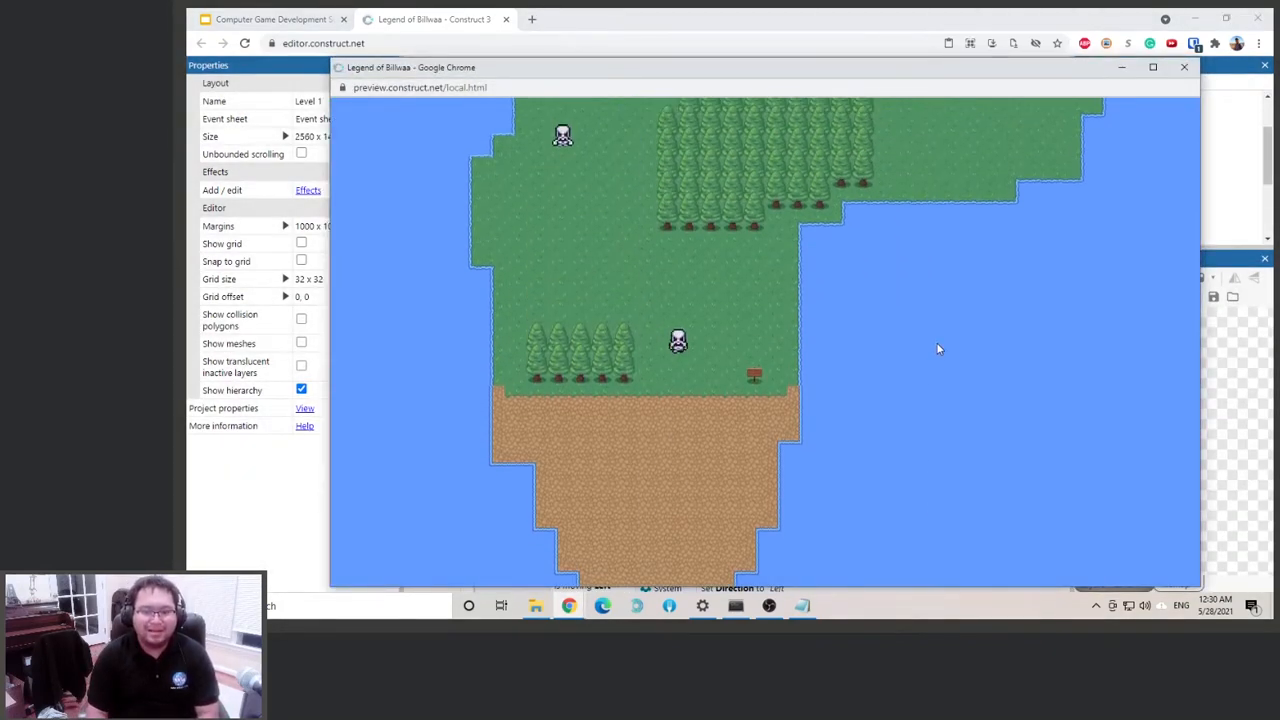
{"action": "key", "text": "Down"}
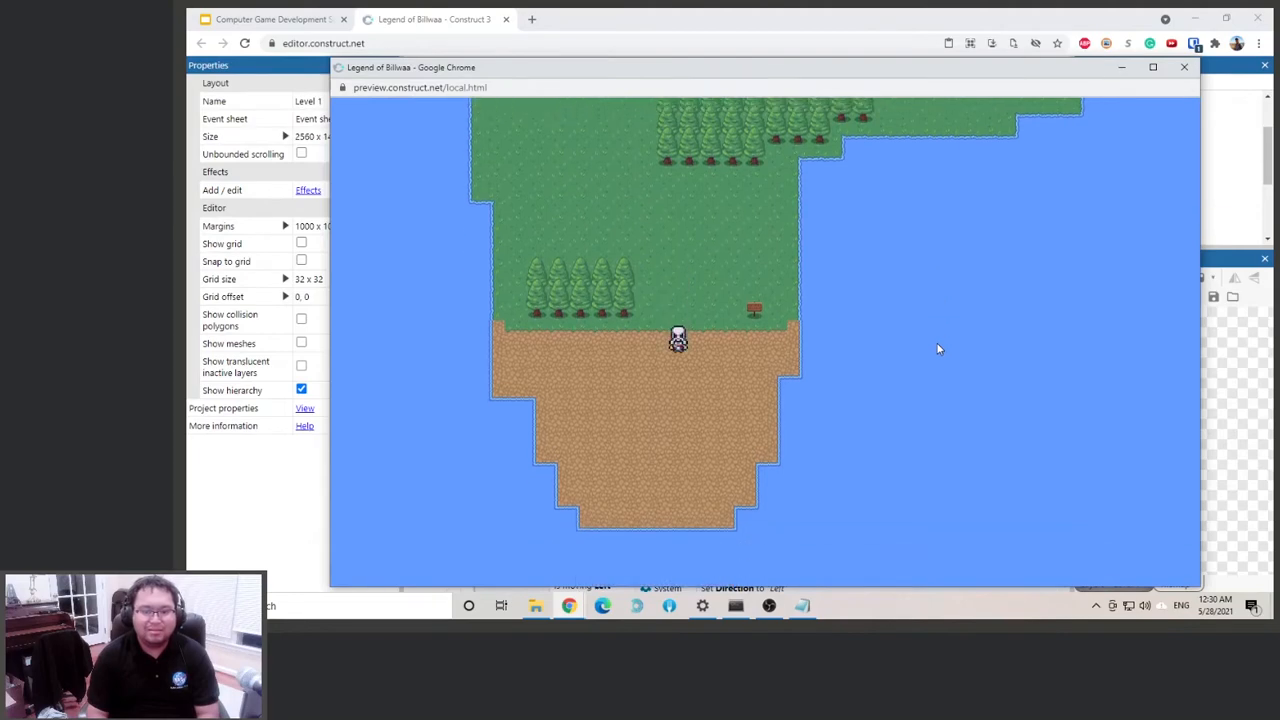
{"action": "key", "text": "Up"}
{"action": "key", "text": "Down"}
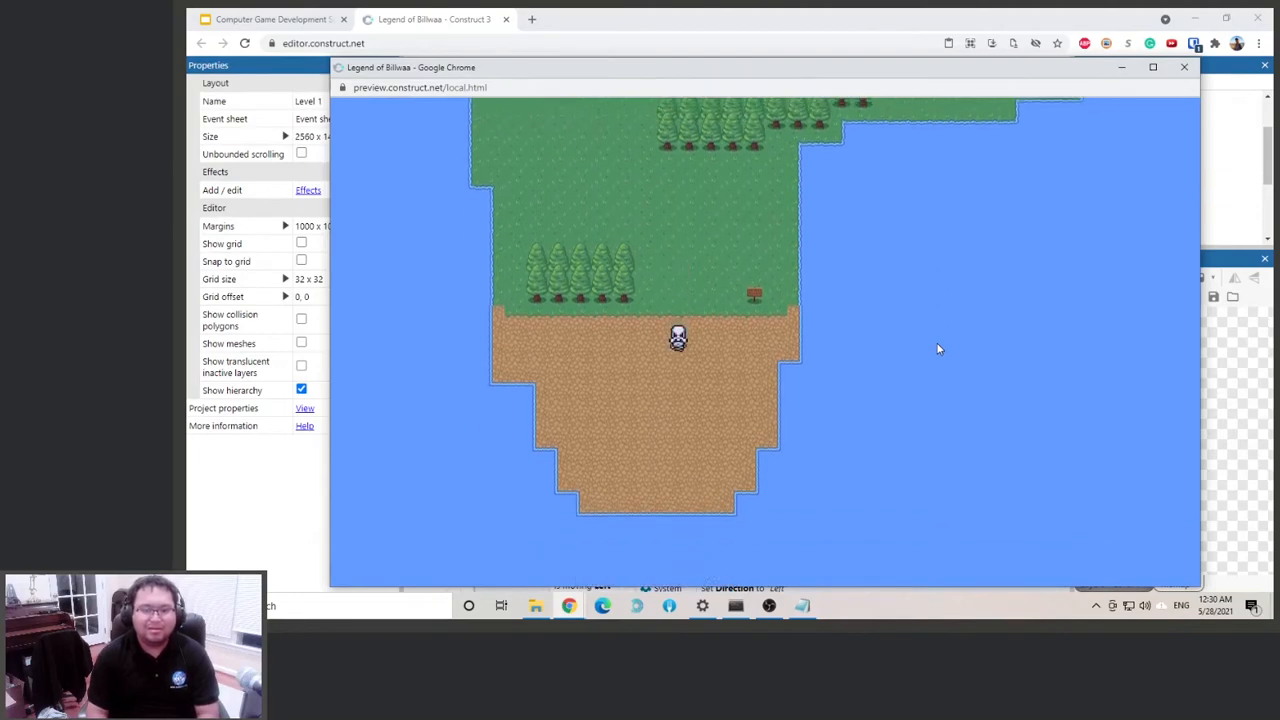
{"action": "key", "text": "Up"}
{"action": "left_click", "coordinate": [1184, 67]}
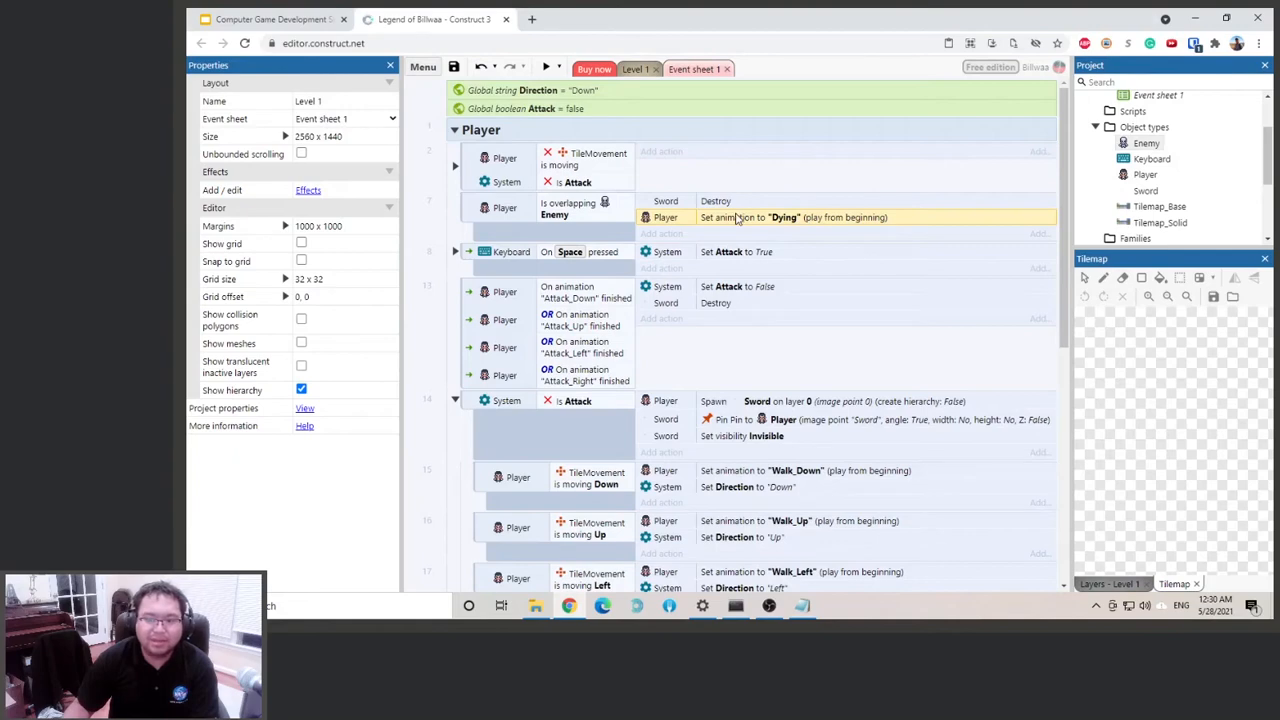
Reselect "Dying" as the animation in the Player's Set animation action of the Enemy overlap event, keeping it playing from the beginning.
{"action": "double_click", "coordinate": [789, 220]}
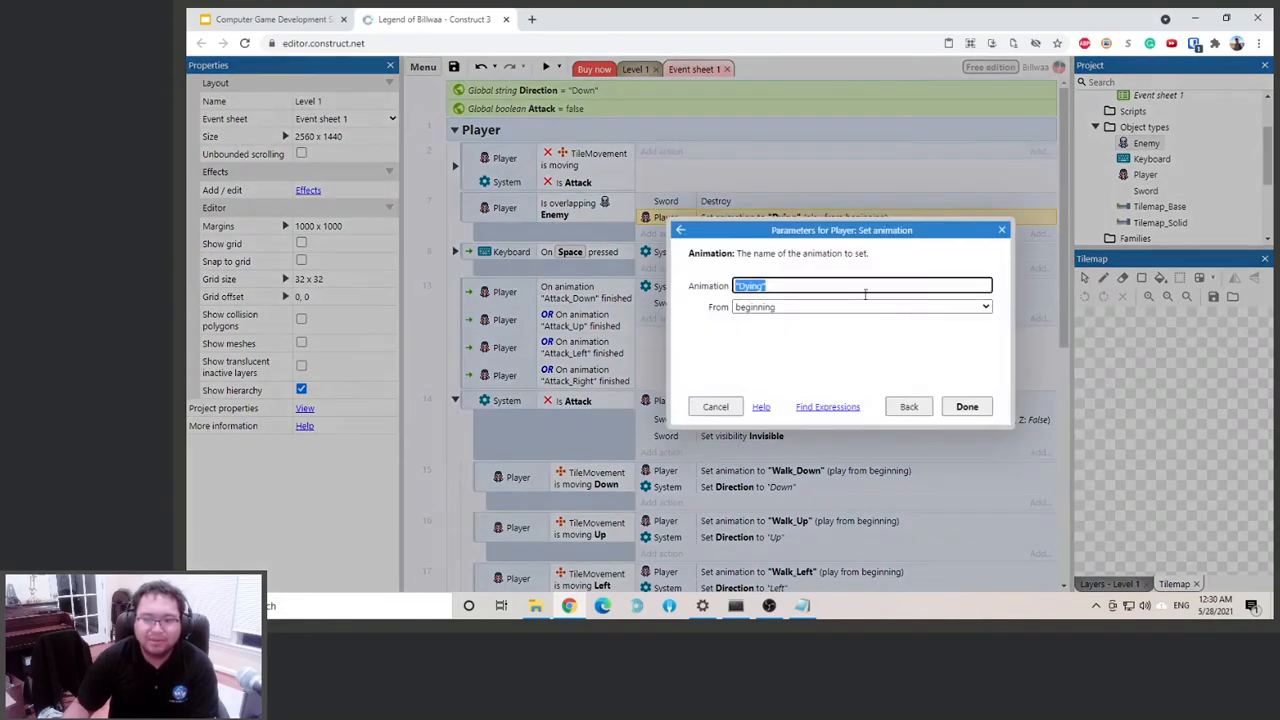
{"action": "type", "text": "\""}
{"action": "key", "text": "Down"}
{"action": "key", "text": "Down"}
{"action": "key", "text": "Down"}
{"action": "key", "text": "Down"}
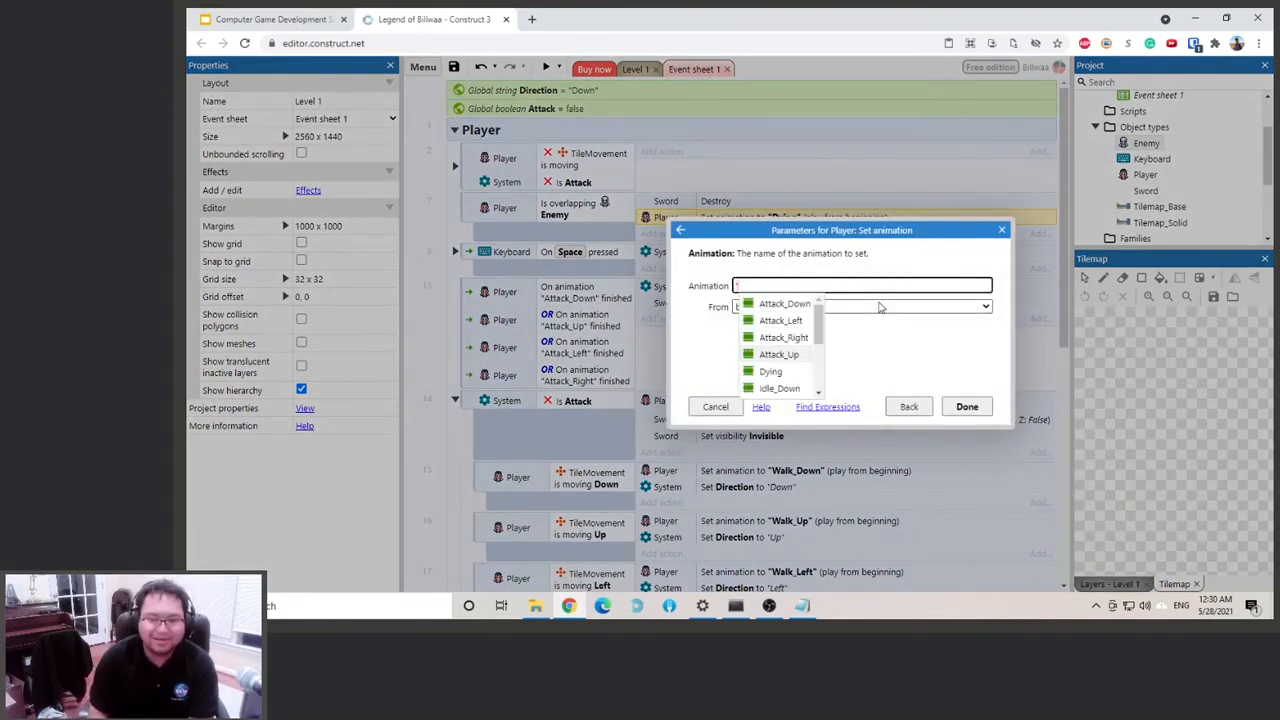
{"action": "key", "text": "BackSpace"}
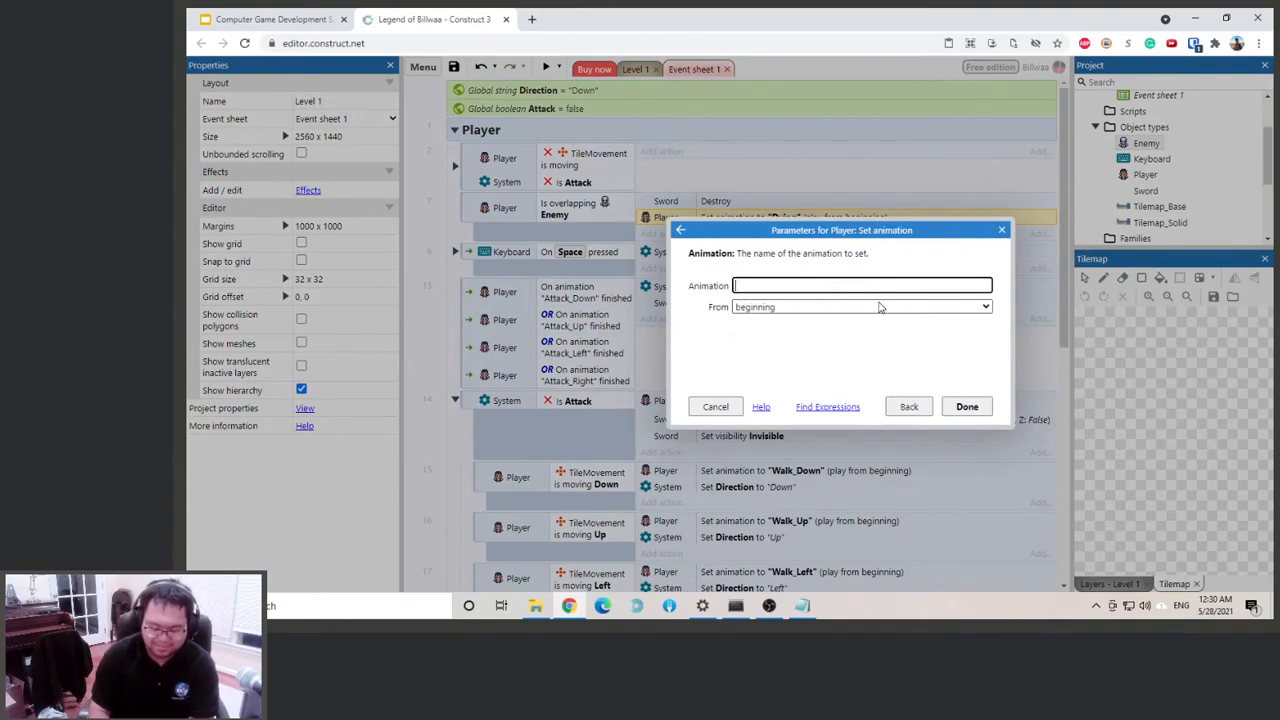
{"action": "type", "text": "\""}
{"action": "key", "text": "Down"}
{"action": "key", "text": "Down"}
{"action": "key", "text": "Down"}
{"action": "key", "text": "Down"}
{"action": "key", "text": "Down"}
{"action": "key", "text": "Return"}
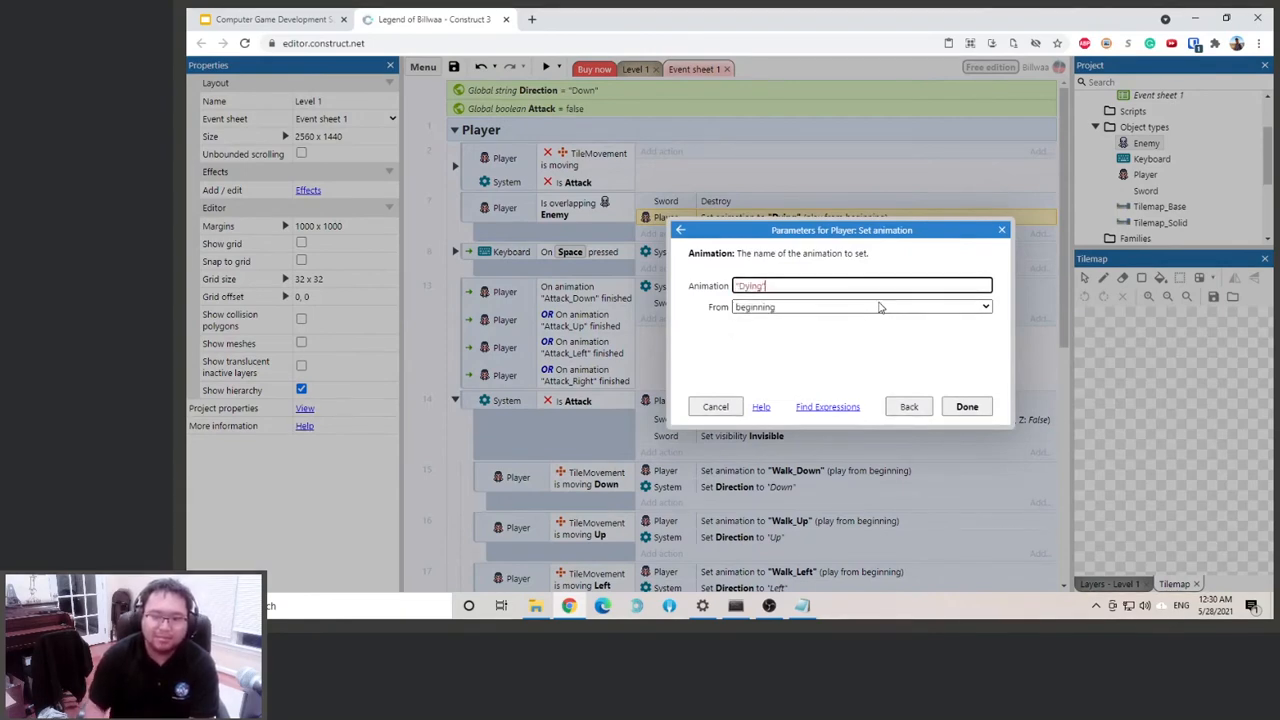
{"action": "left_click", "coordinate": [945, 408]}
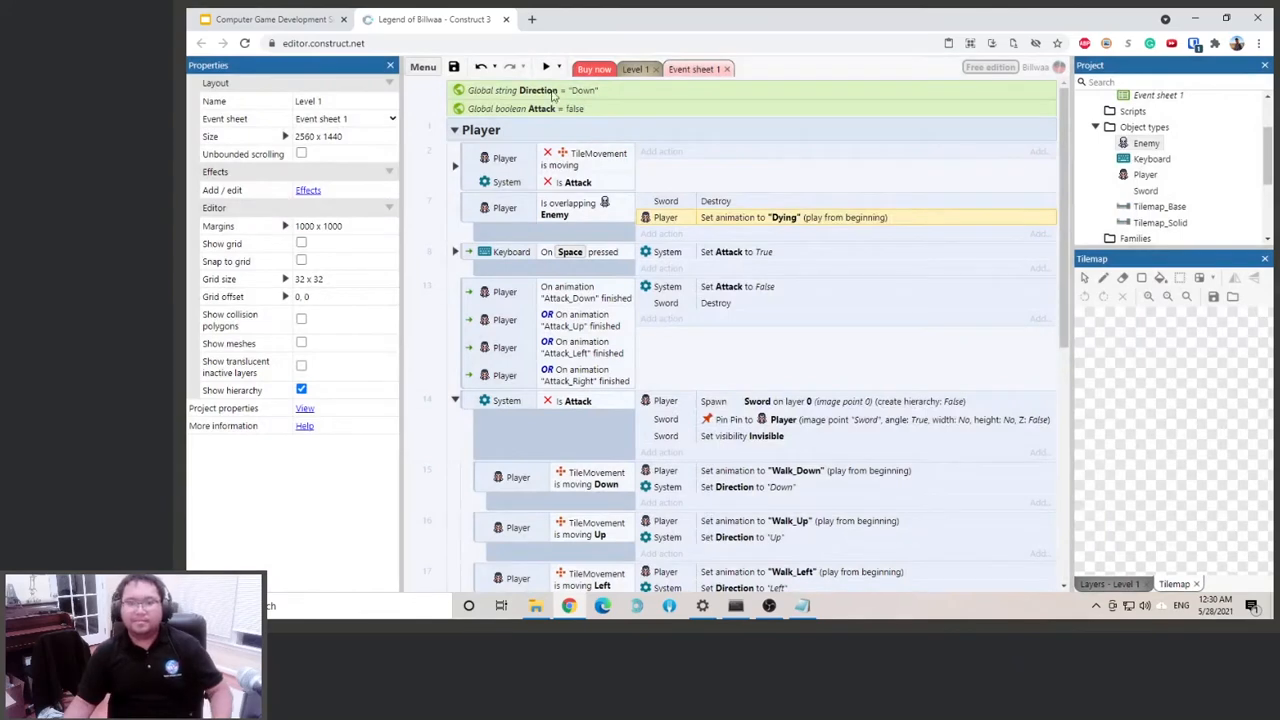
Run the game preview, walk the Player up toward the Enemy to test the Dying animation, and close the preview.
{"action": "left_click", "coordinate": [547, 67]}
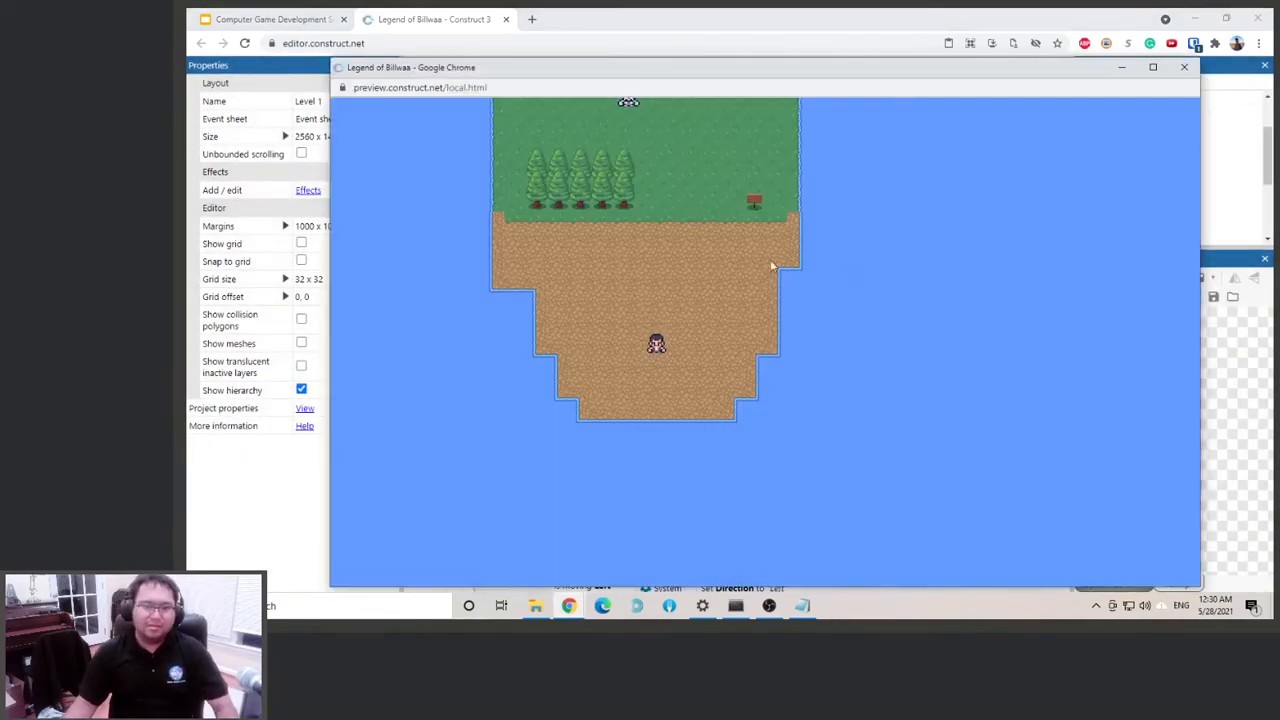
{"action": "key", "text": "Up"}
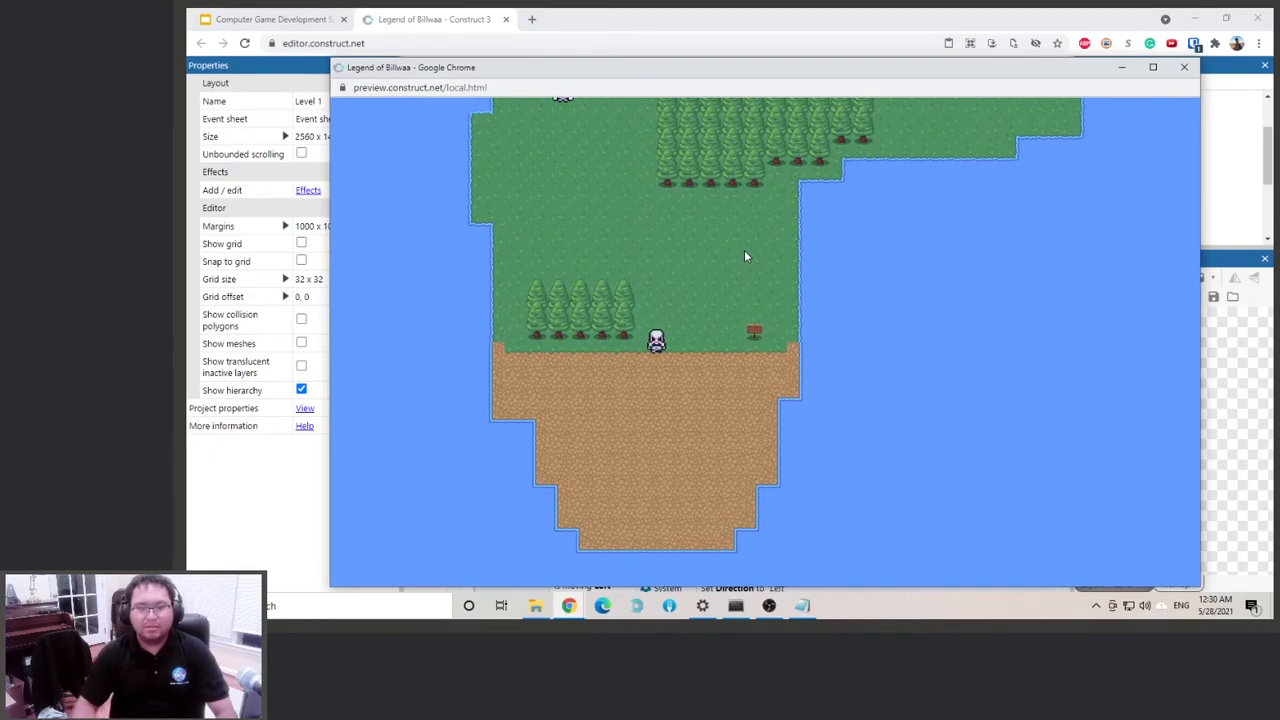
{"action": "left_click", "coordinate": [1184, 67]}
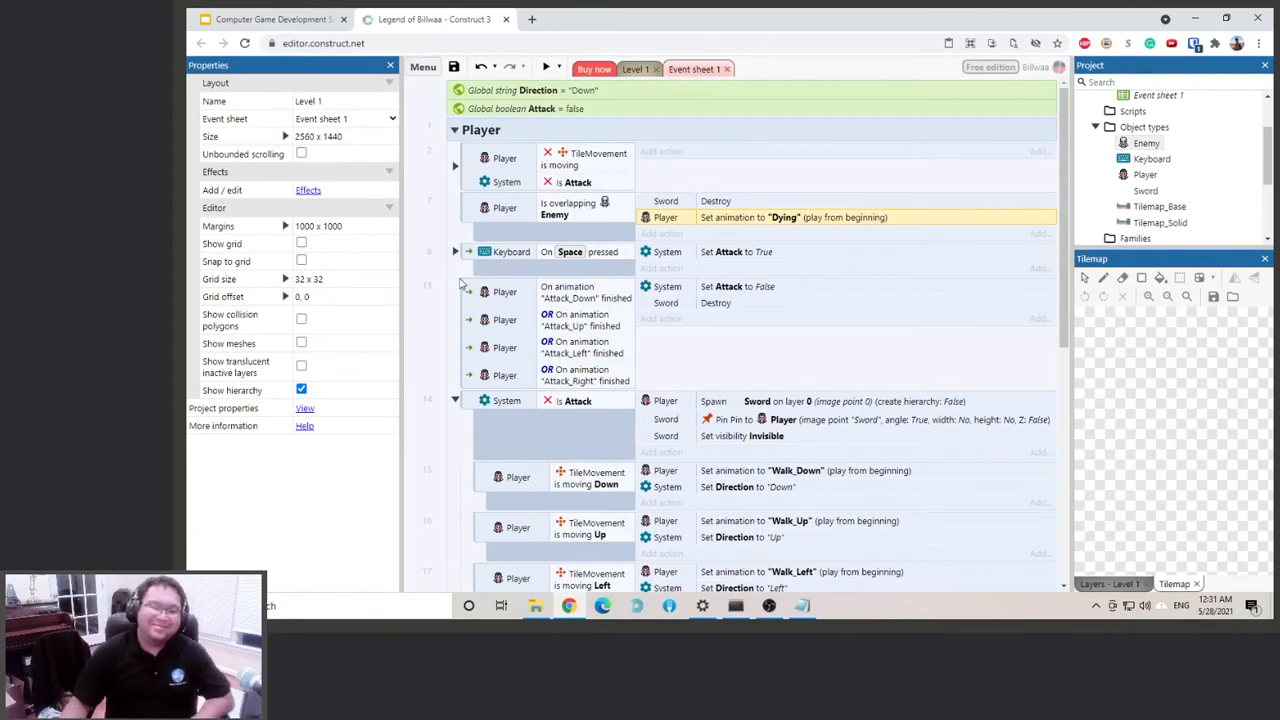
Collapse the sub-events of the System not-Attack event and the whole Enemy group in the event sheet.
{"action": "scroll", "coordinate": [455, 285], "scroll_direction": "down", "scroll_amount": 3}
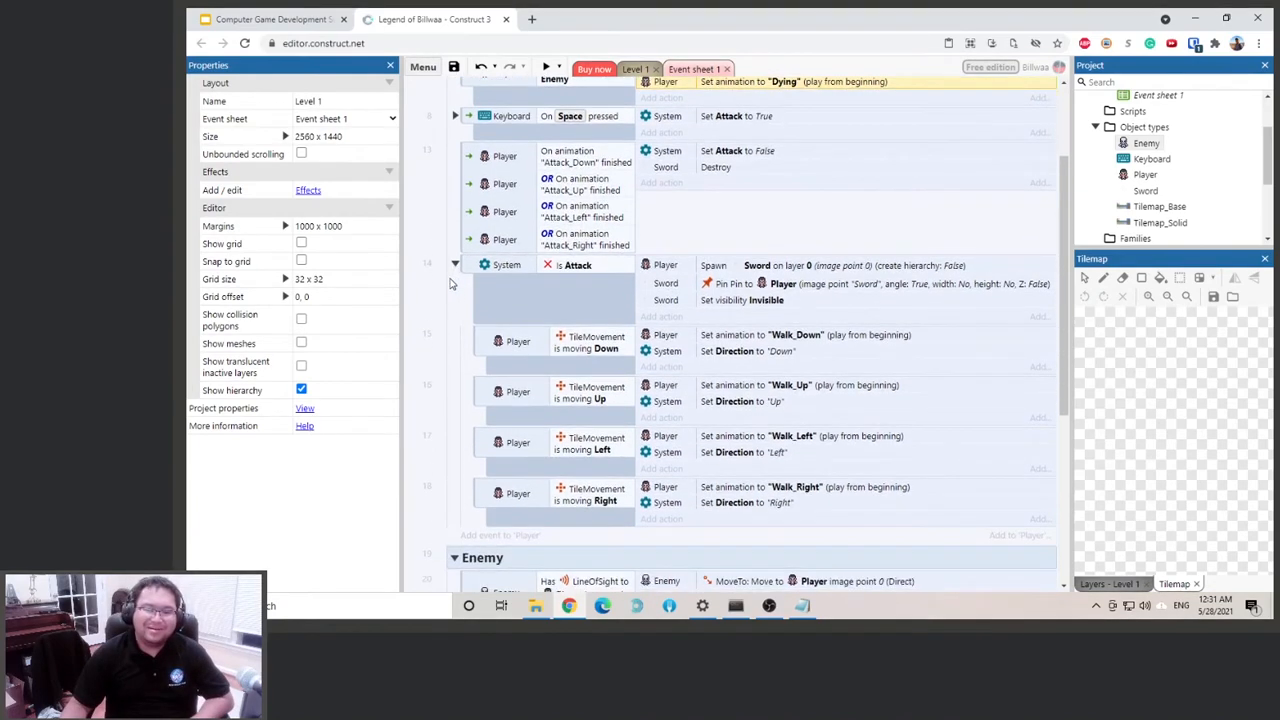
{"action": "left_click", "coordinate": [455, 265]}
{"action": "scroll", "coordinate": [455, 268], "scroll_direction": "up", "scroll_amount": 3}
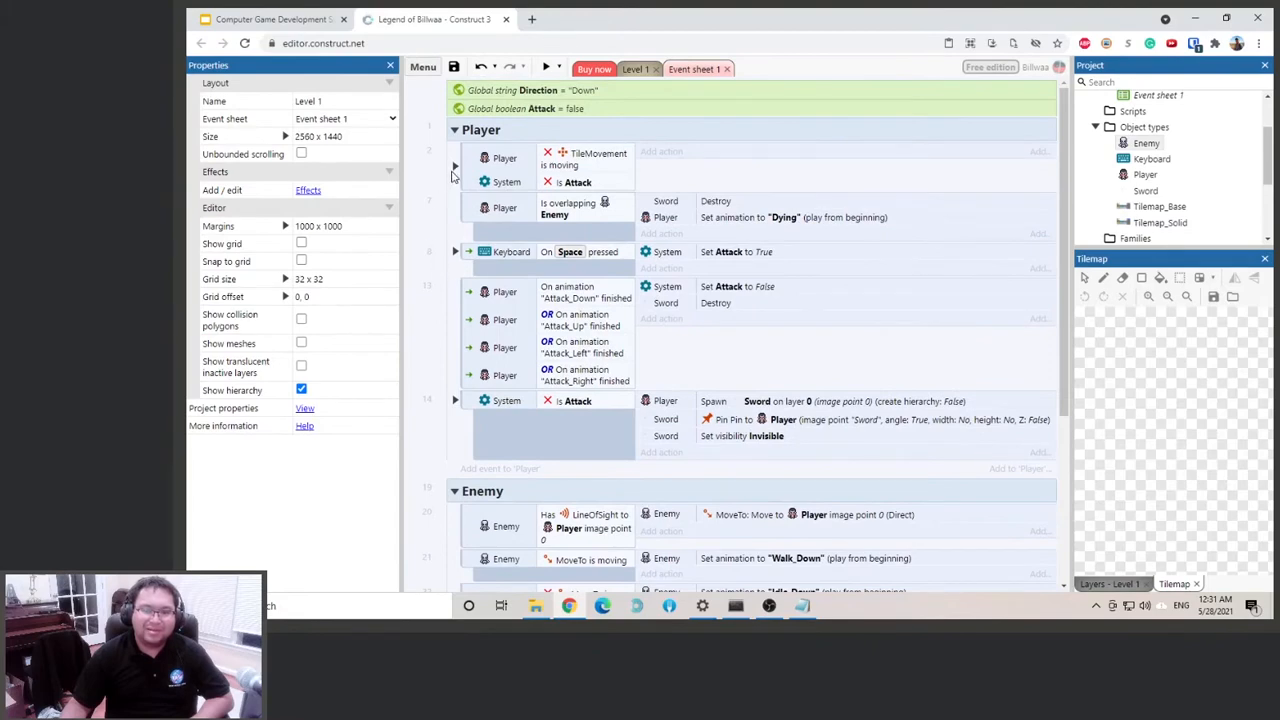
{"action": "left_click", "coordinate": [454, 168]}
{"action": "left_click", "coordinate": [454, 168]}
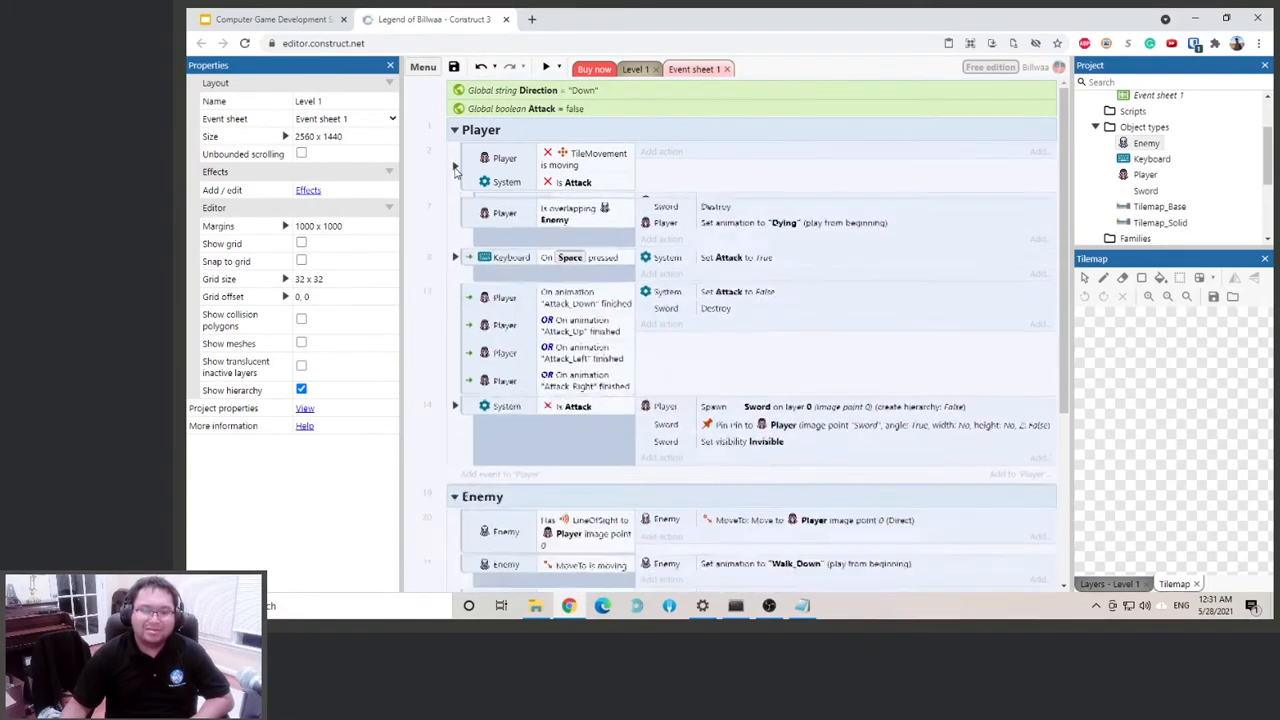
{"action": "scroll", "coordinate": [480, 228], "scroll_direction": "down", "scroll_amount": 2}
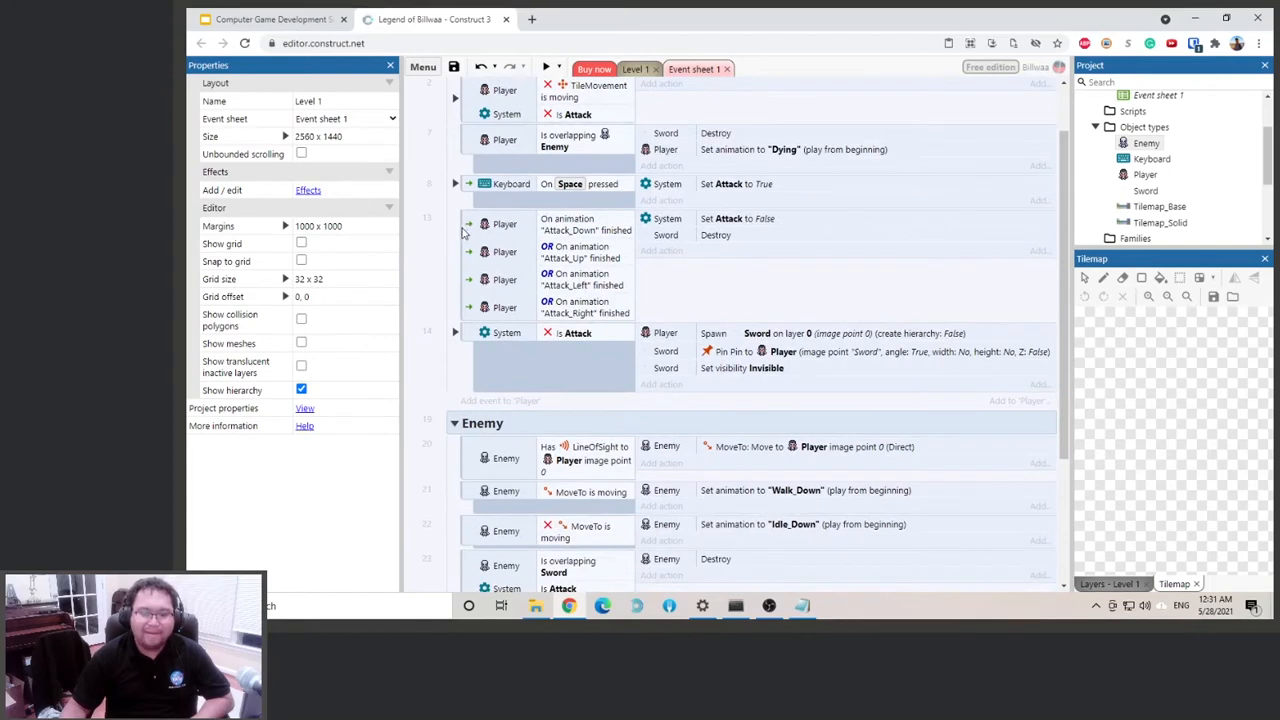
{"action": "left_click", "coordinate": [455, 424]}
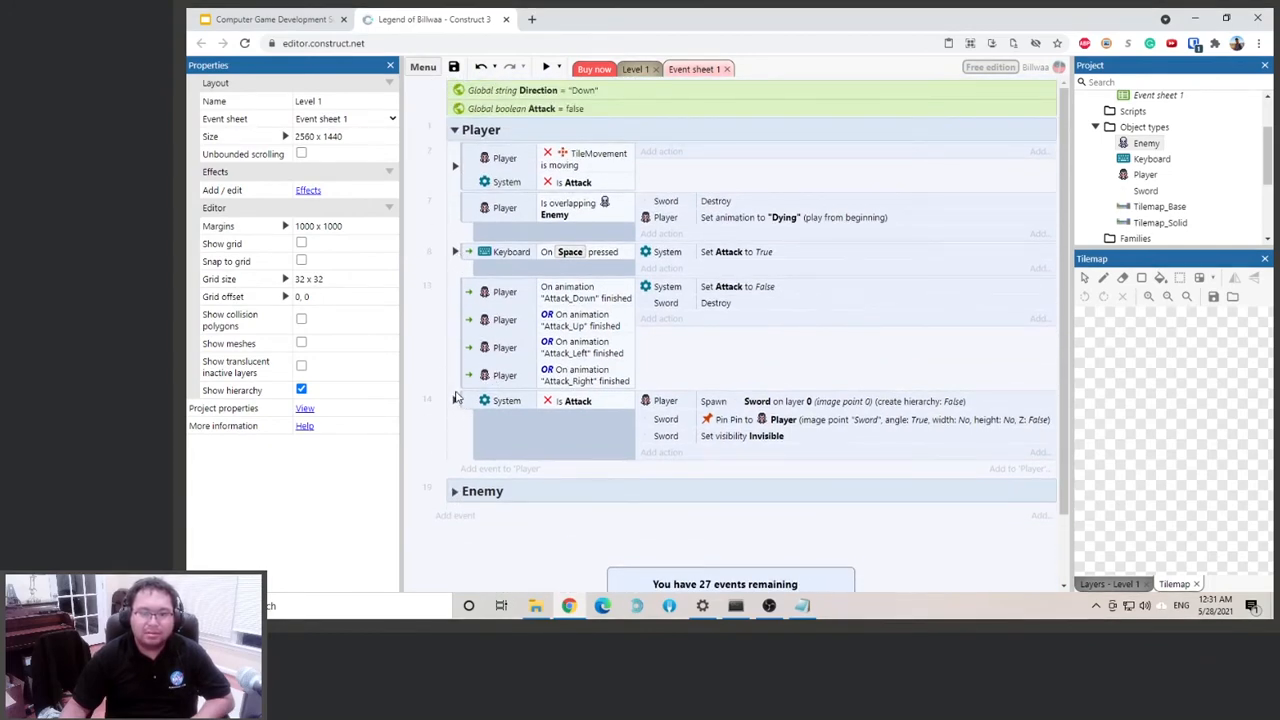
Examine the walking sub-events of the not-Attack event and the idle sub-events of the Player not-moving event, collapsing both again.
{"action": "left_click", "coordinate": [455, 400]}
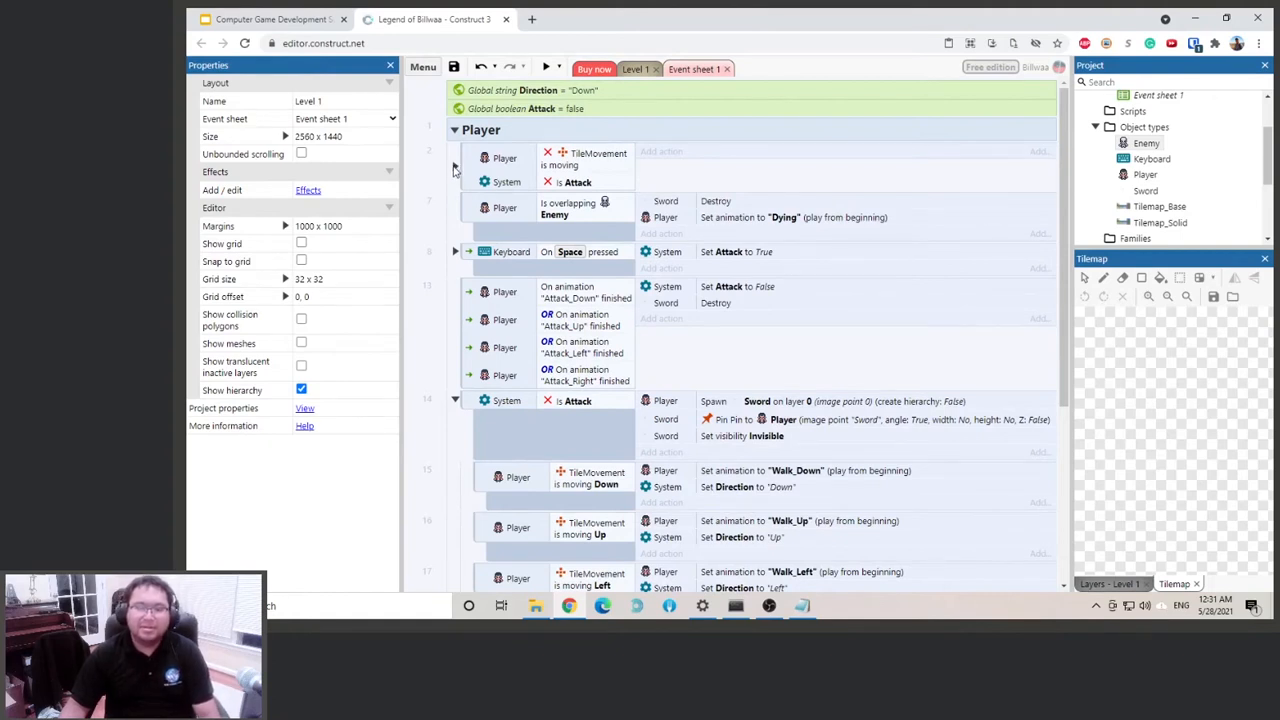
{"action": "left_click", "coordinate": [455, 400]}
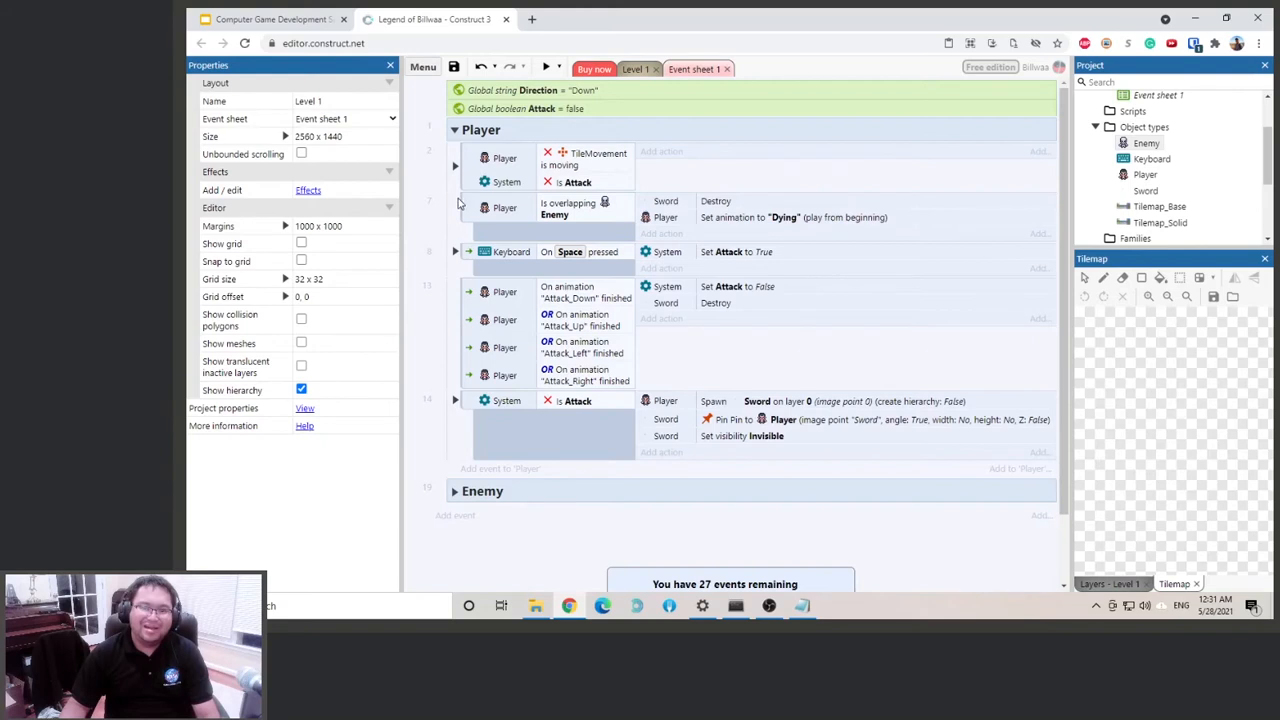
{"action": "left_click", "coordinate": [455, 167]}
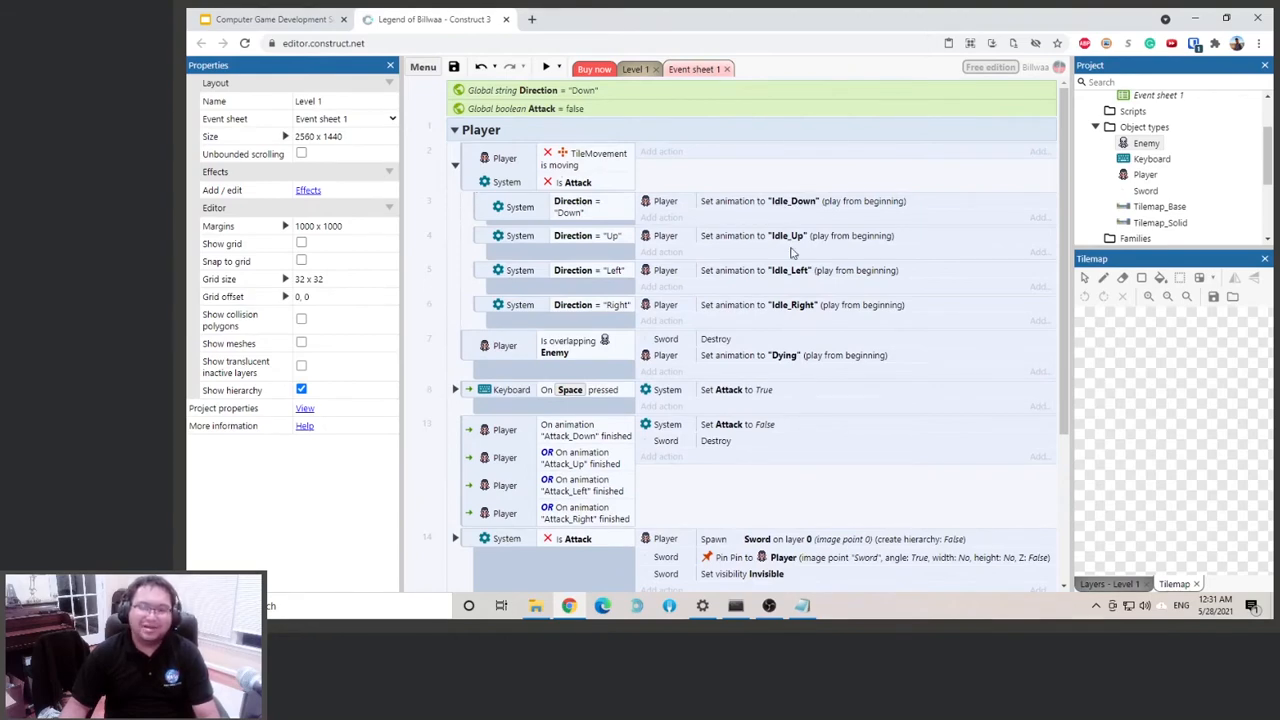
{"action": "left_click", "coordinate": [455, 167]}
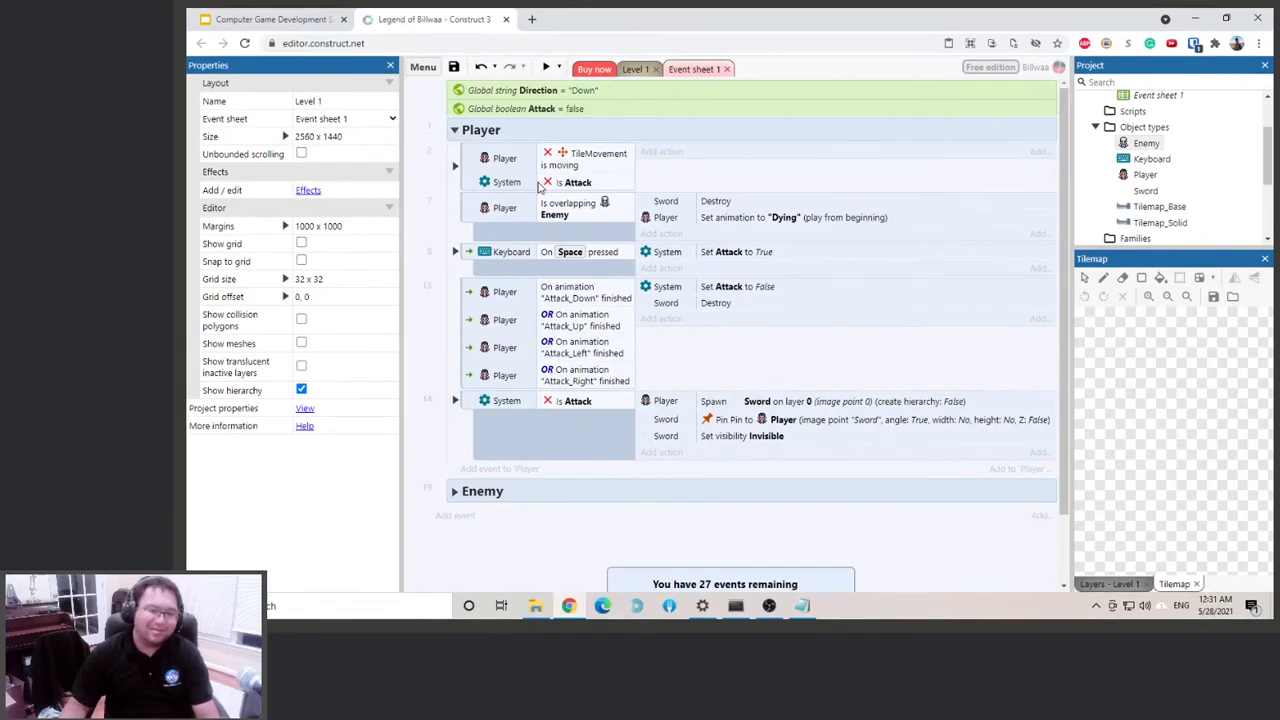
{"action": "left_click", "coordinate": [455, 167]}
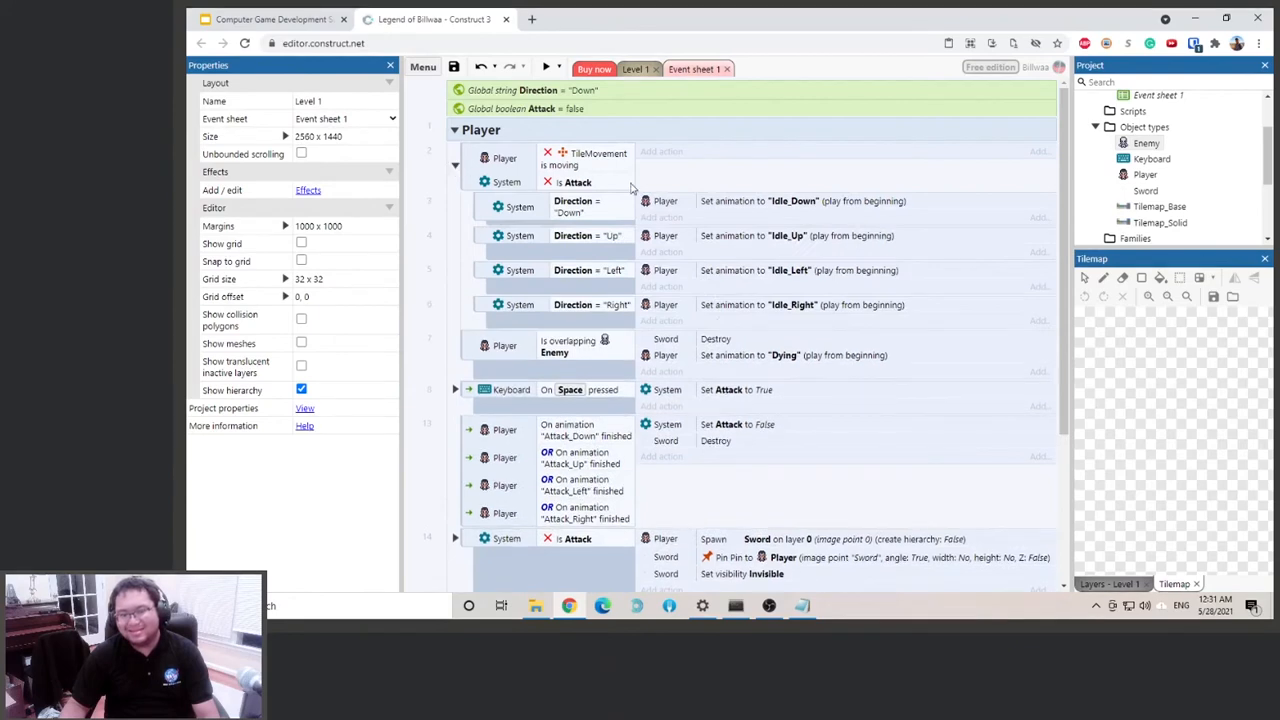
{"action": "left_click", "coordinate": [455, 167]}
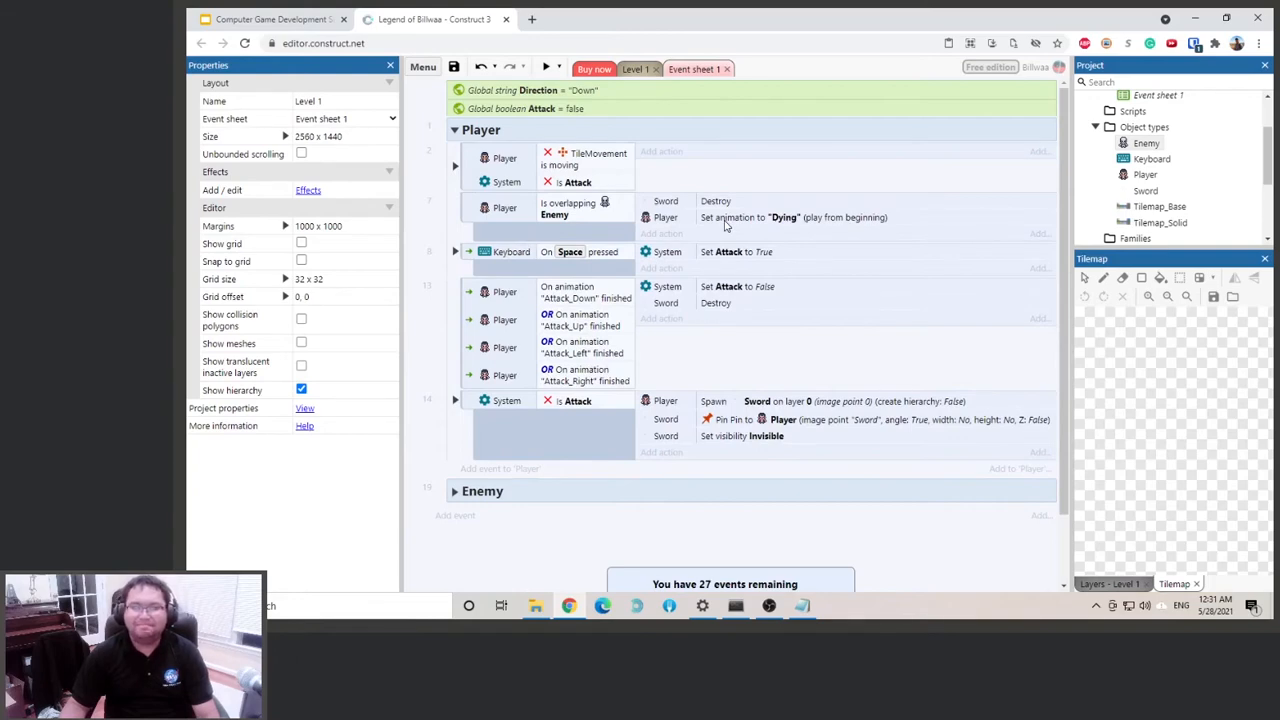
Add a global boolean variable named Dead with an initial value of false.
{"action": "right_click", "coordinate": [1040, 514]}
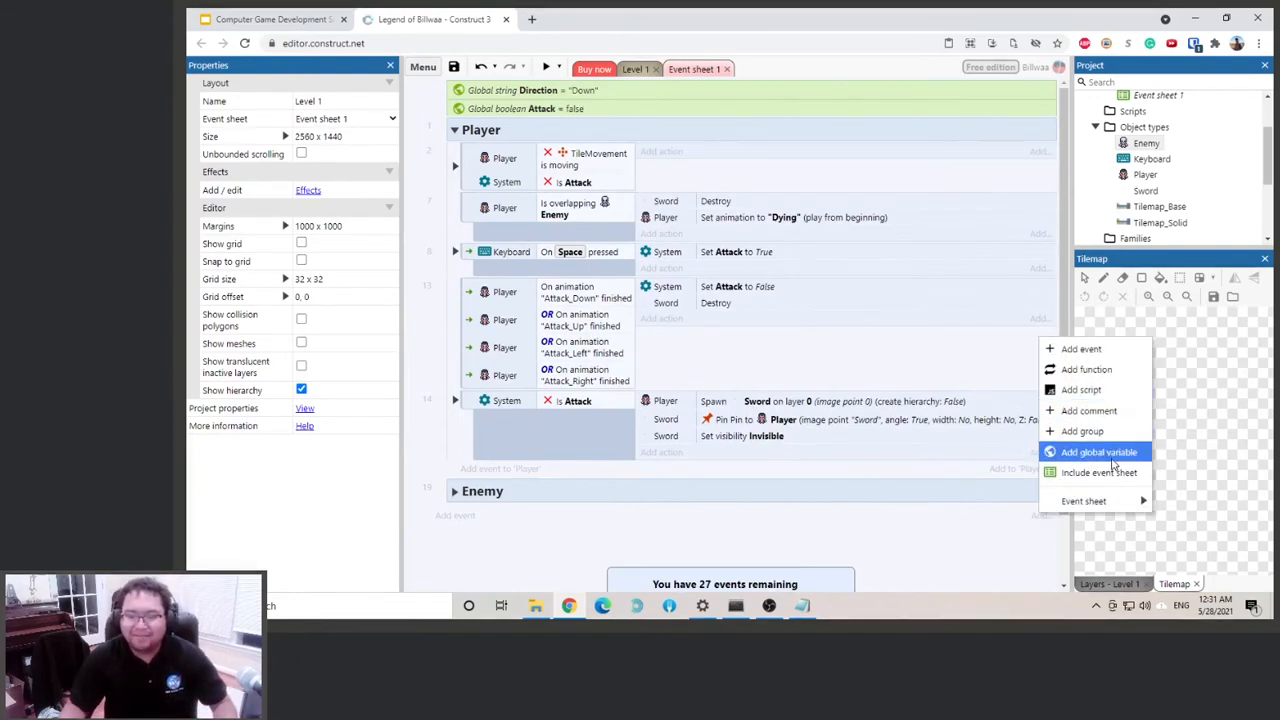
{"action": "left_click", "coordinate": [1110, 455]}
{"action": "type", "text": "Dead"}
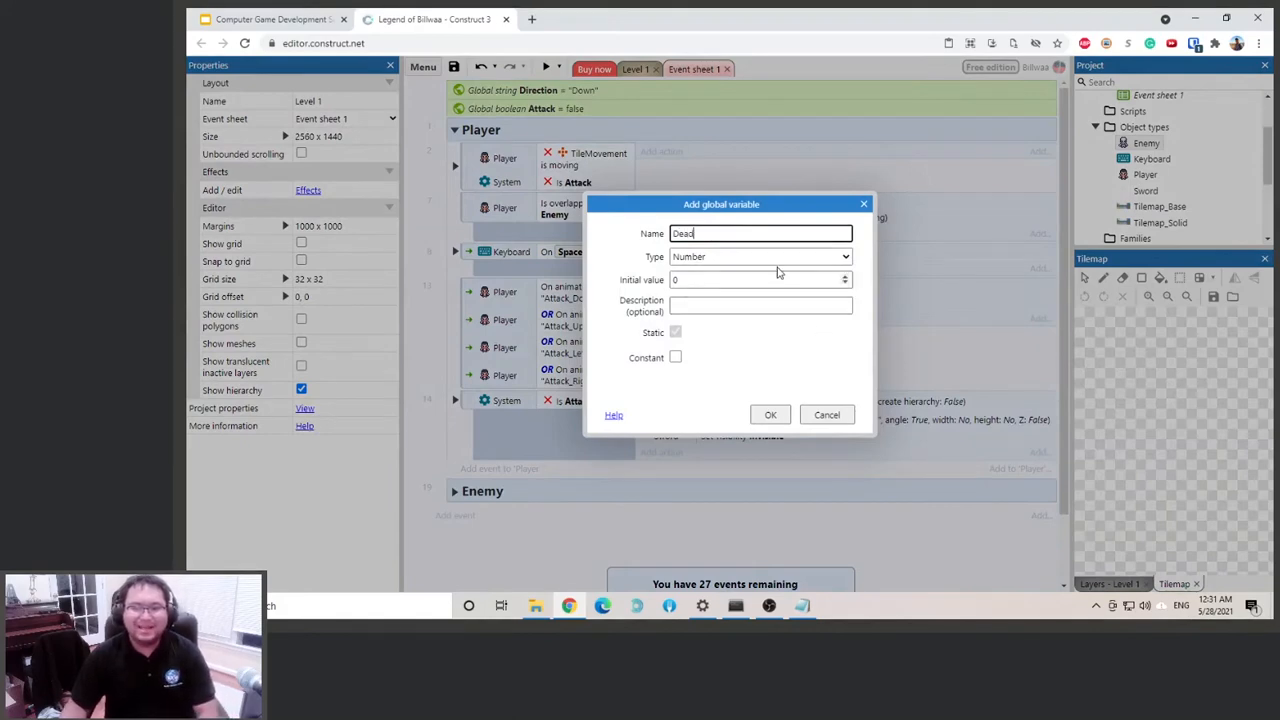
{"action": "left_click", "coordinate": [781, 259]}
{"action": "left_click", "coordinate": [738, 273]}
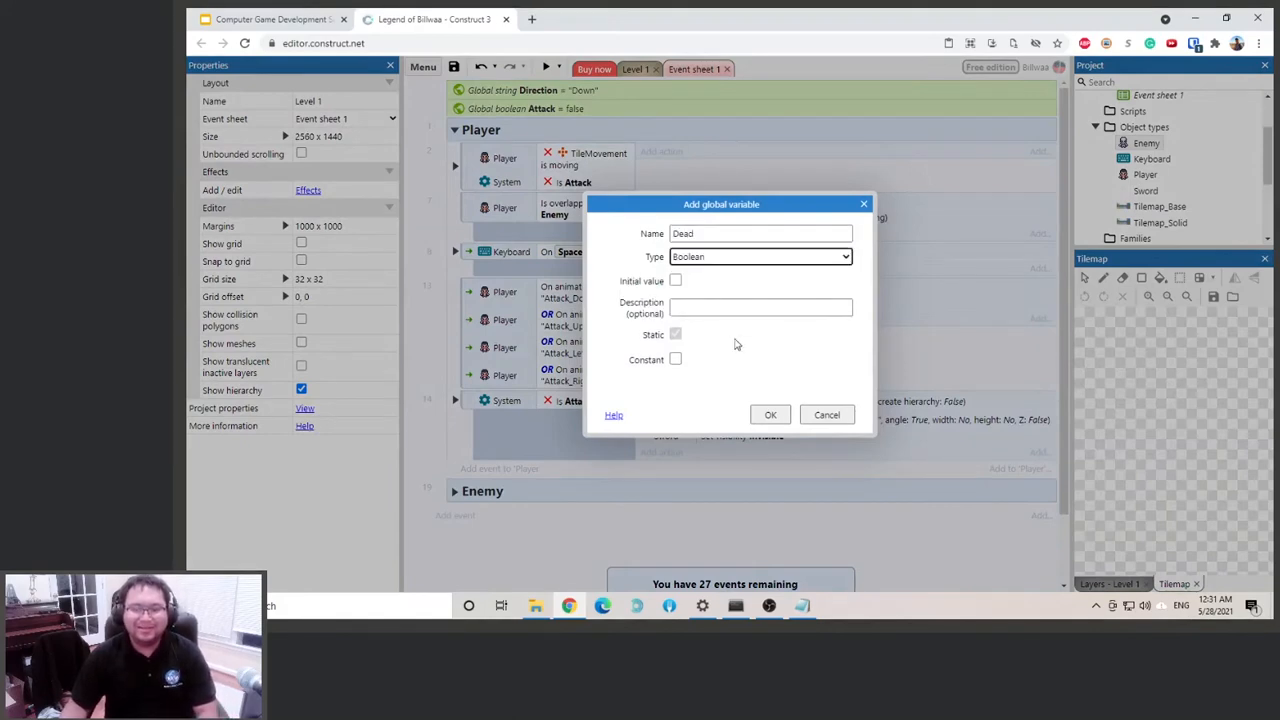
{"action": "left_click", "coordinate": [768, 418]}
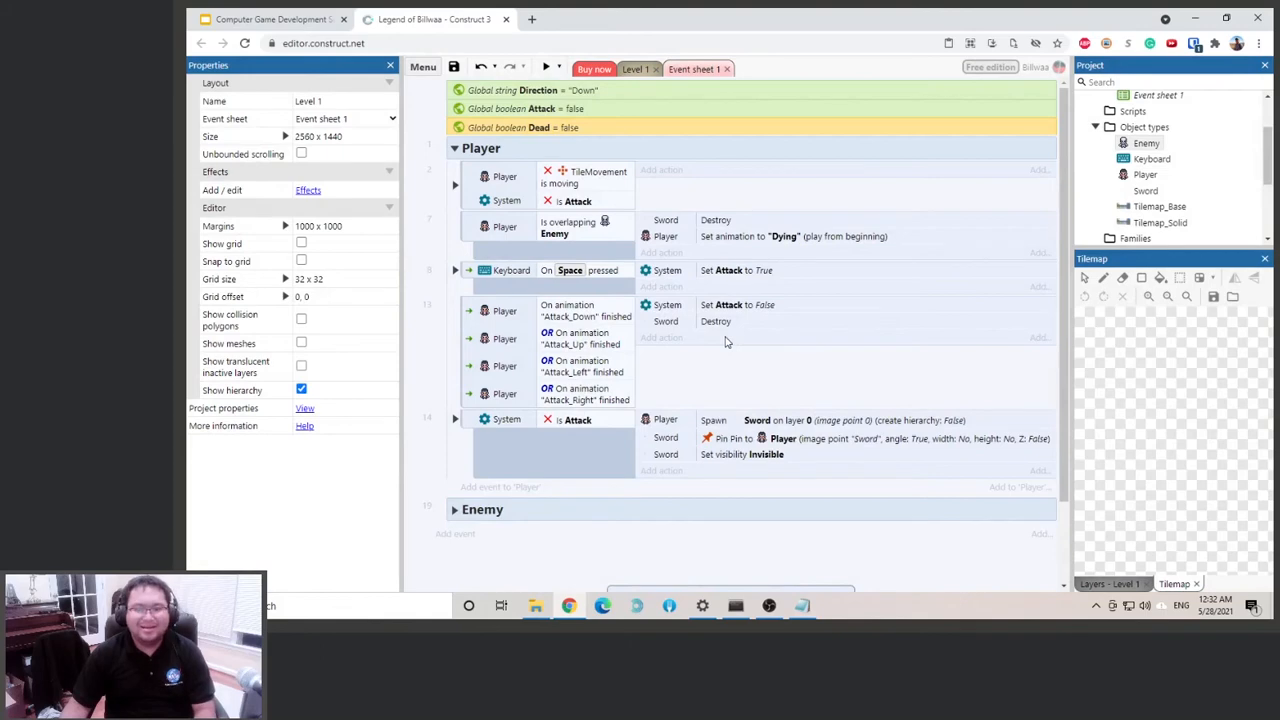
Add a System action setting the boolean Dead to True in the Enemy overlap event, and place it before the "Dying" animation action.
{"action": "left_click", "coordinate": [671, 253]}
{"action": "double_click", "coordinate": [700, 236]}
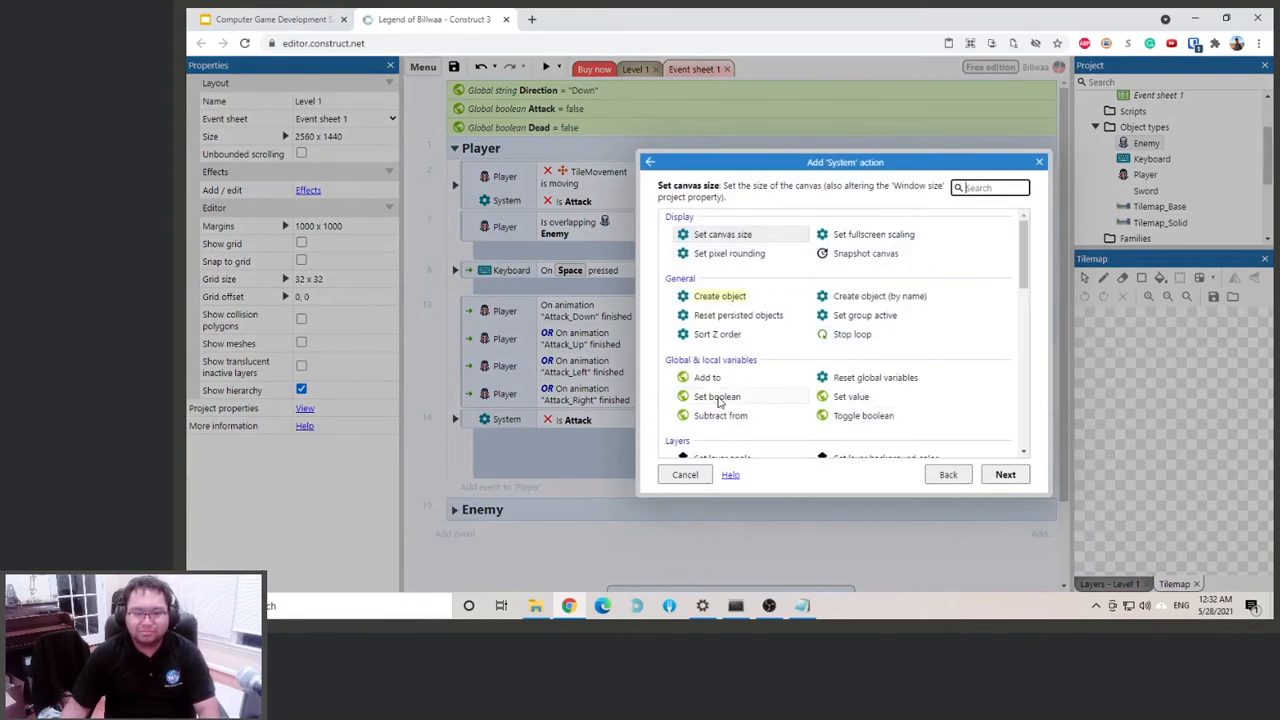
{"action": "double_click", "coordinate": [722, 398]}
{"action": "left_click", "coordinate": [866, 287]}
{"action": "left_click", "coordinate": [808, 309]}
{"action": "left_click", "coordinate": [966, 406]}
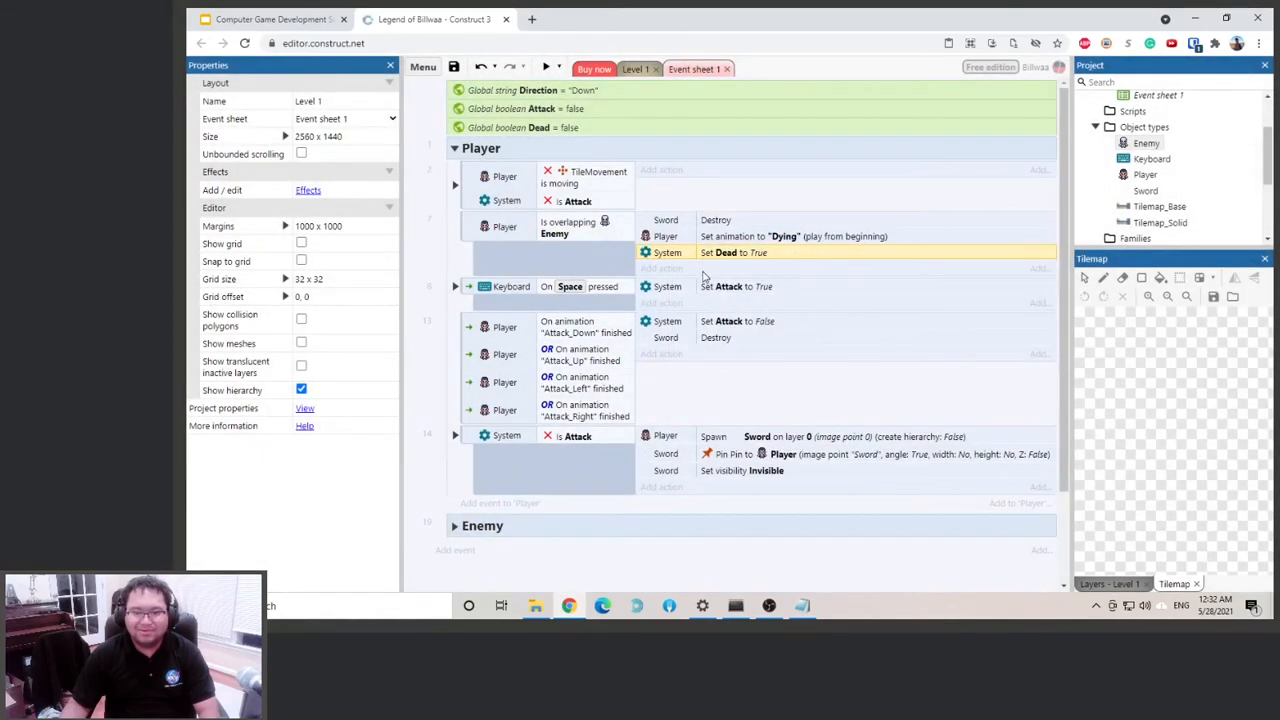
{"action": "left_click_drag", "start_coordinate": [707, 257], "coordinate": [703, 246]}
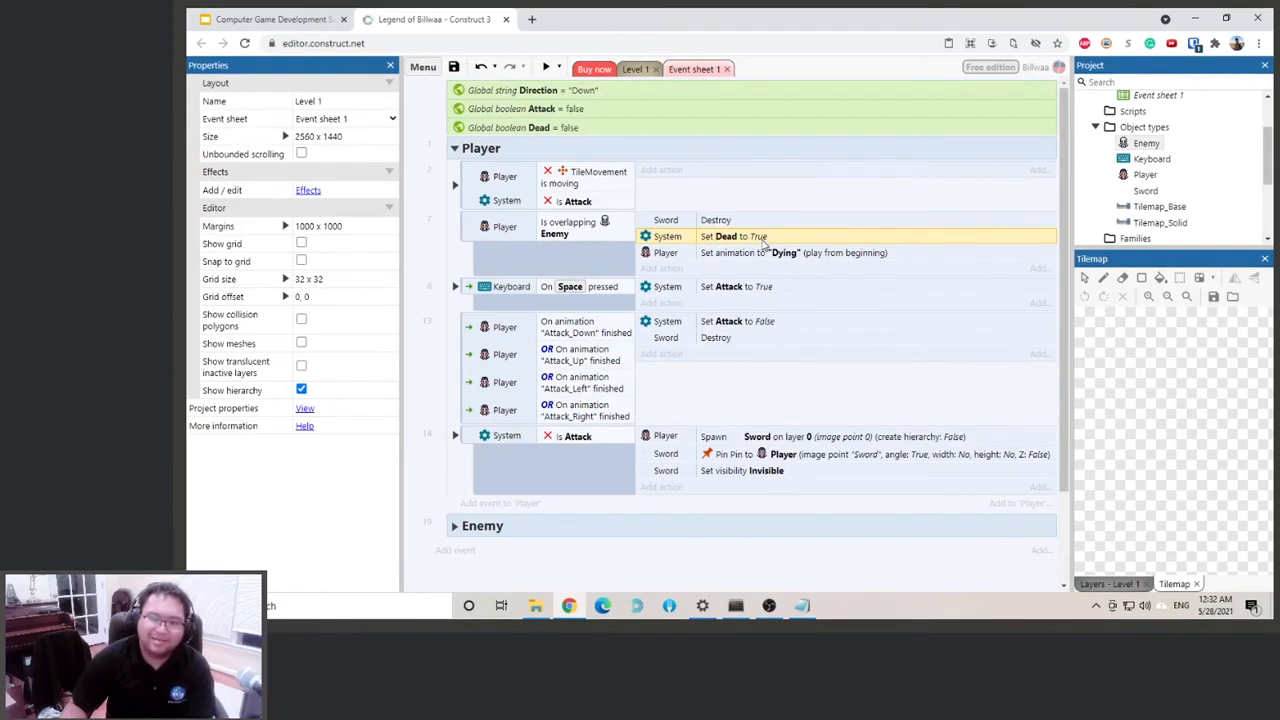
Expand the idle animation sub-events of the event where the Player is not moving and not attacking.
{"action": "left_click", "coordinate": [454, 186]}
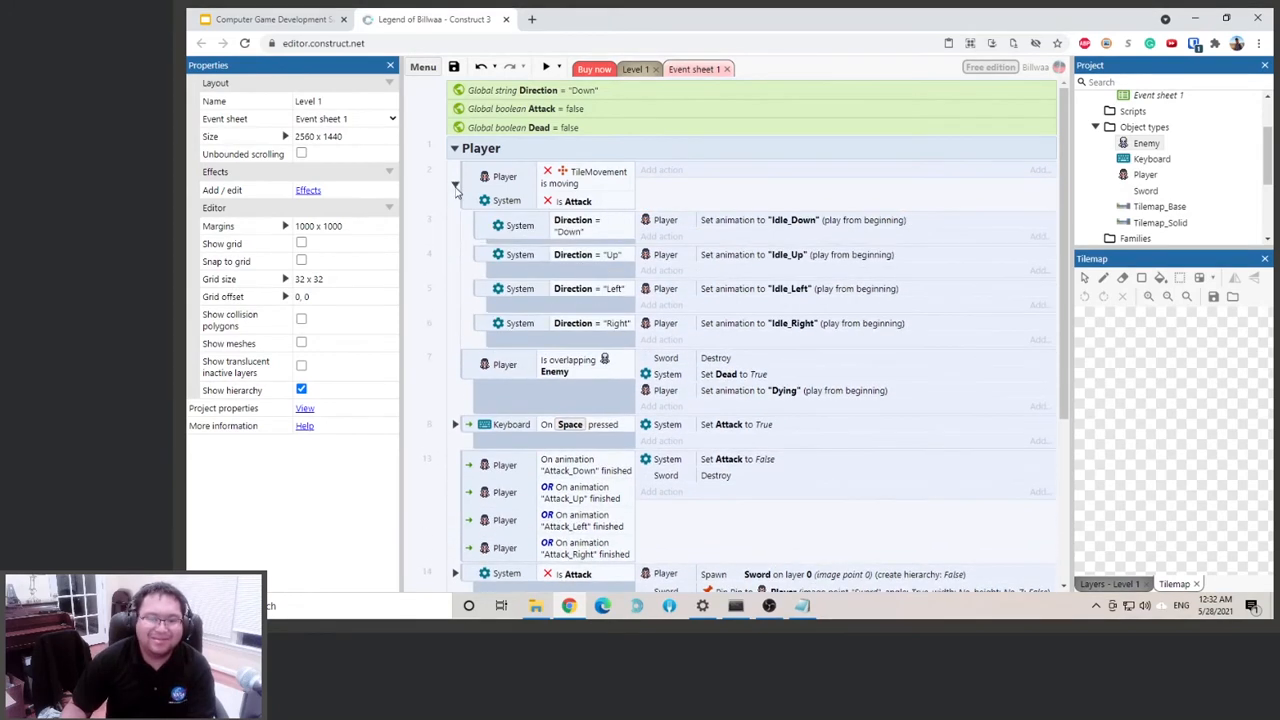
{"action": "left_click", "coordinate": [454, 186]}
{"action": "left_click", "coordinate": [454, 186]}
{"action": "left_click", "coordinate": [454, 186]}
{"action": "left_click", "coordinate": [454, 186]}
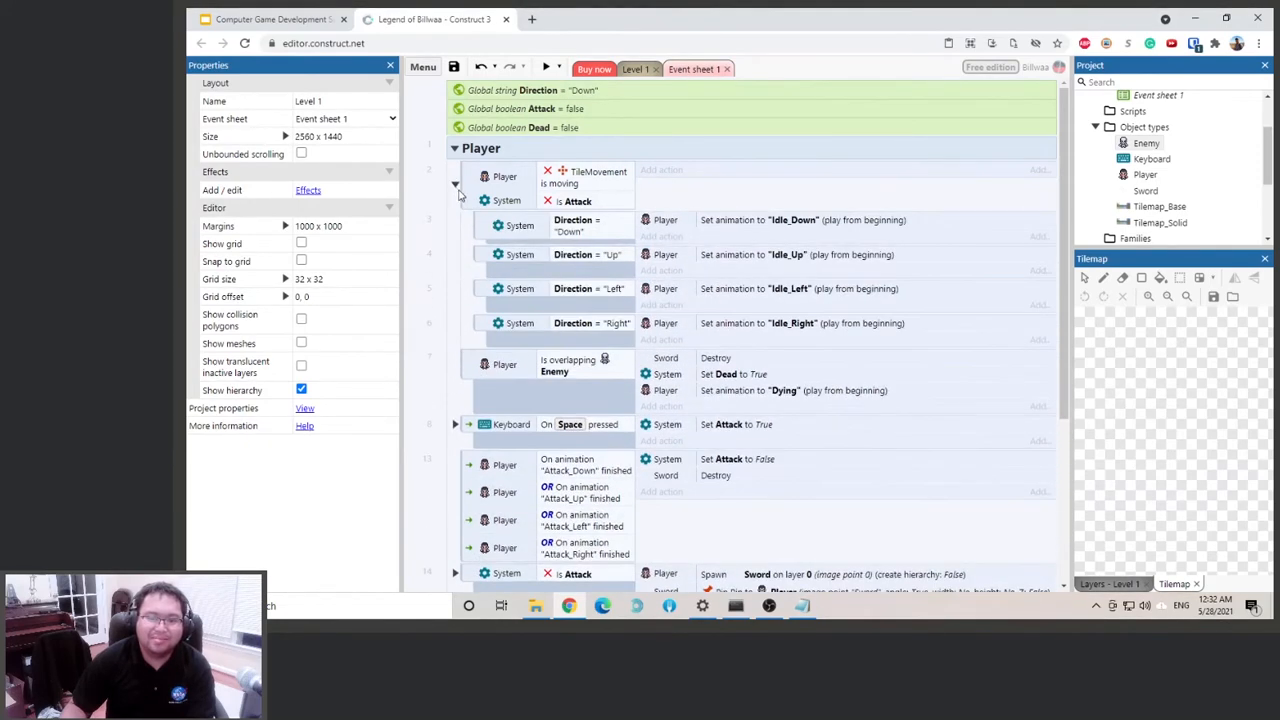
{"action": "left_click", "coordinate": [466, 201]}
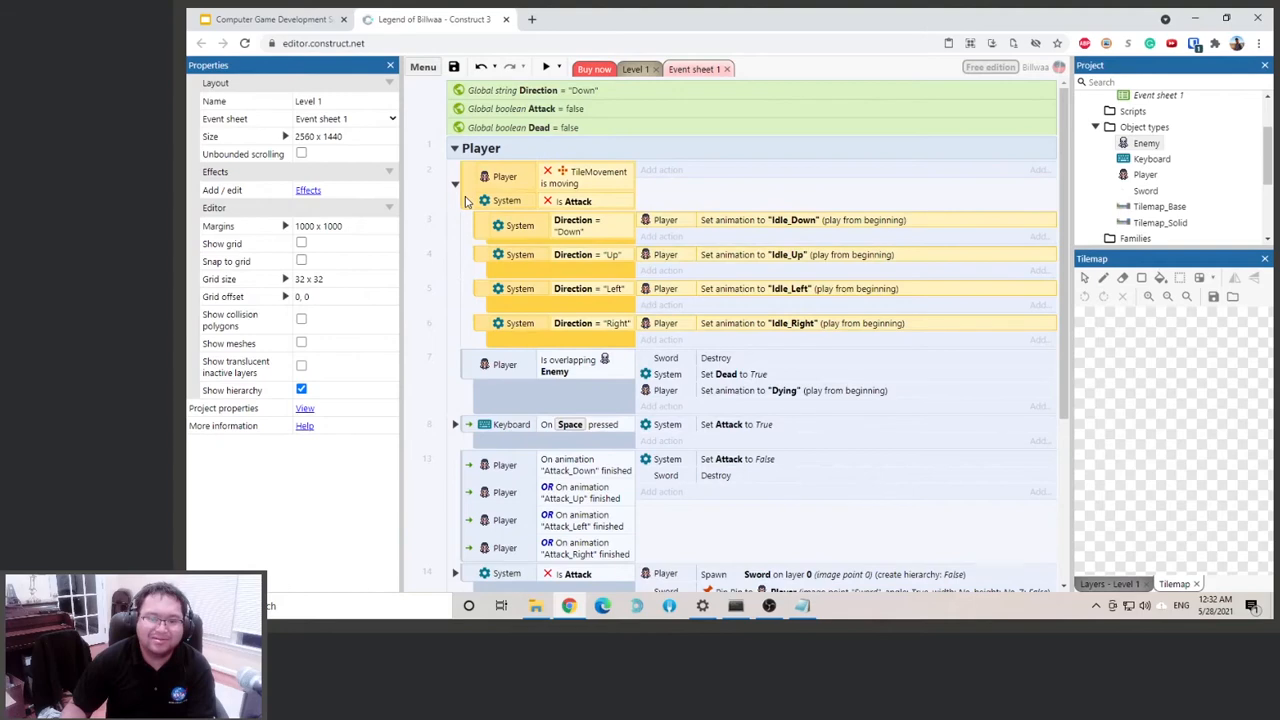
{"action": "right_click", "coordinate": [466, 201]}
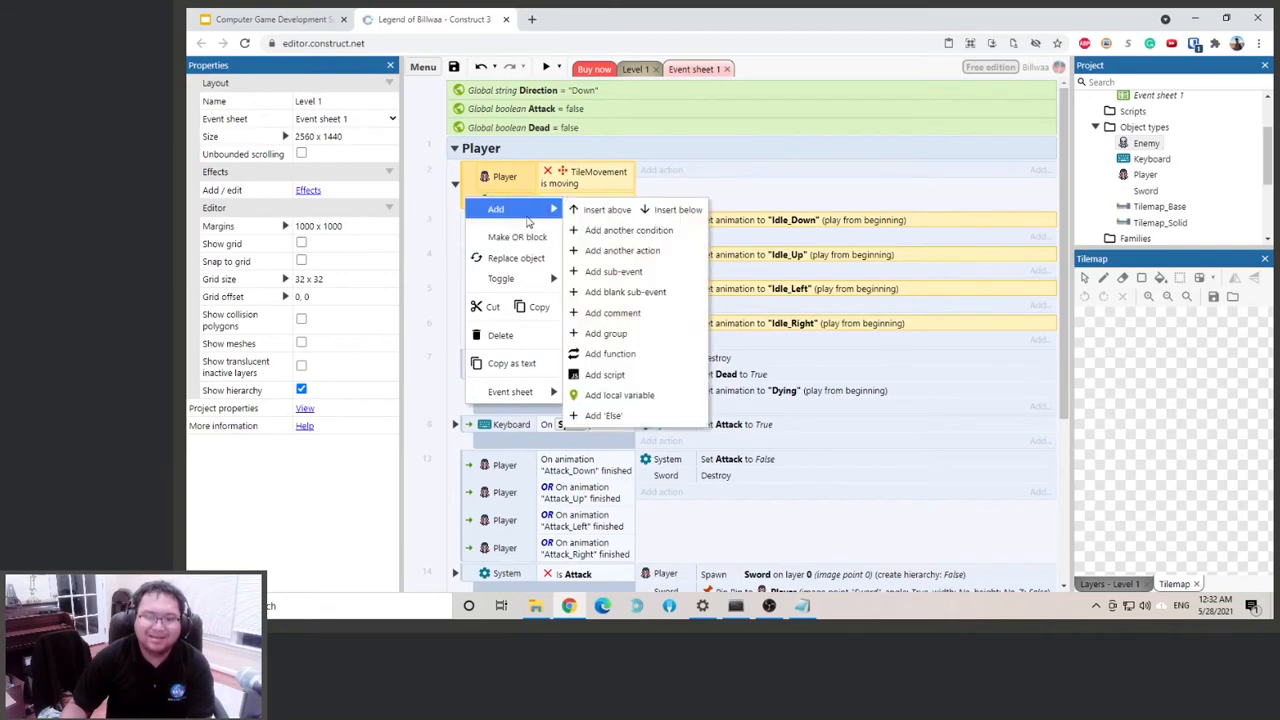
{"action": "left_click", "coordinate": [612, 232]}
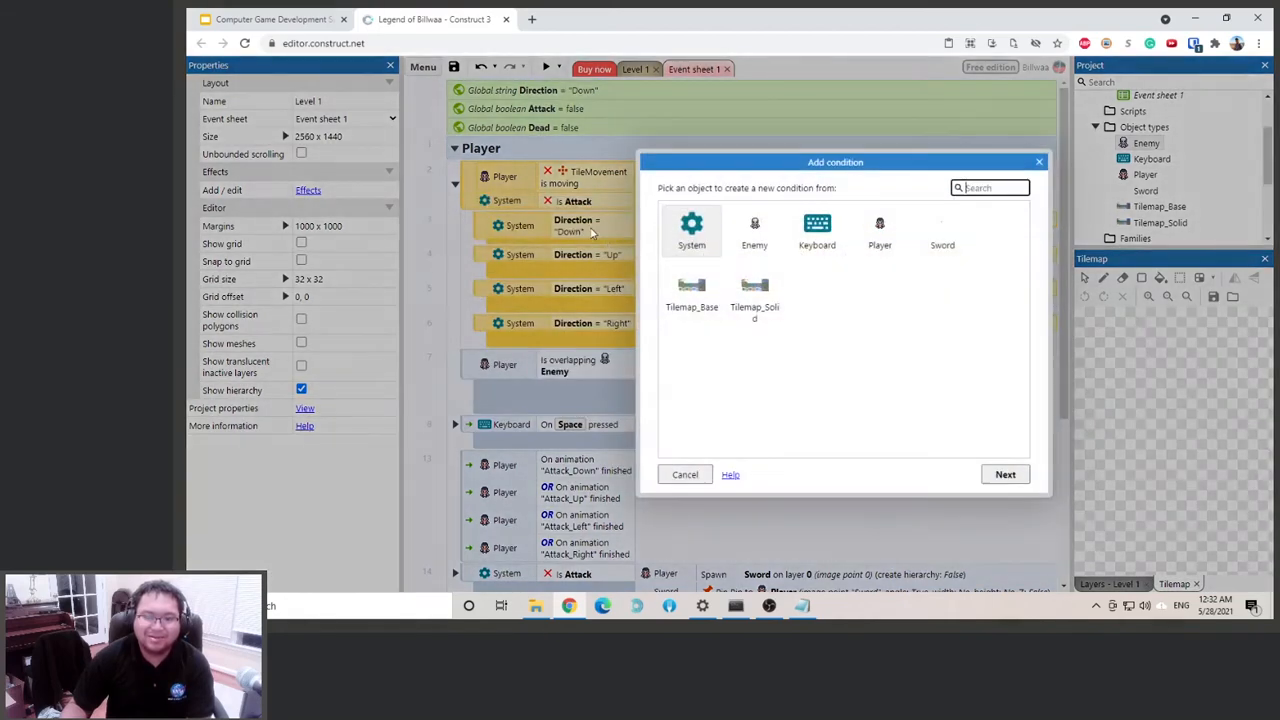
{"action": "left_click", "coordinate": [685, 476]}
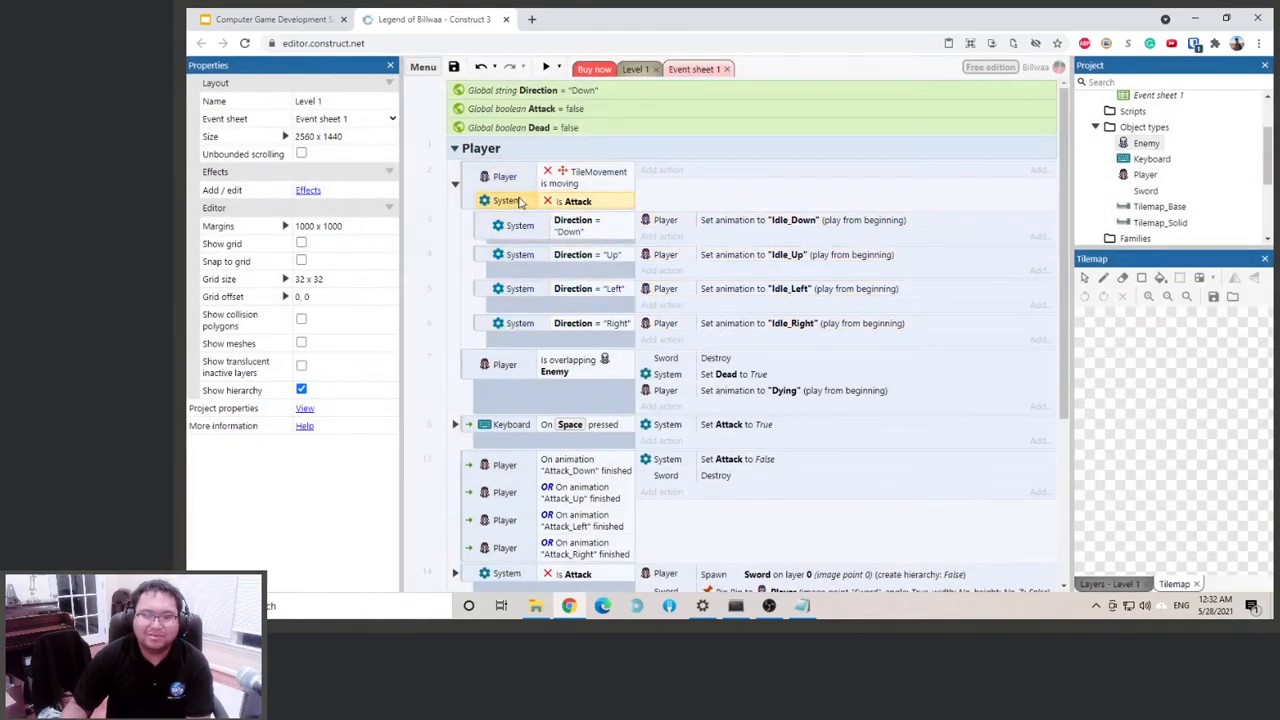
Add an inverted System "Is boolean set" condition for Dead to the event where the Player is not moving and not attacking.
{"action": "right_click", "coordinate": [481, 182]}
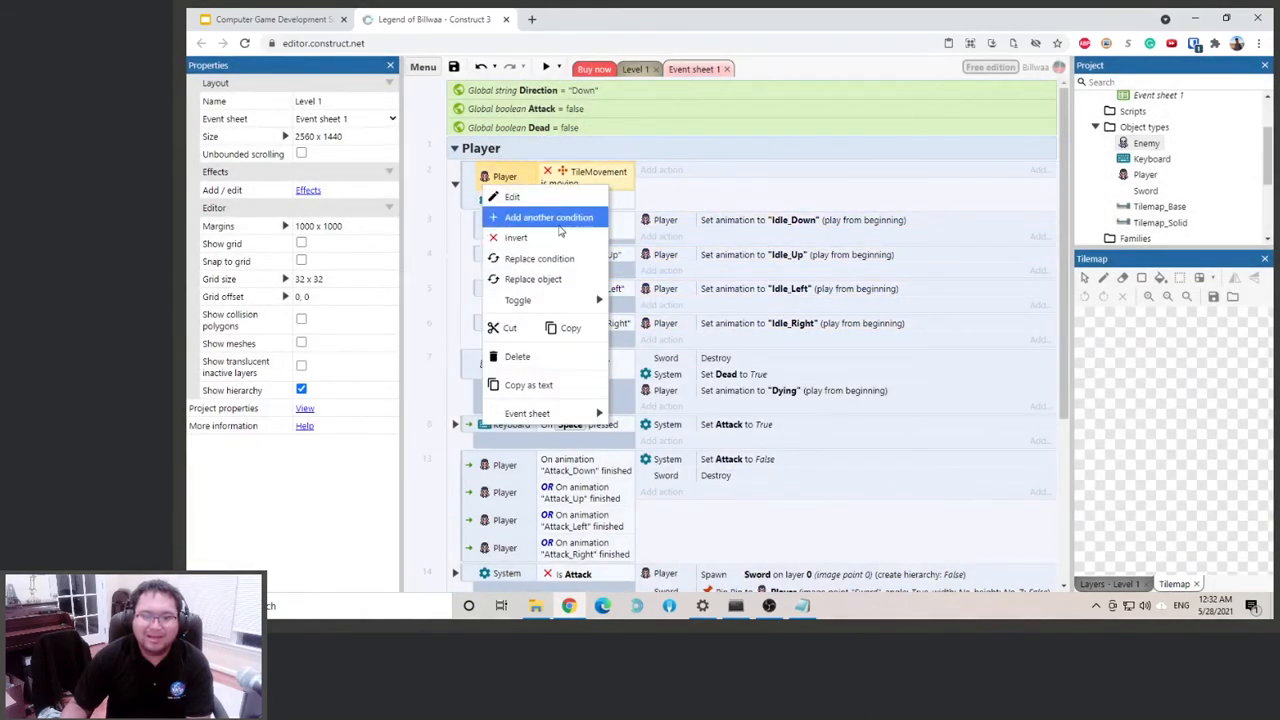
{"action": "left_click", "coordinate": [558, 221]}
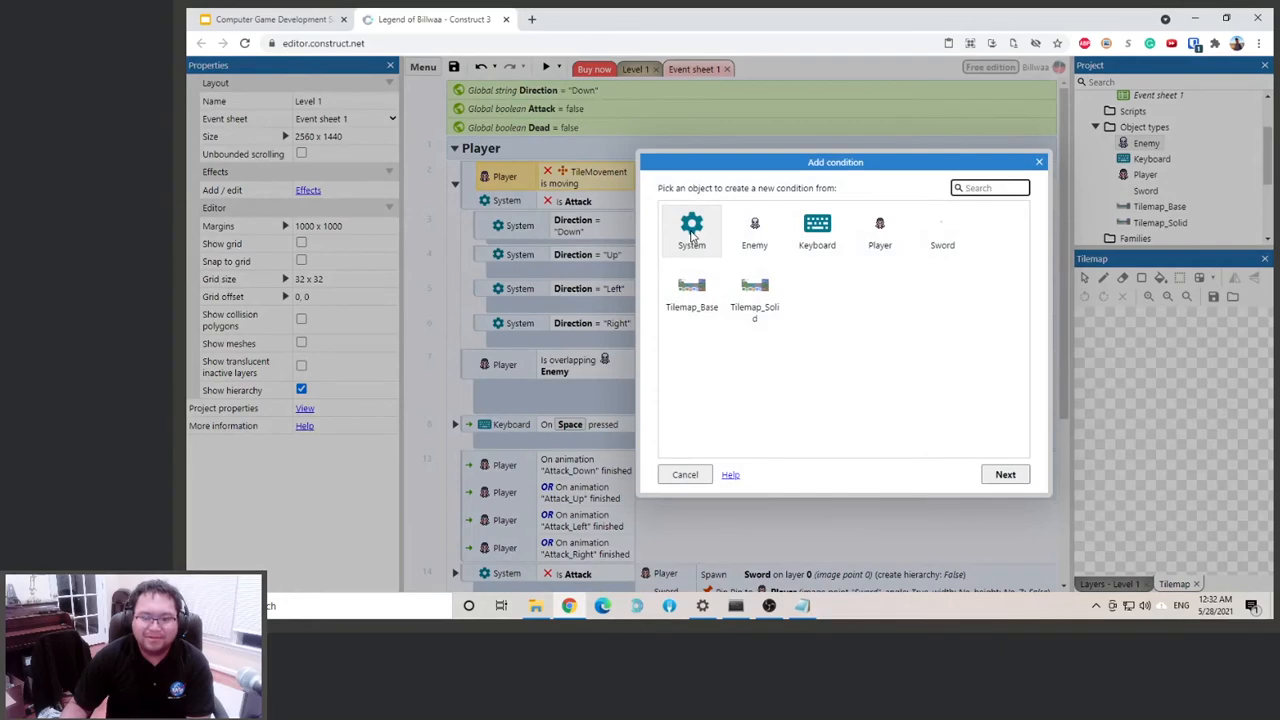
{"action": "double_click", "coordinate": [691, 232]}
{"action": "left_click", "coordinate": [840, 422]}
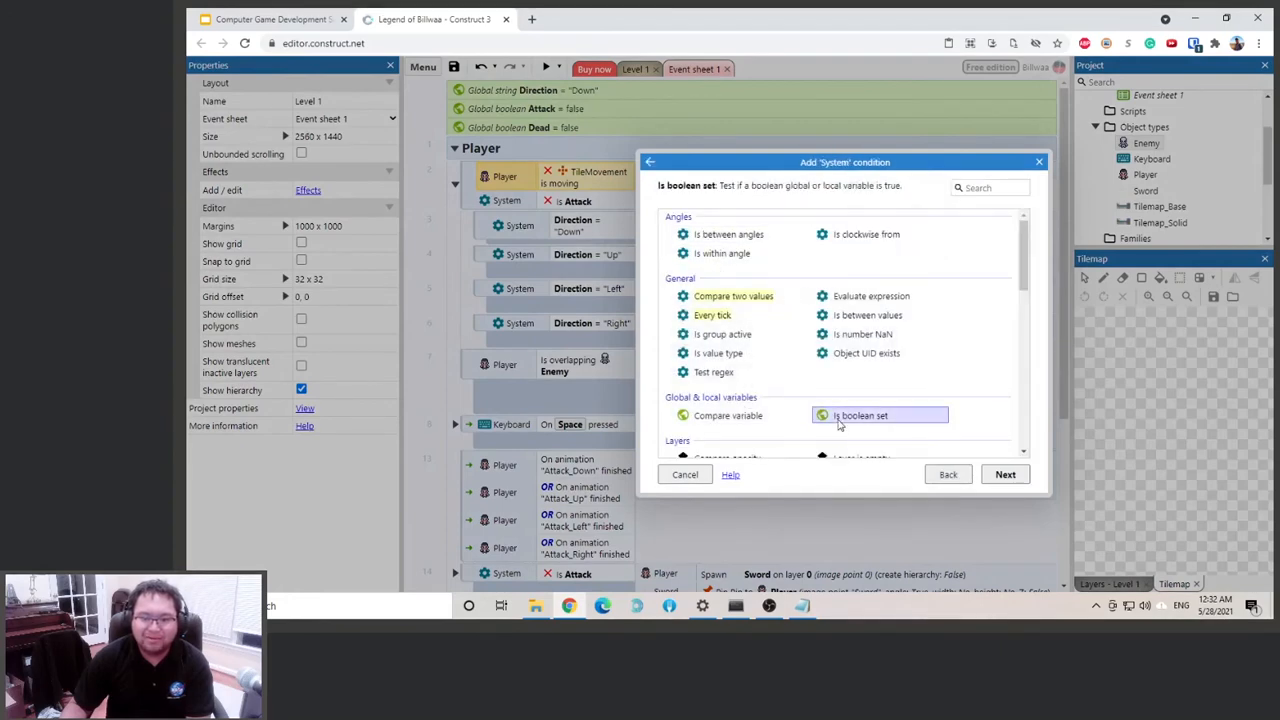
{"action": "double_click", "coordinate": [840, 422]}
{"action": "left_click", "coordinate": [790, 287]}
{"action": "left_click", "coordinate": [765, 310]}
{"action": "left_click", "coordinate": [967, 406]}
{"action": "right_click", "coordinate": [572, 203]}
{"action": "left_click", "coordinate": [592, 250]}
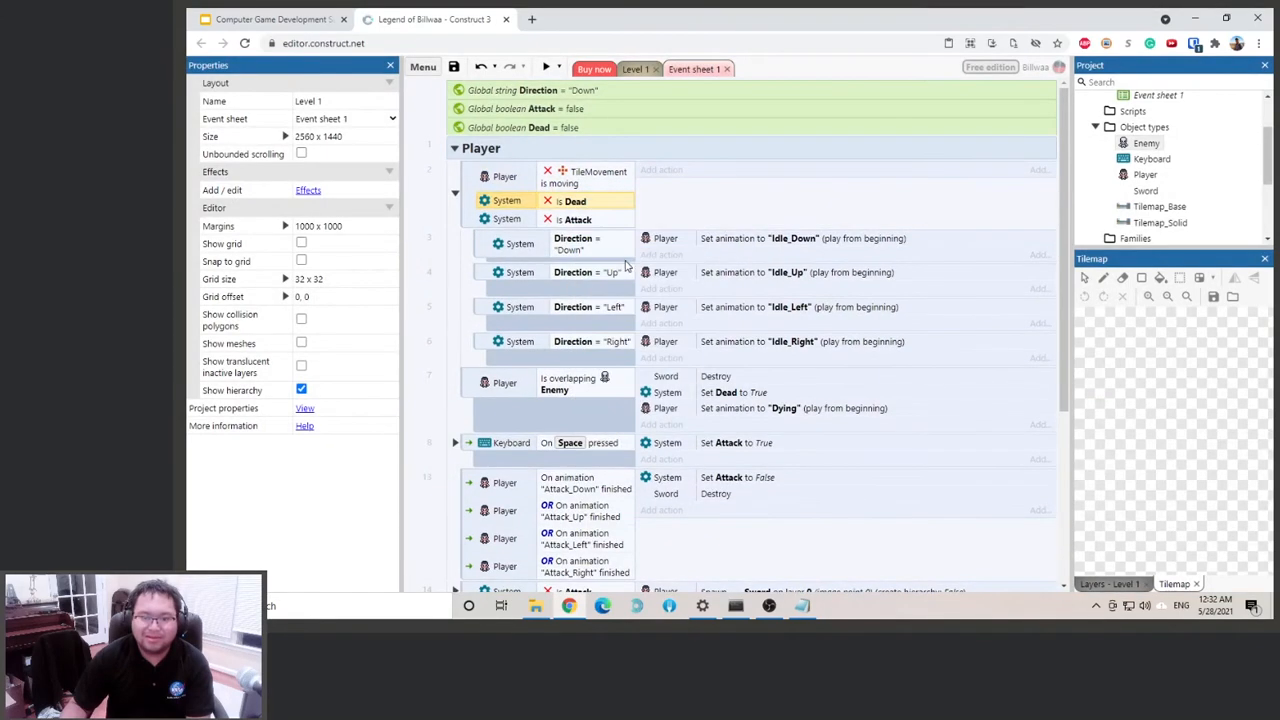
Preview the game and walk the Player up into the Enemy to test the death, closing the preview again.
{"action": "left_click", "coordinate": [544, 67]}
{"action": "key", "text": "Up"}
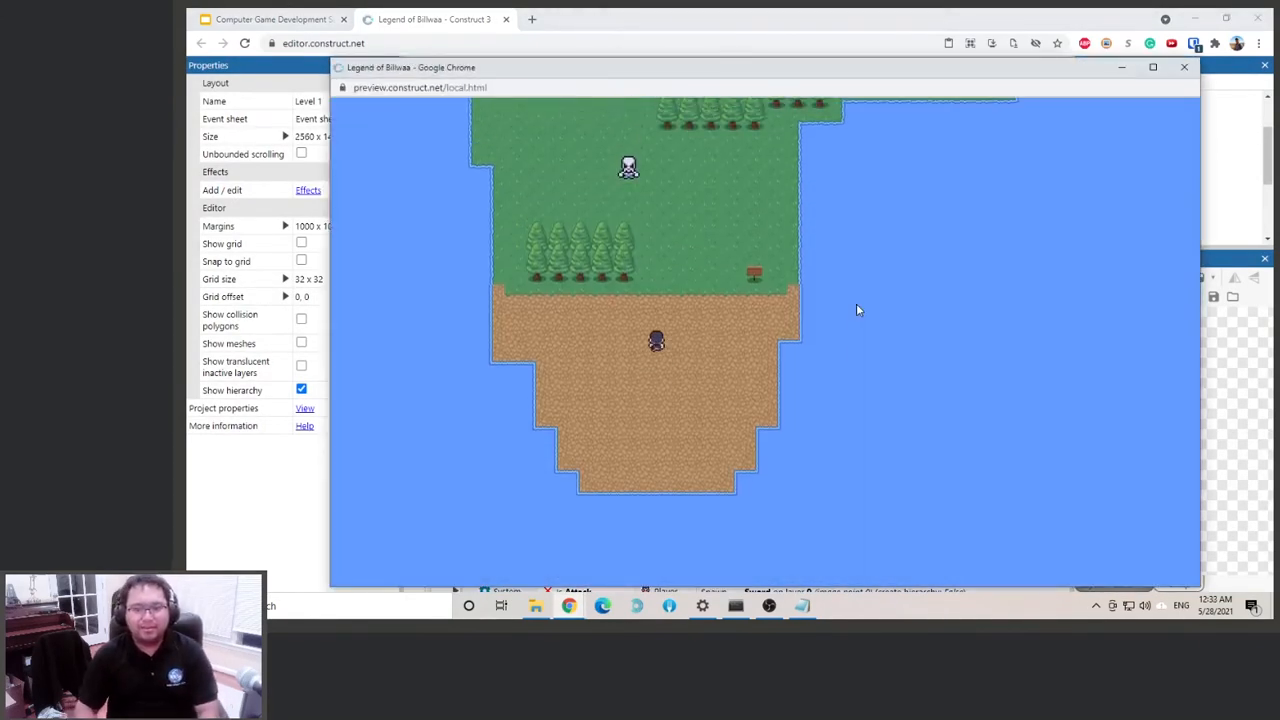
{"action": "key", "text": "Up"}
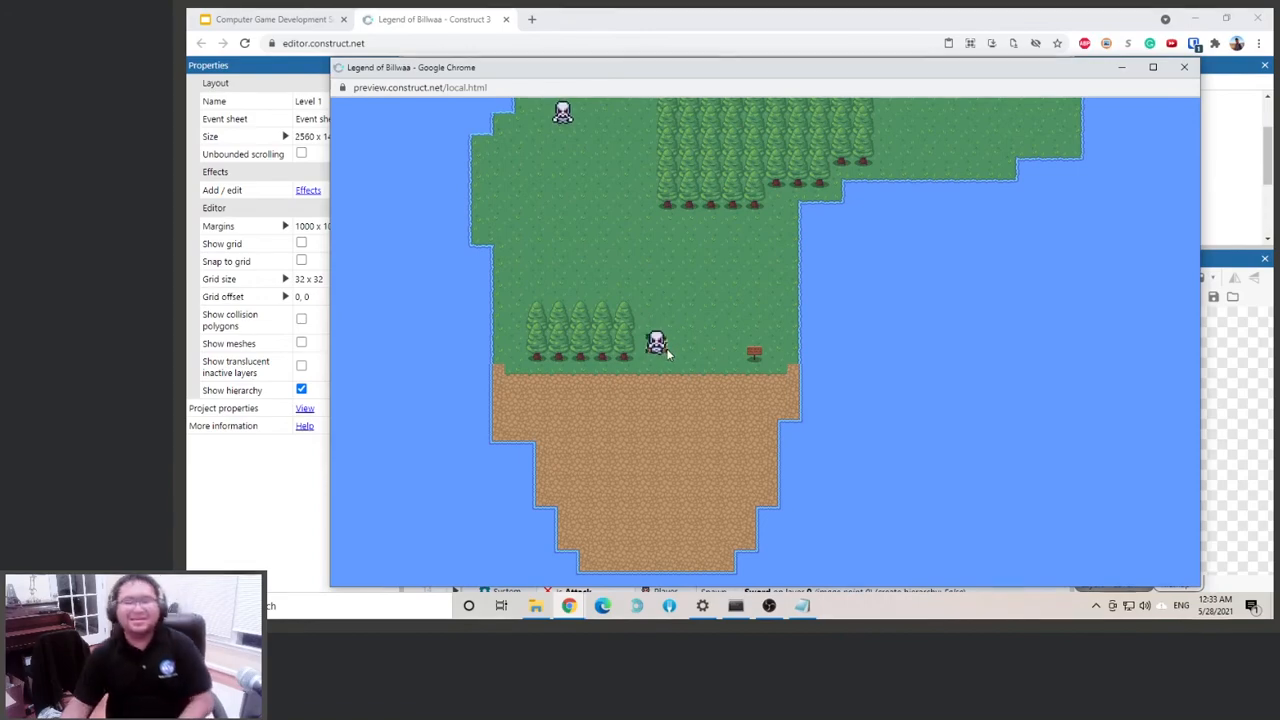
{"action": "left_click", "coordinate": [1184, 67]}
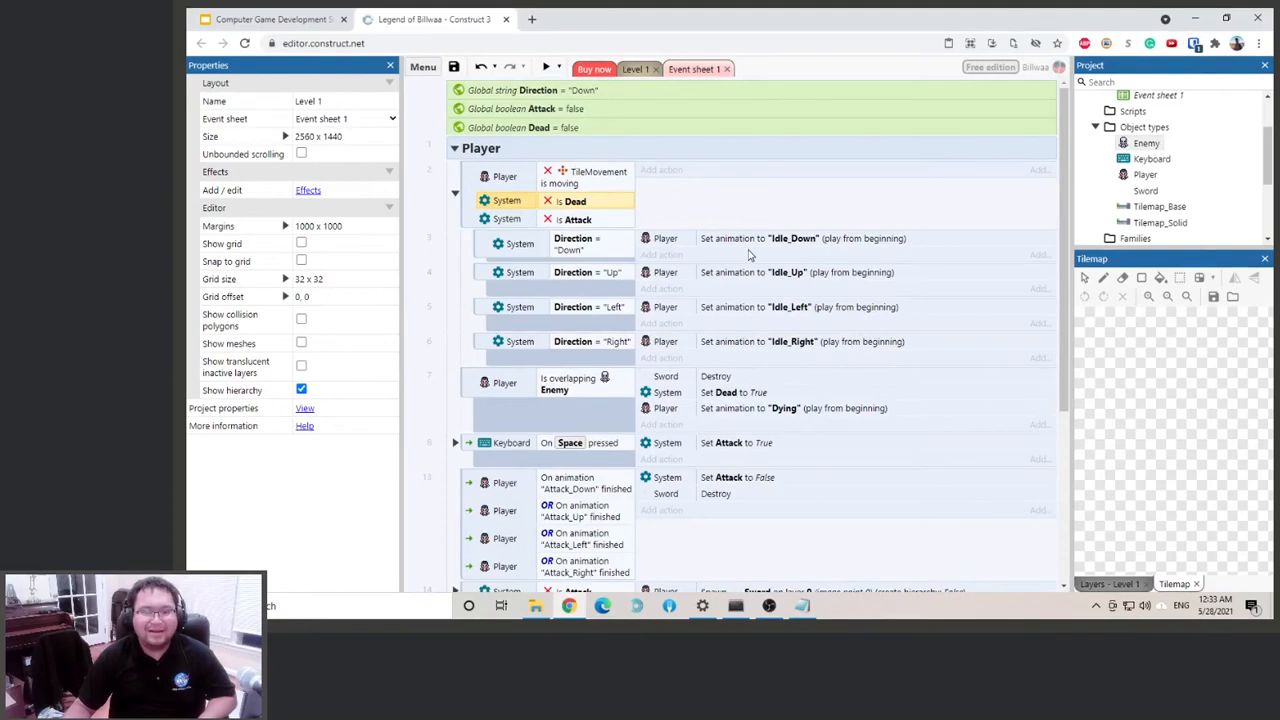
Examine the frames and properties of the Player's Dying animation, closing the animations editor again.
{"action": "double_click", "coordinate": [1145, 174]}
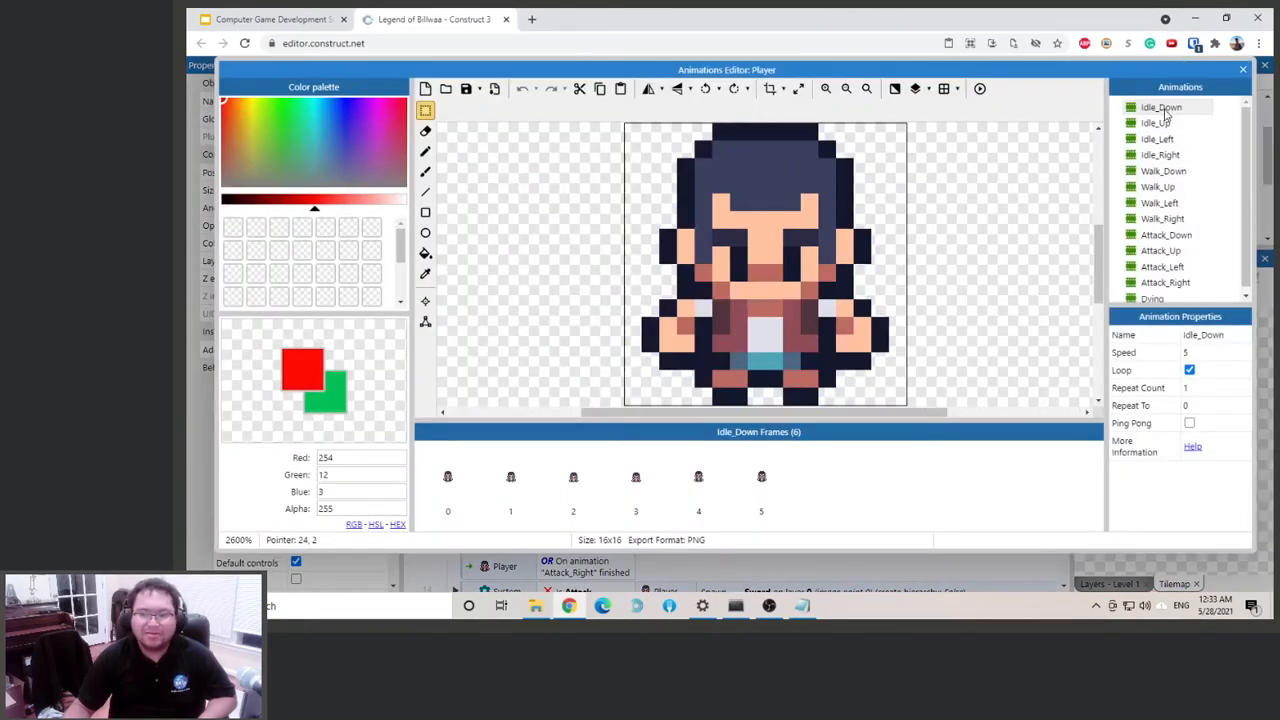
{"action": "scroll", "coordinate": [1162, 200], "scroll_direction": "down", "scroll_amount": 1}
{"action": "left_click", "coordinate": [1152, 294]}
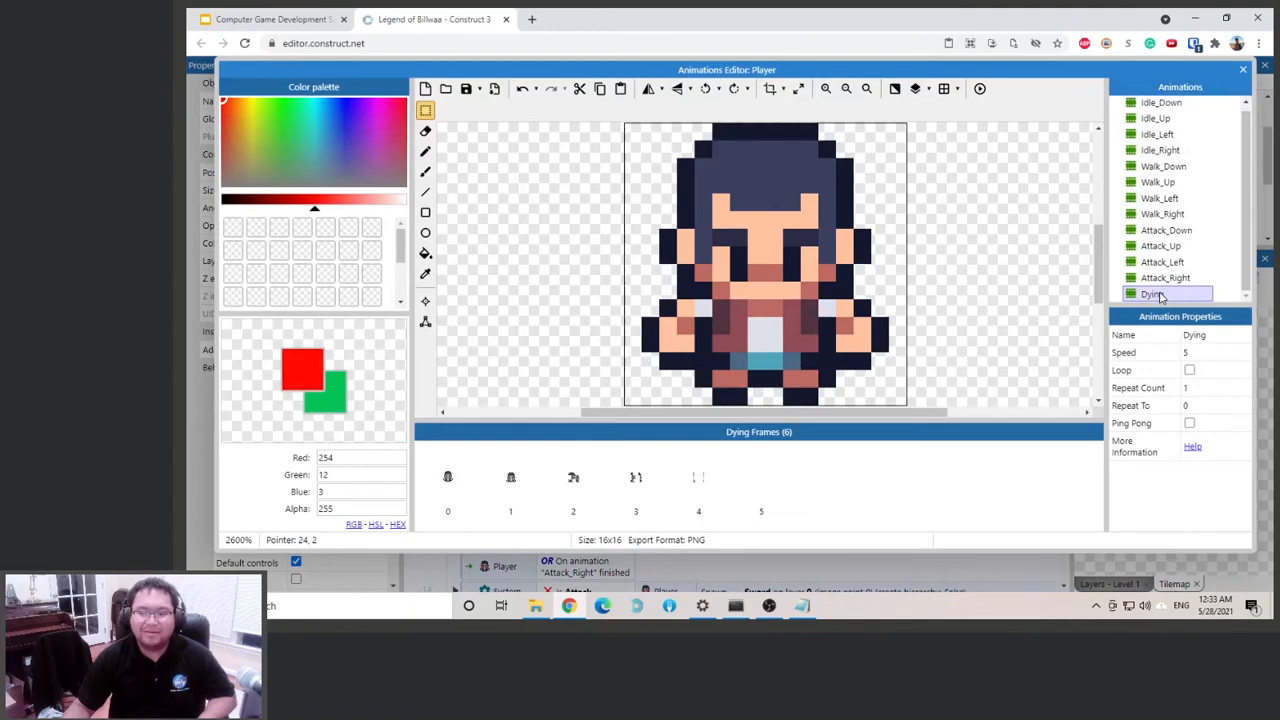
{"action": "left_click", "coordinate": [1243, 69]}
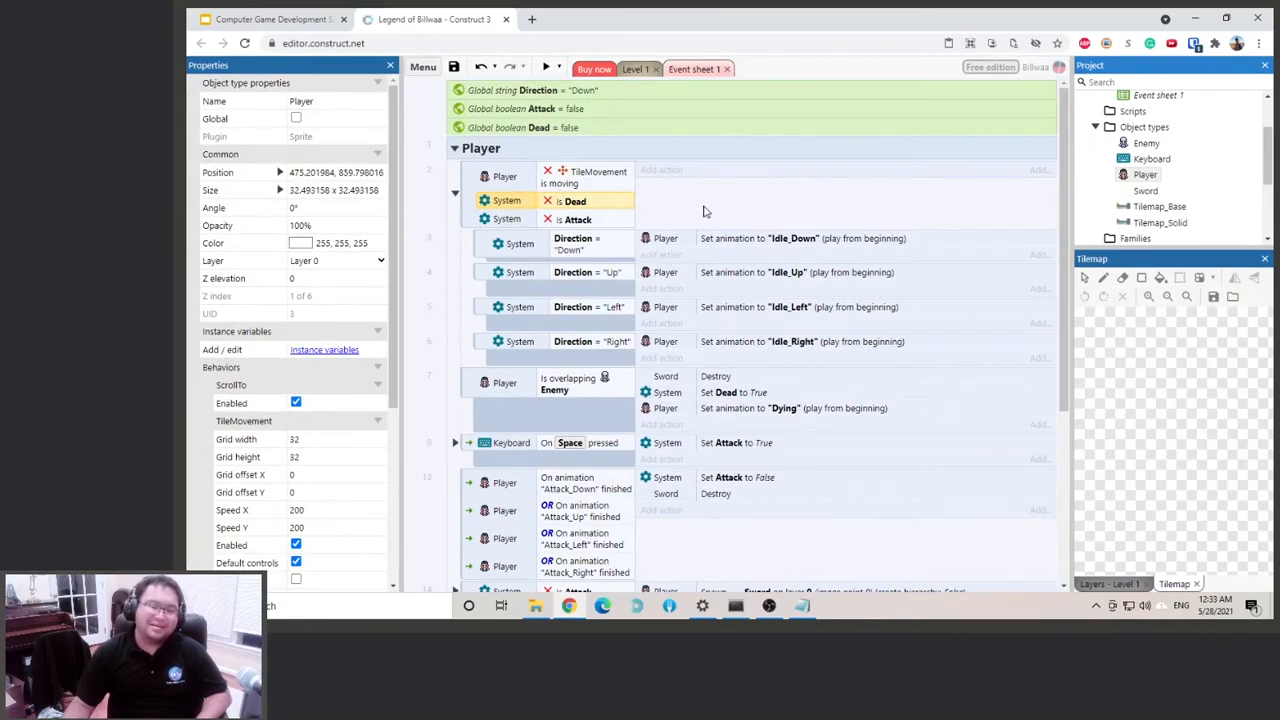
Add an inverted System "Is boolean set" condition for Dead to the event where the Player overlaps the Enemy.
{"action": "left_click", "coordinate": [567, 415]}
{"action": "right_click", "coordinate": [567, 414]}
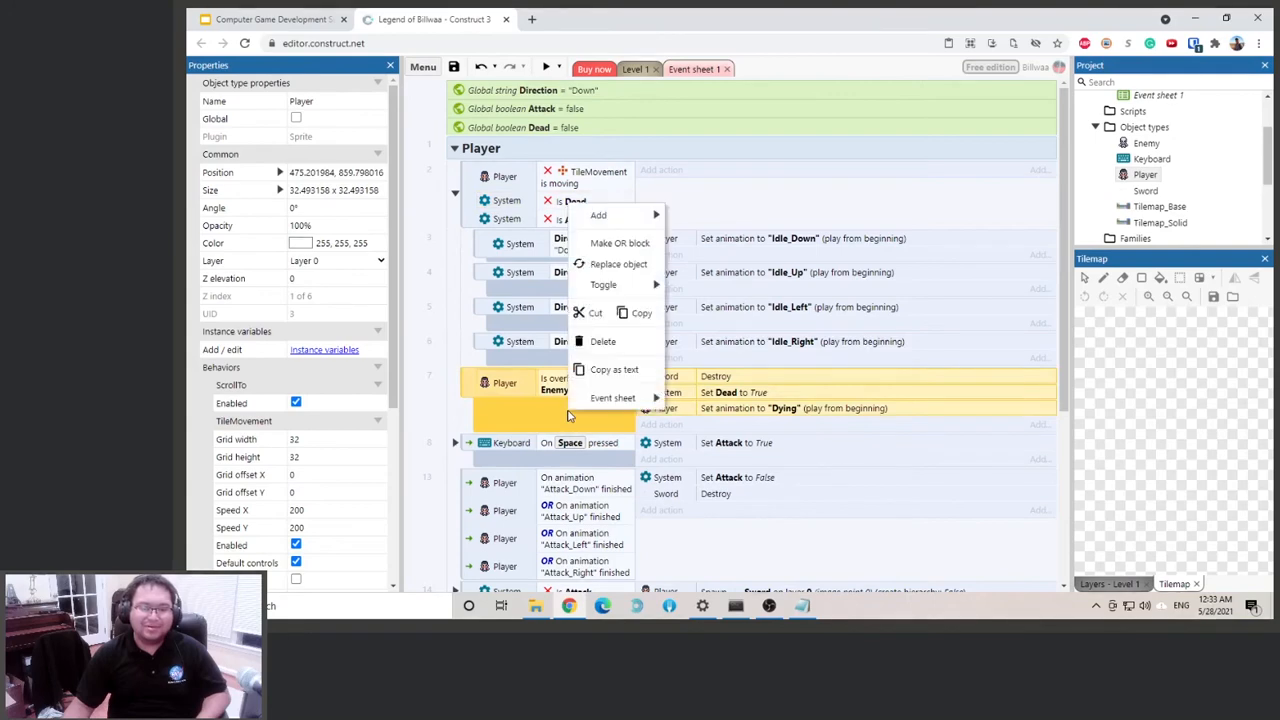
{"action": "mouse_move", "coordinate": [628, 218]}
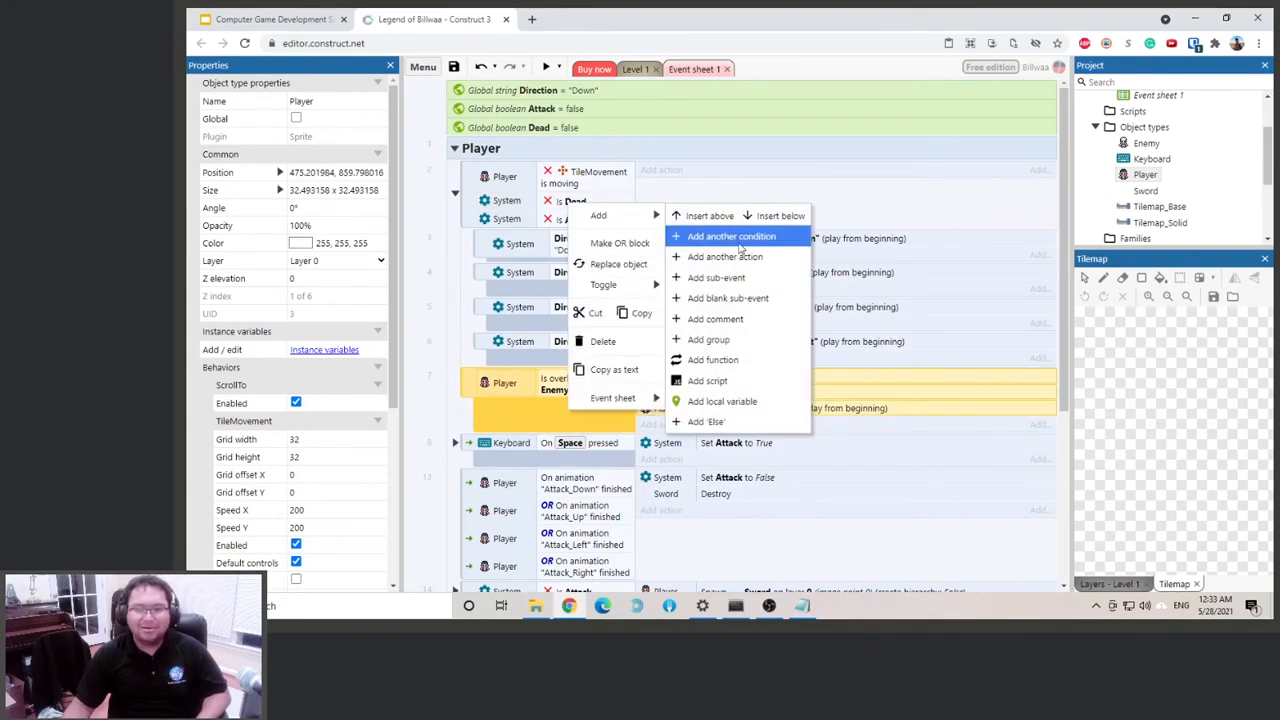
{"action": "left_click", "coordinate": [752, 238]}
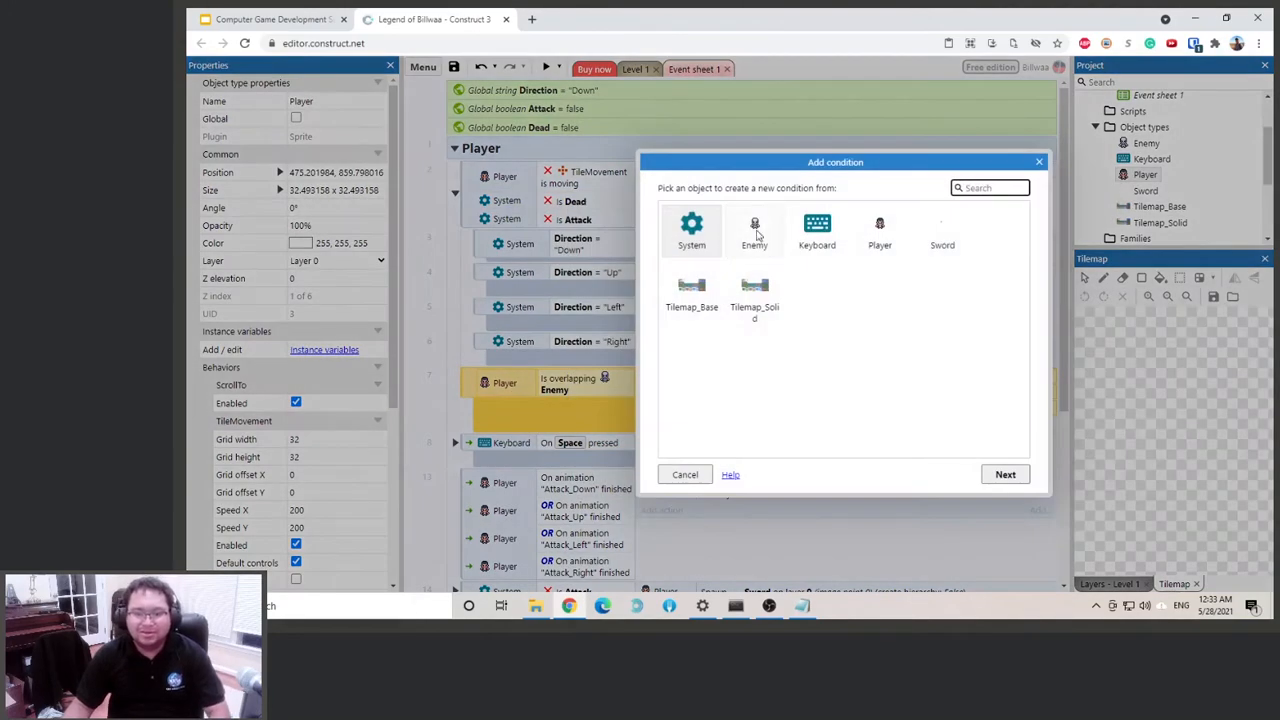
{"action": "double_click", "coordinate": [694, 246]}
{"action": "double_click", "coordinate": [855, 417]}
{"action": "left_click", "coordinate": [752, 284]}
{"action": "left_click", "coordinate": [752, 308]}
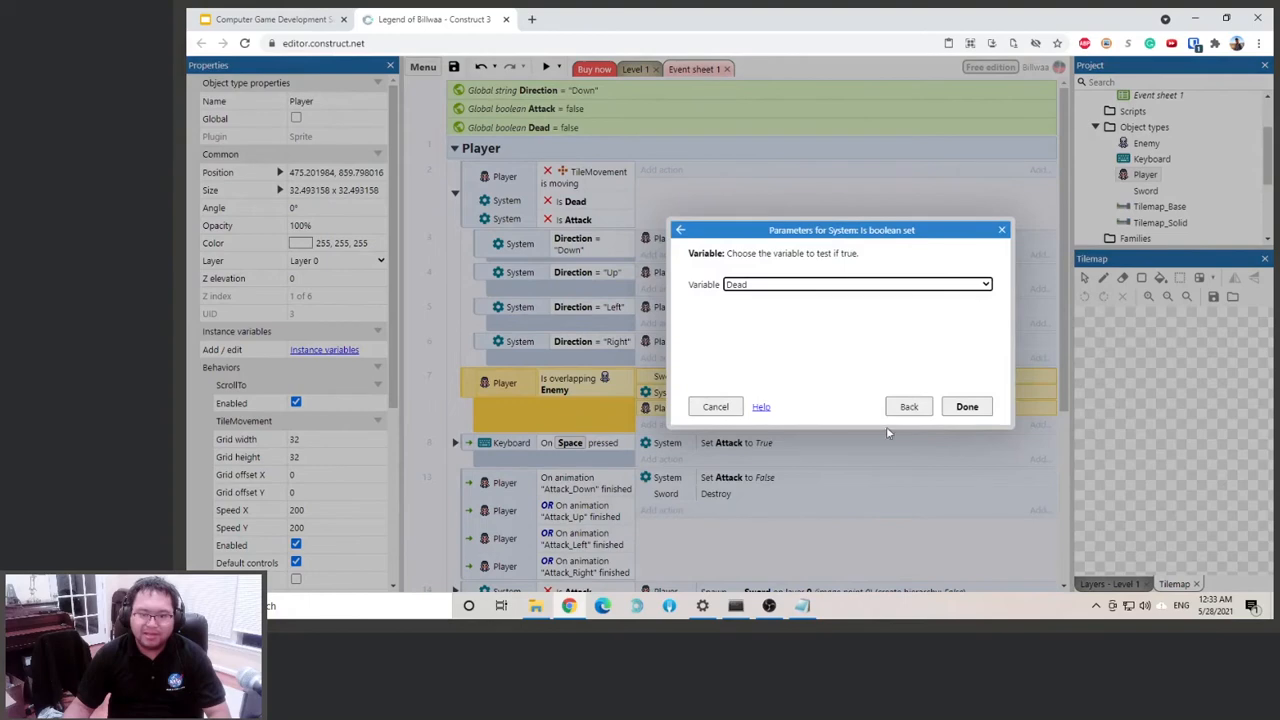
{"action": "left_click", "coordinate": [966, 407]}
{"action": "right_click", "coordinate": [594, 413]}
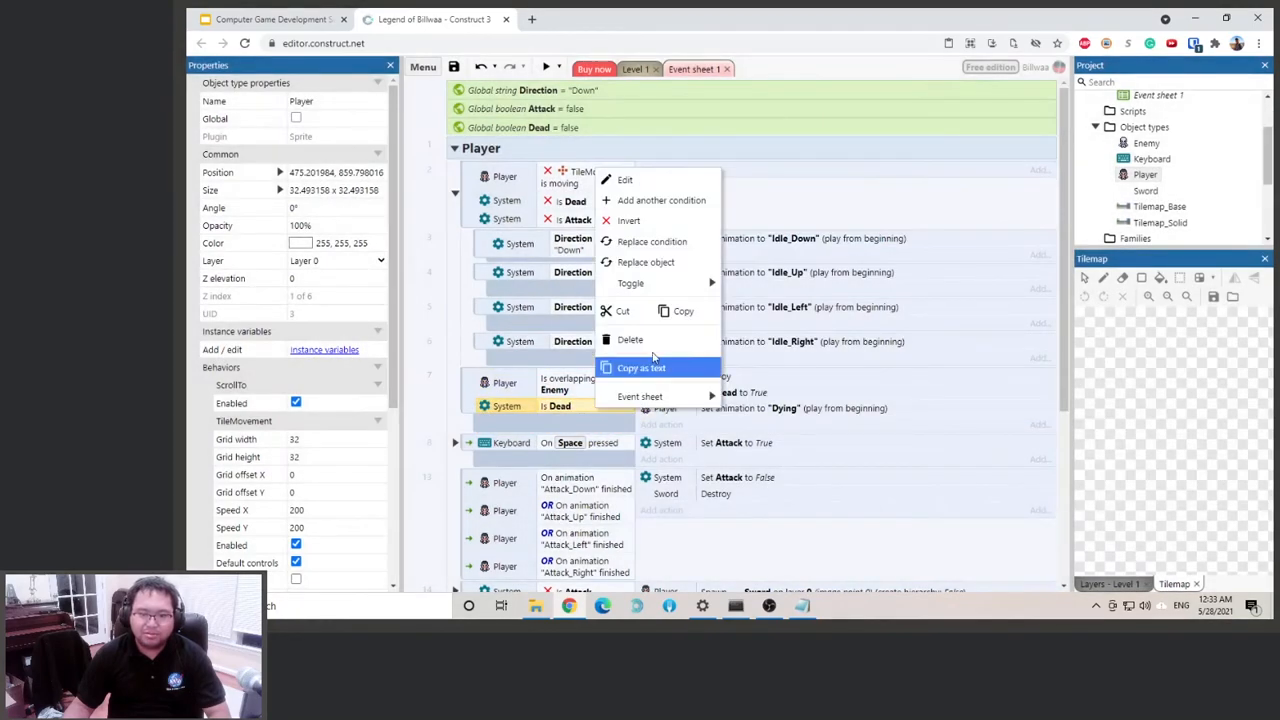
{"action": "left_click", "coordinate": [680, 218]}
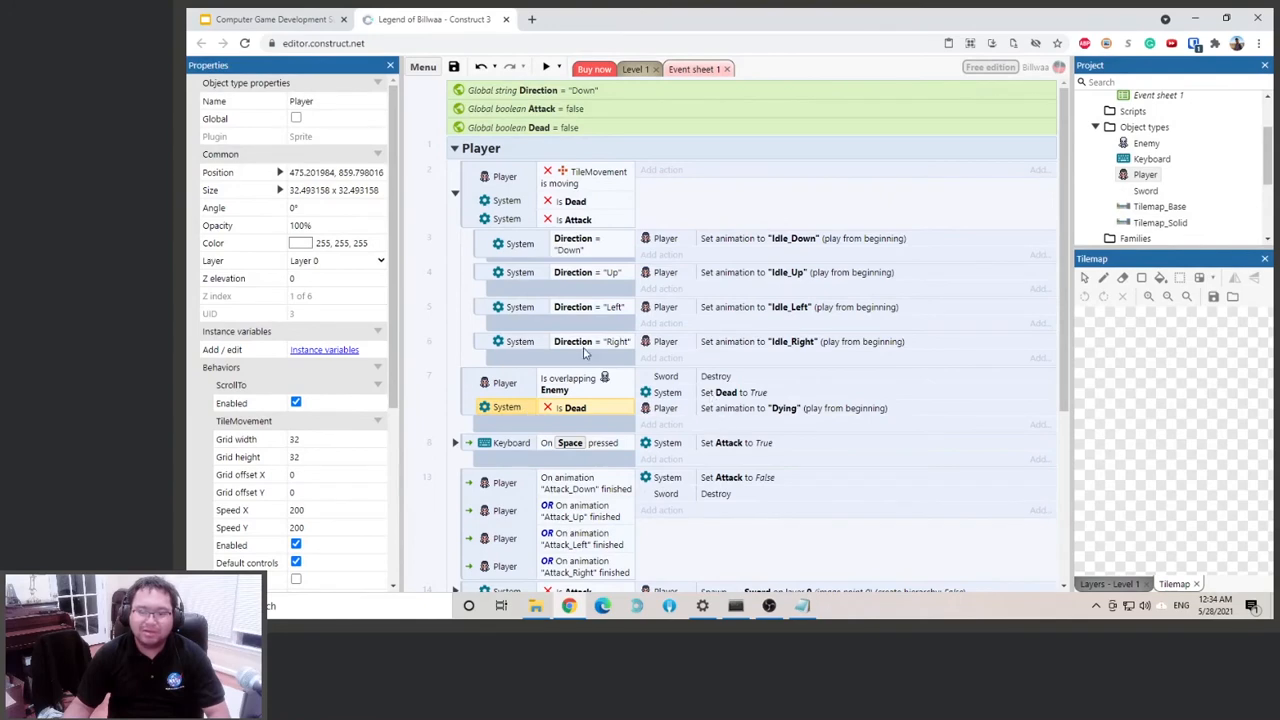
Preview the game twice, moving the Player toward the Enemy to check the Dying animation on contact, and close each preview.
{"action": "left_click", "coordinate": [545, 66]}
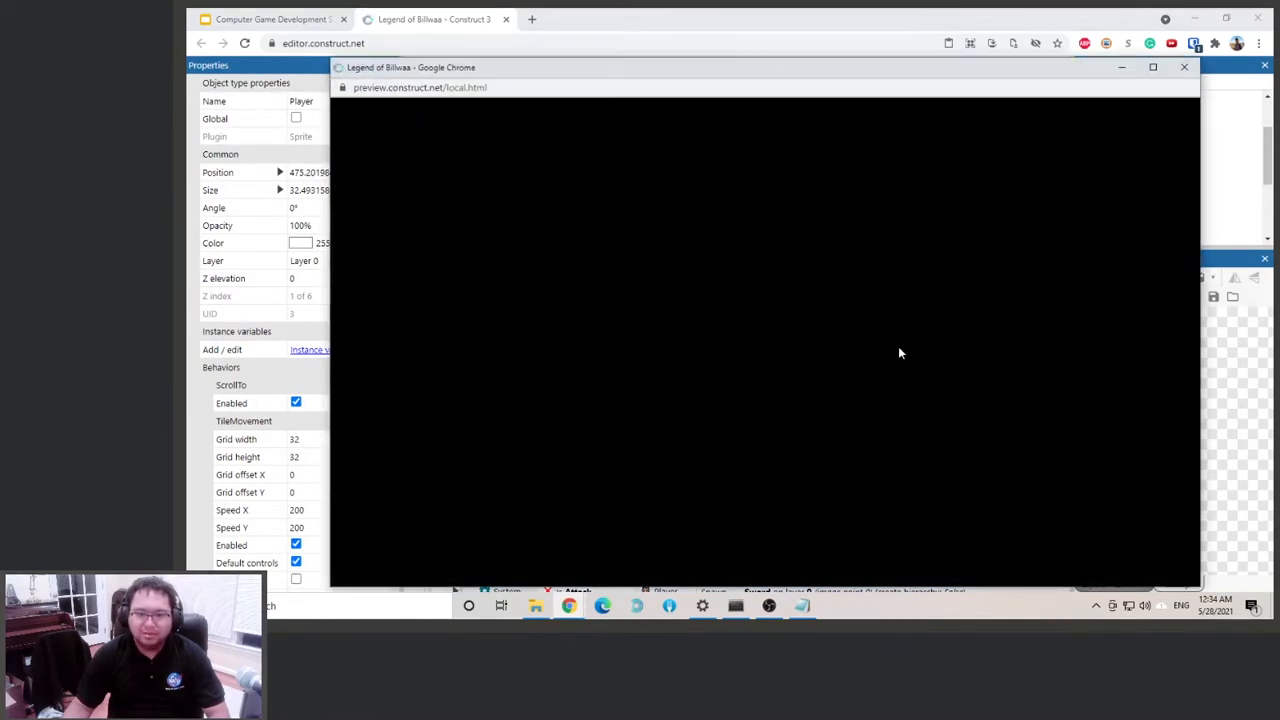
{"action": "key", "text": "Up"}
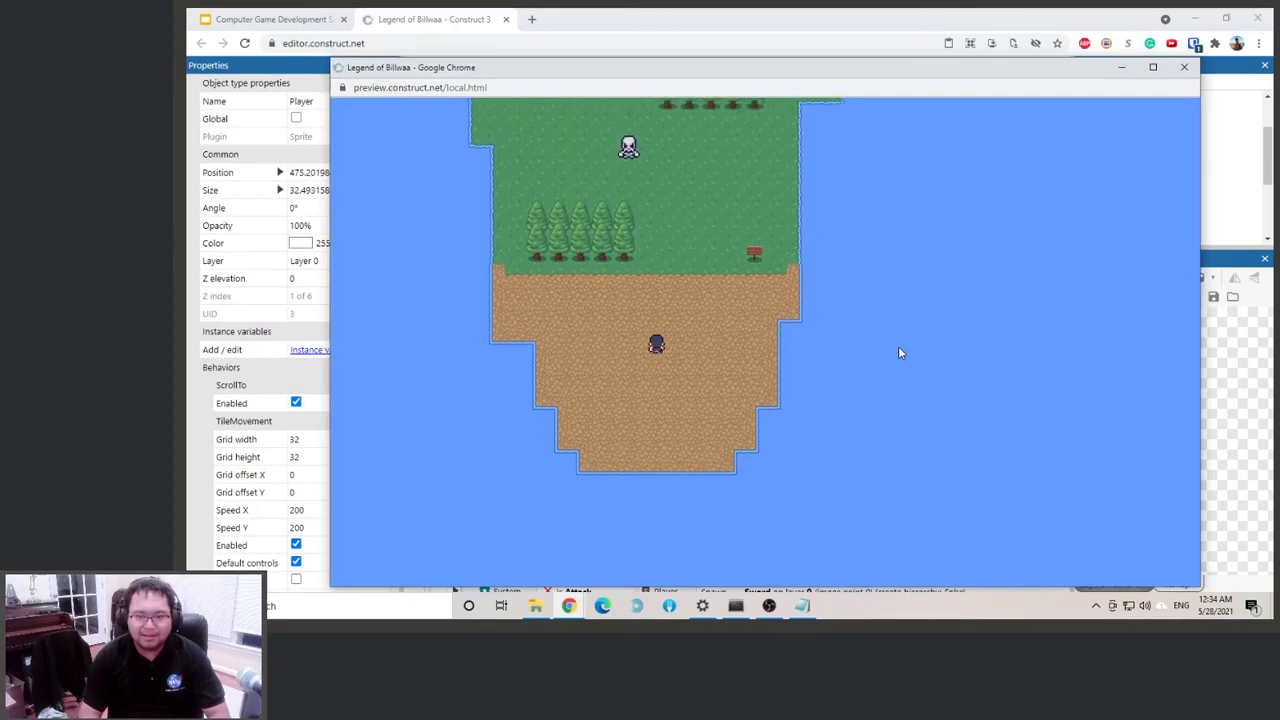
{"action": "key", "text": "Up"}
{"action": "key", "text": "Up"}
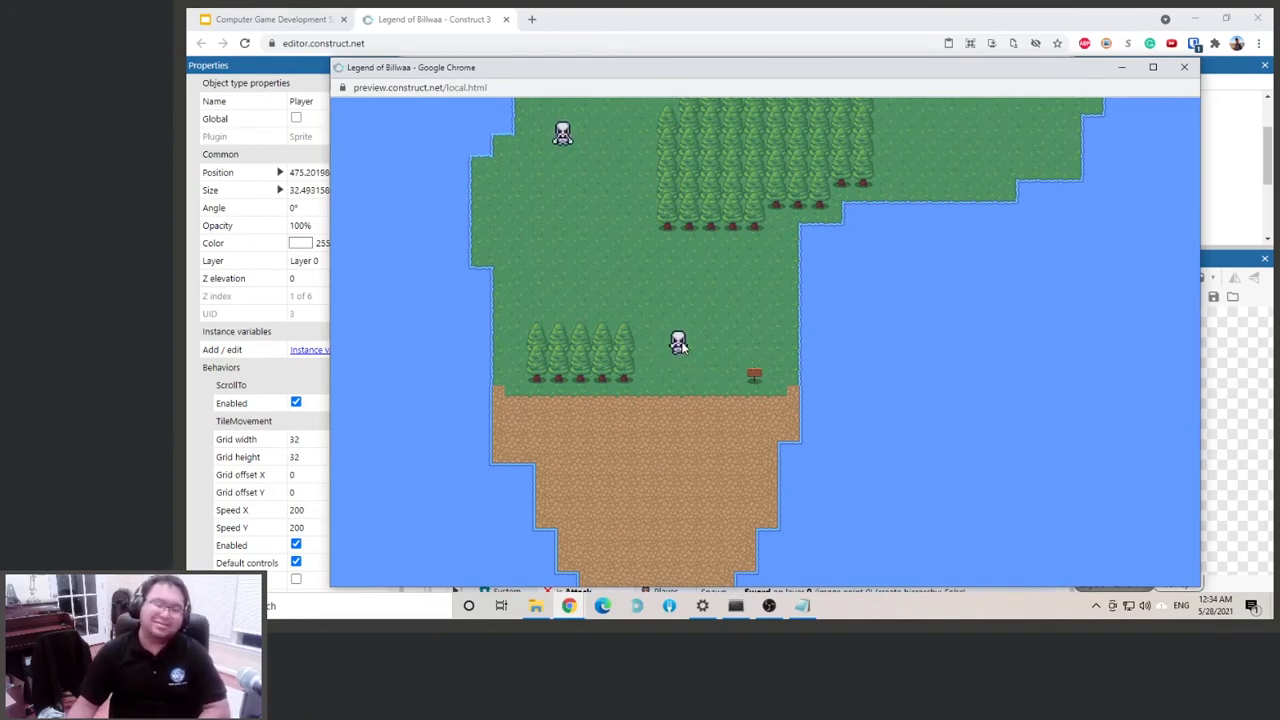
{"action": "left_click", "coordinate": [1184, 67]}
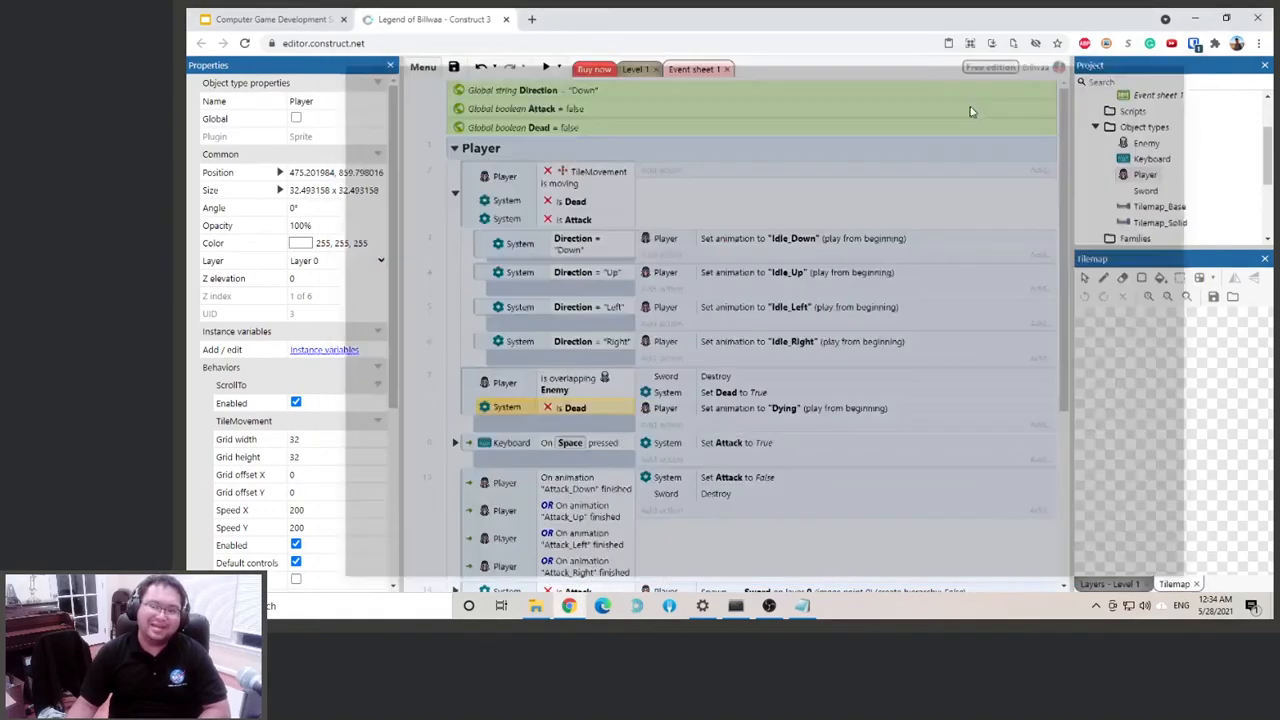
{"action": "left_click", "coordinate": [545, 66]}
{"action": "key", "text": "Up"}
{"action": "key", "text": "Right"}
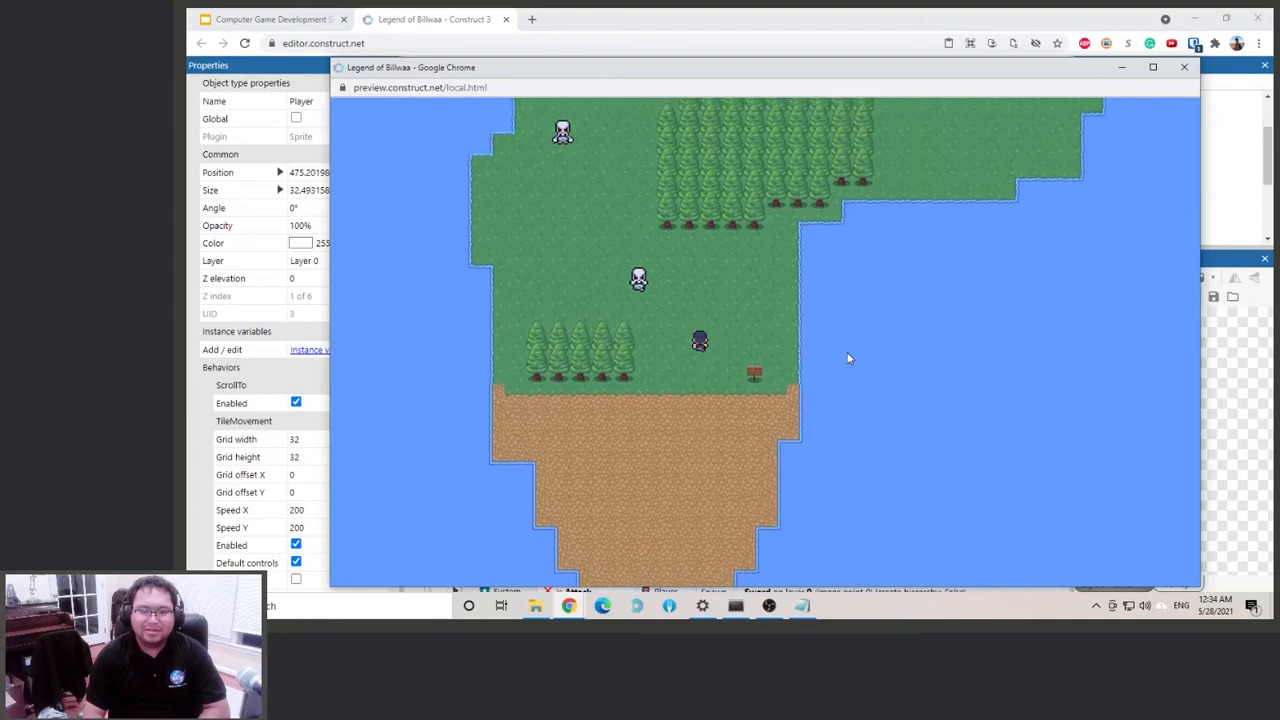
{"action": "key", "text": "Down"}
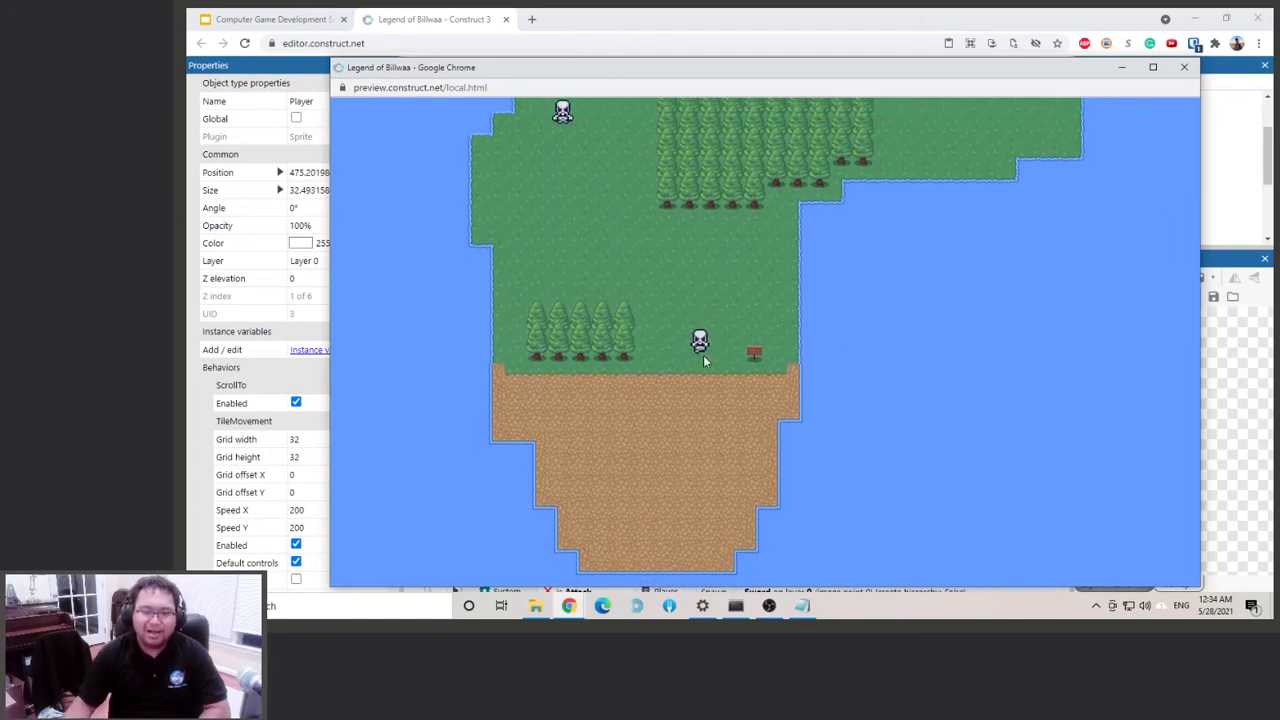
{"action": "left_click", "coordinate": [1184, 67]}
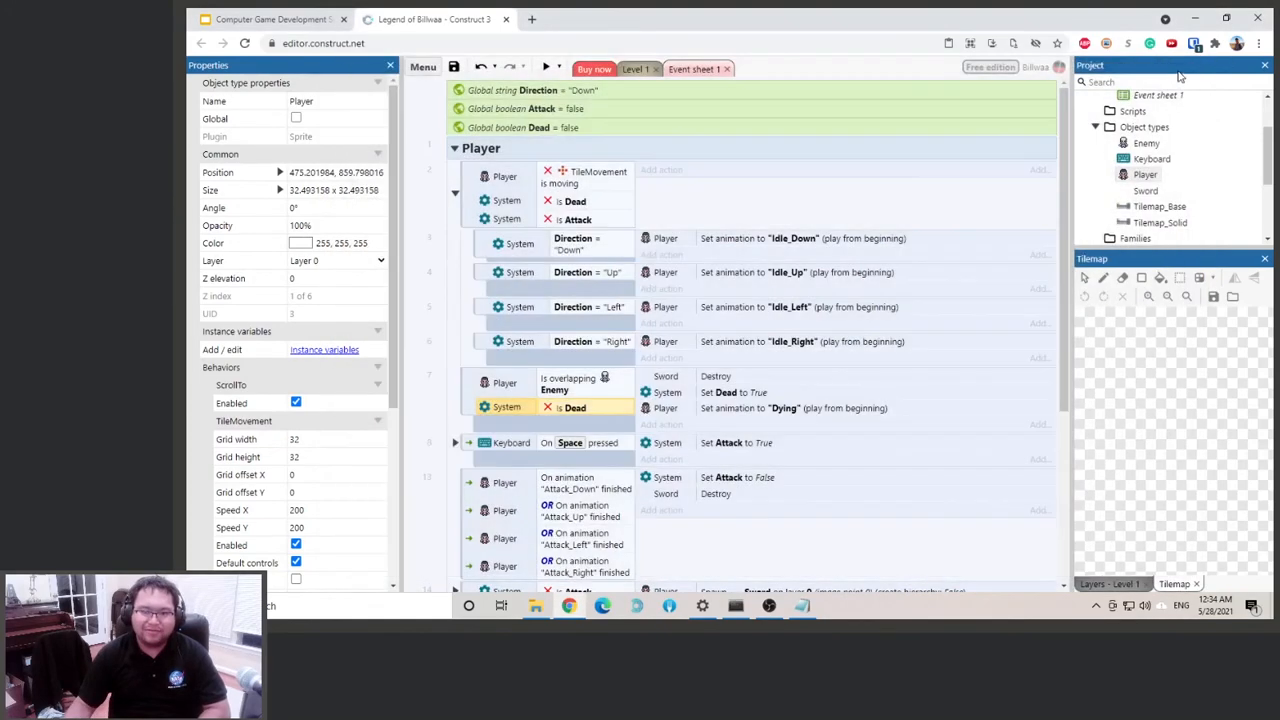
In the Level 1 layout, set the Player's Z elevation to 0.001 and compare it with the Enemy's properties.
{"action": "left_click", "coordinate": [640, 70]}
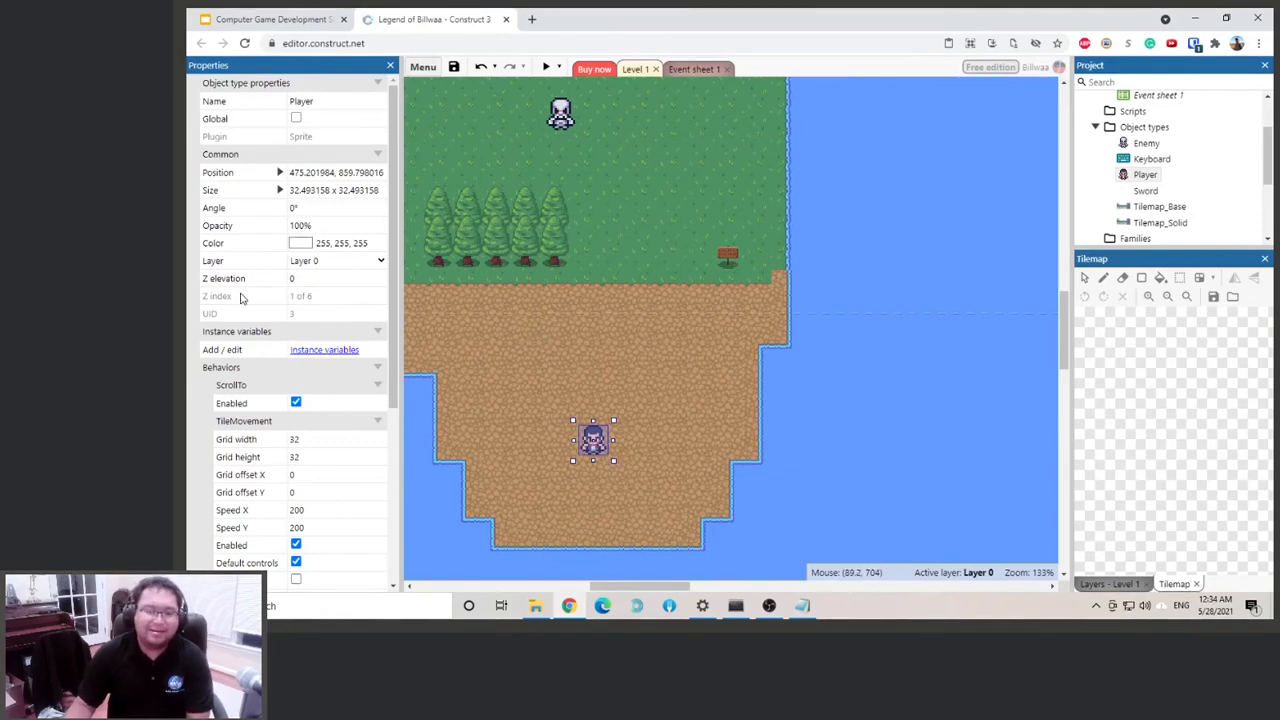
{"action": "left_click", "coordinate": [301, 280]}
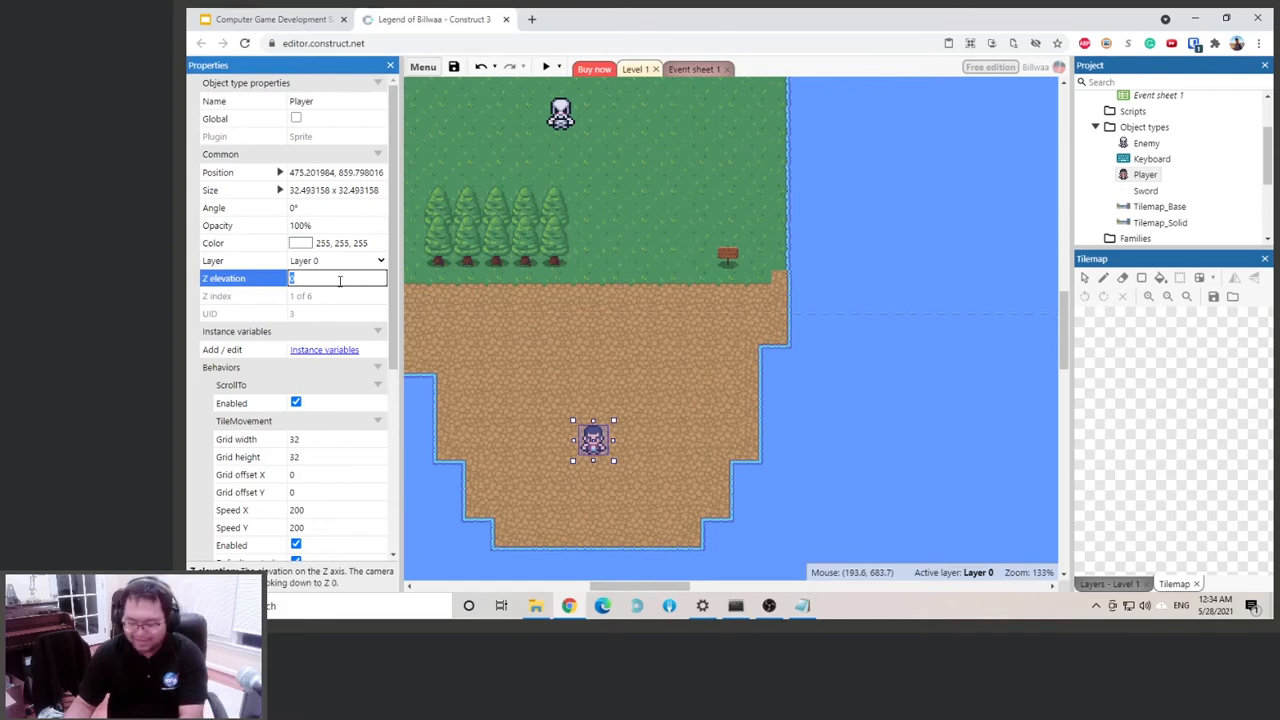
{"action": "type", "text": ".001"}
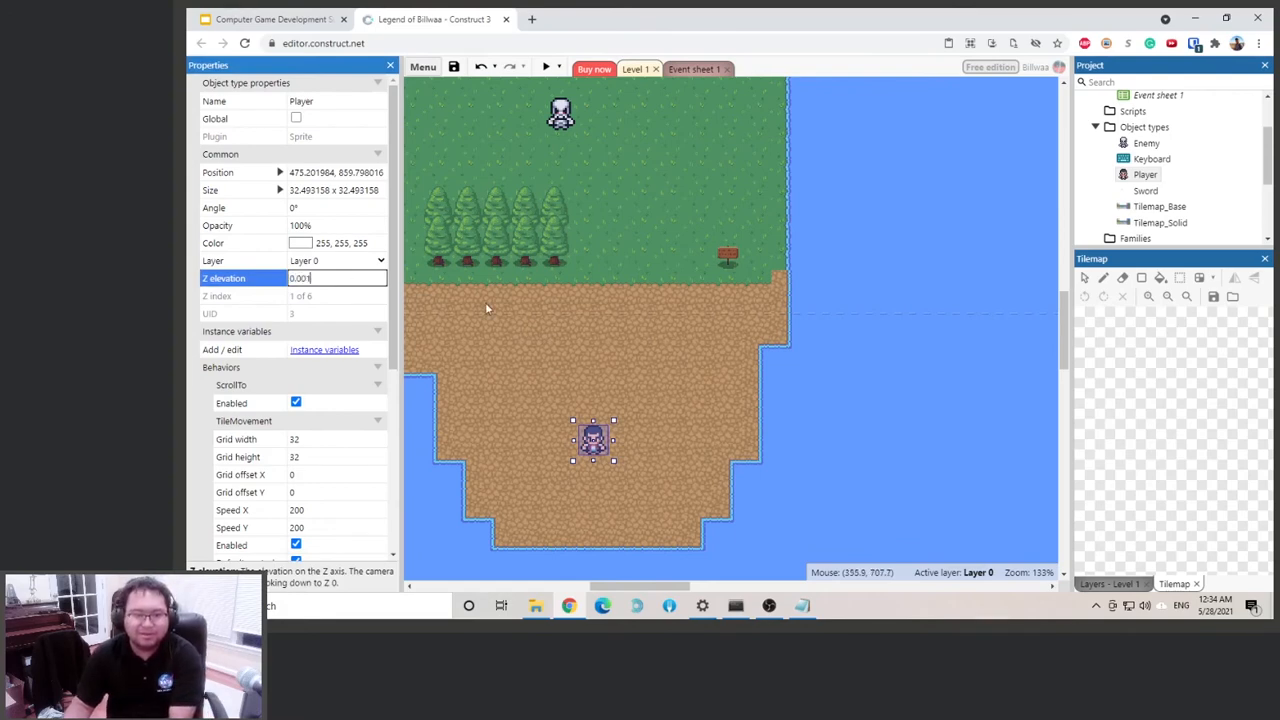
{"action": "left_click", "coordinate": [482, 305]}
{"action": "left_click", "coordinate": [564, 118]}
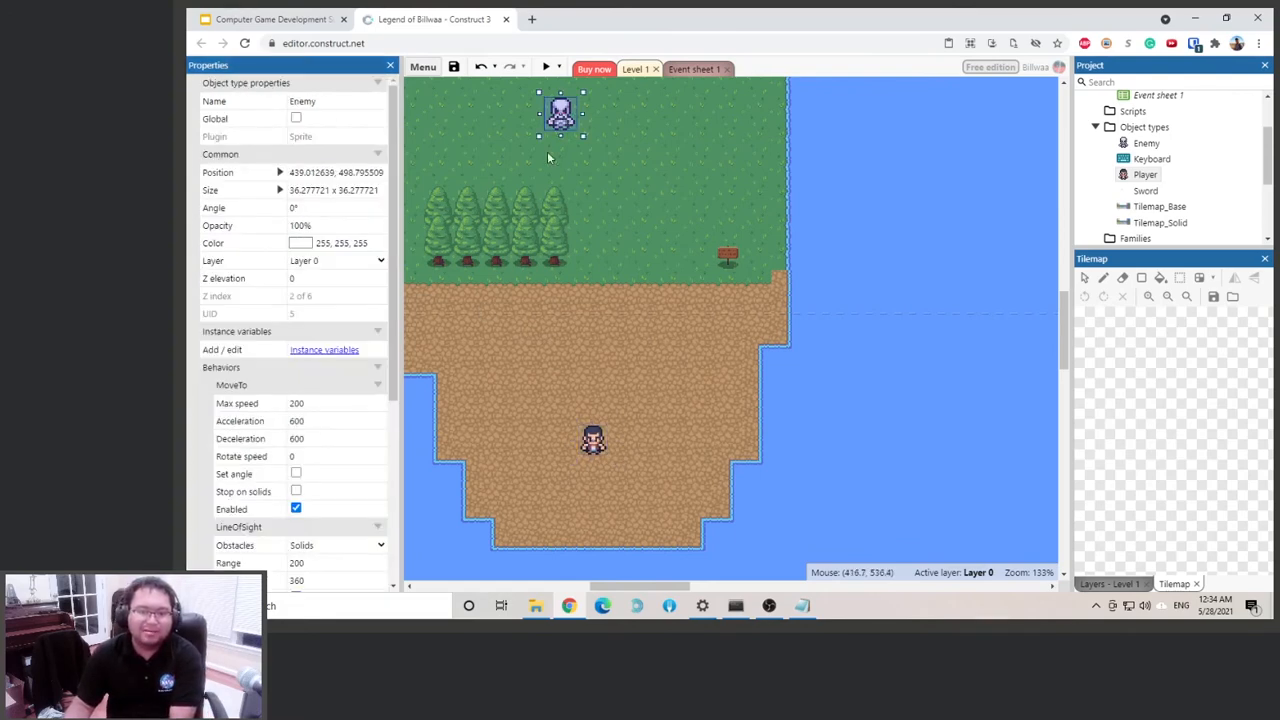
{"action": "left_click", "coordinate": [592, 441]}
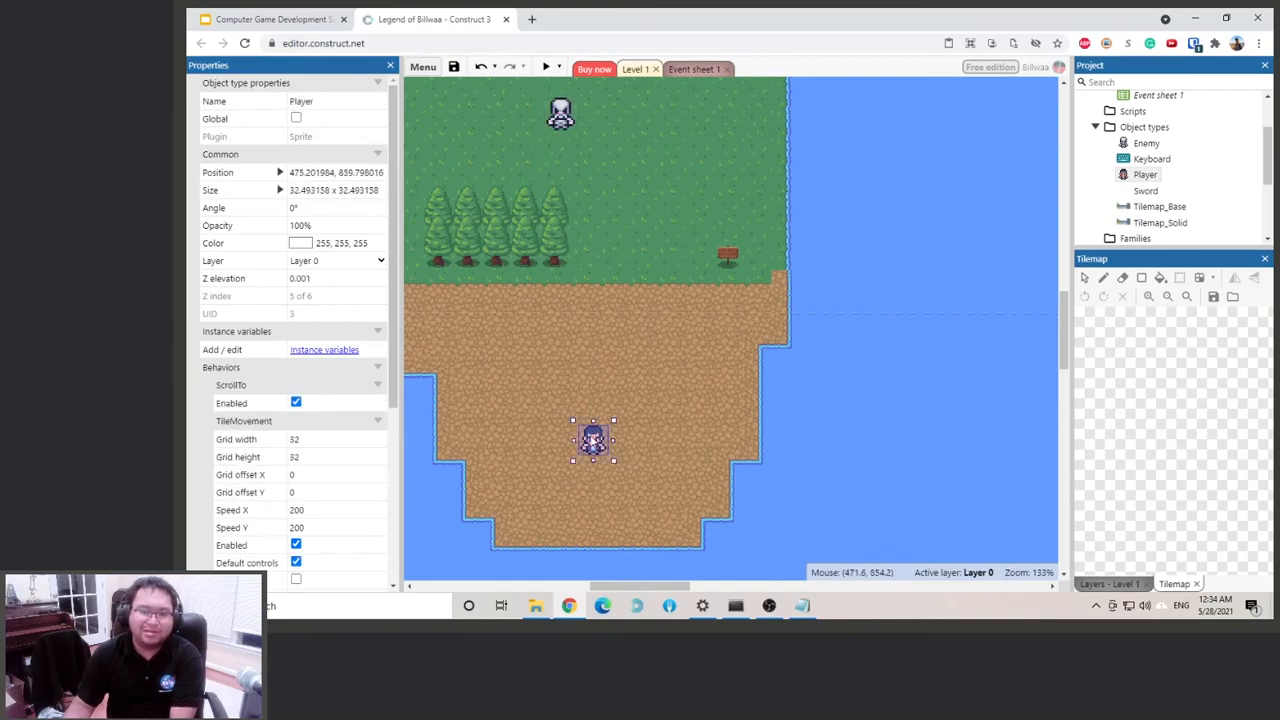
Preview the level and move the Player around in all directions while overlapping the Enemy to check the draw order and death behavior.
{"action": "left_click", "coordinate": [545, 67]}
{"action": "key", "text": "Up"}
{"action": "key", "text": "Up"}
{"action": "key", "text": "Right"}
{"action": "key", "text": "Up"}
{"action": "key", "text": "Up"}
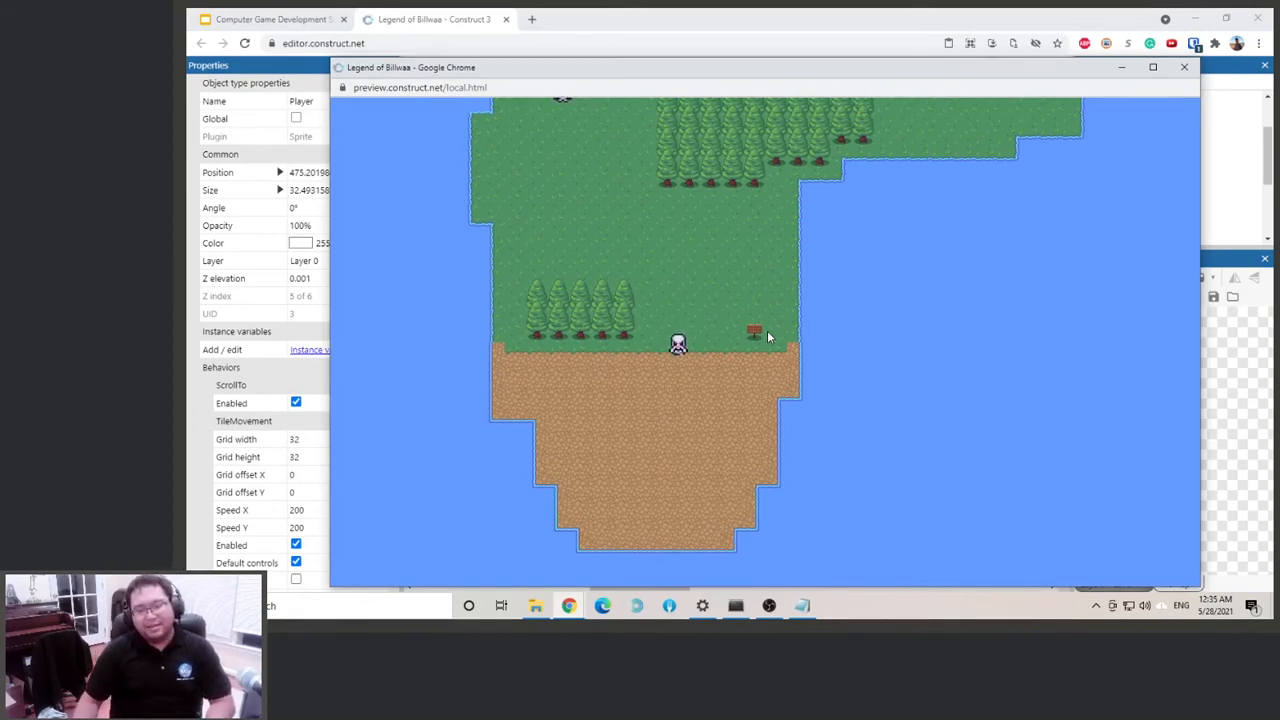
{"action": "key", "text": "Down"}
{"action": "key", "text": "Up"}
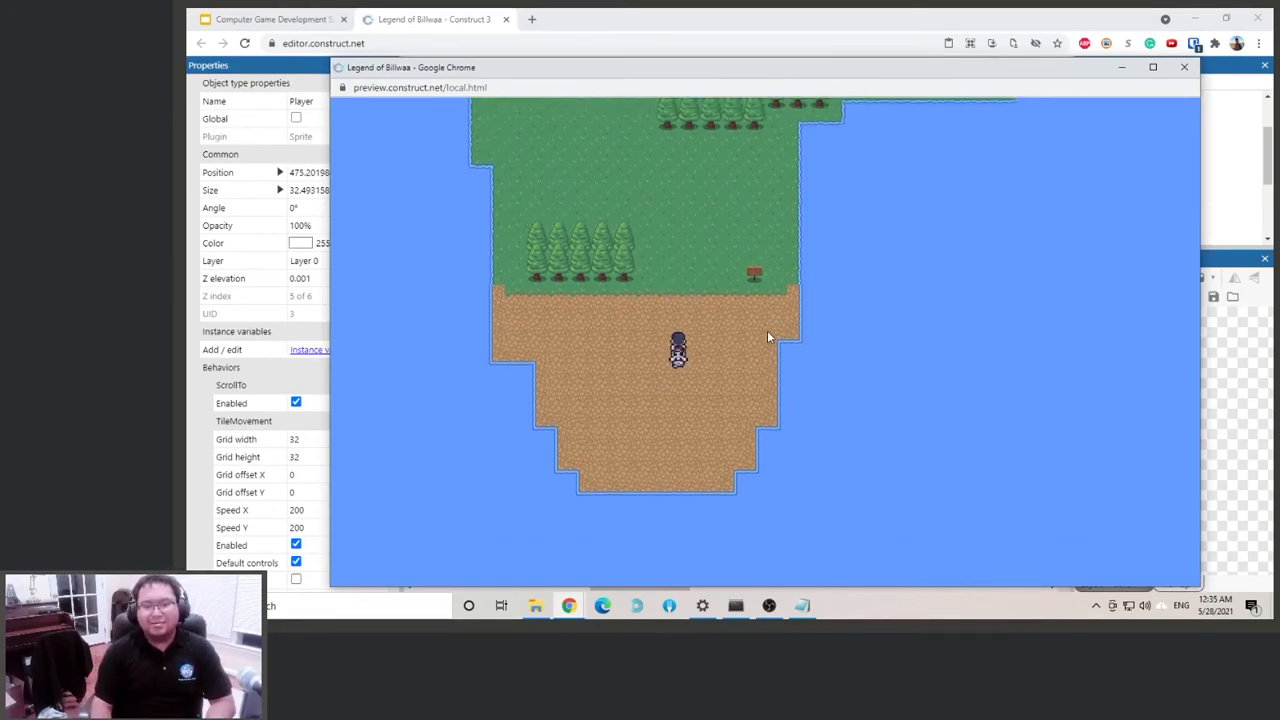
{"action": "key", "text": "Down"}
{"action": "key", "text": "Left"}
{"action": "key", "text": "Right"}
{"action": "key", "text": "Up"}
{"action": "key", "text": "Left"}
{"action": "key", "text": "Down"}
{"action": "key", "text": "Up"}
{"action": "key", "text": "Right"}
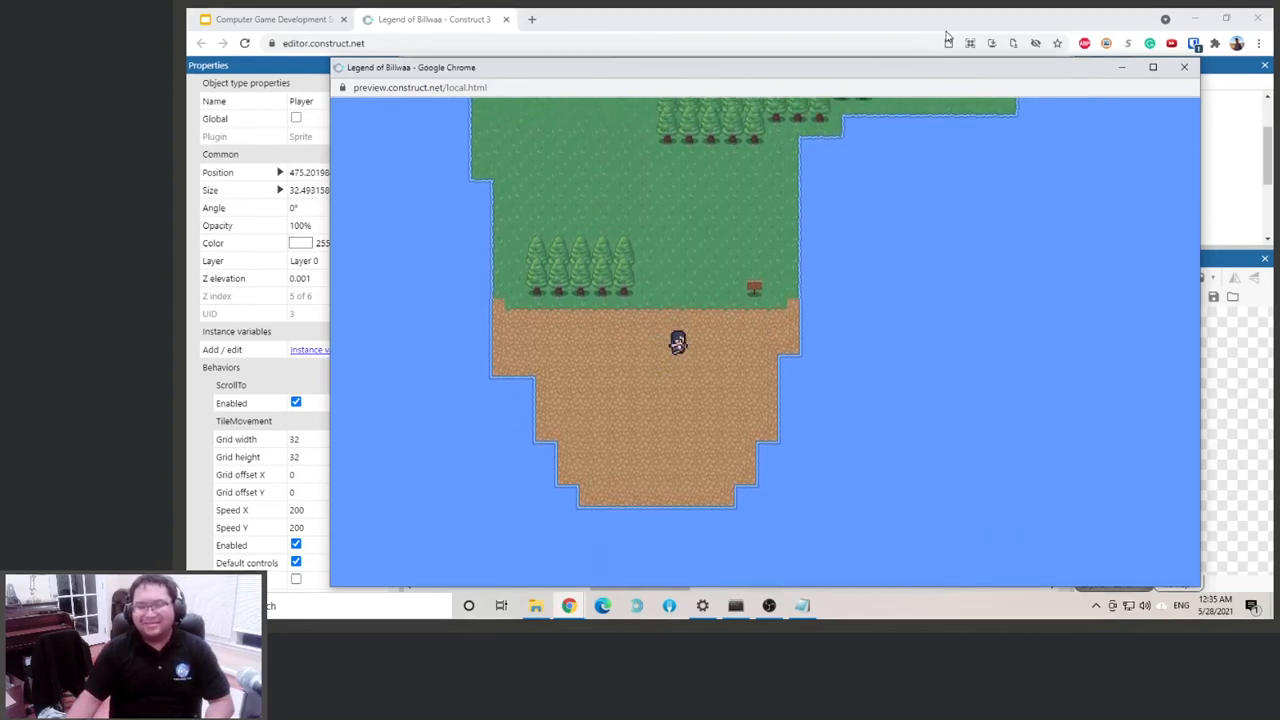
{"action": "left_click", "coordinate": [1184, 67]}
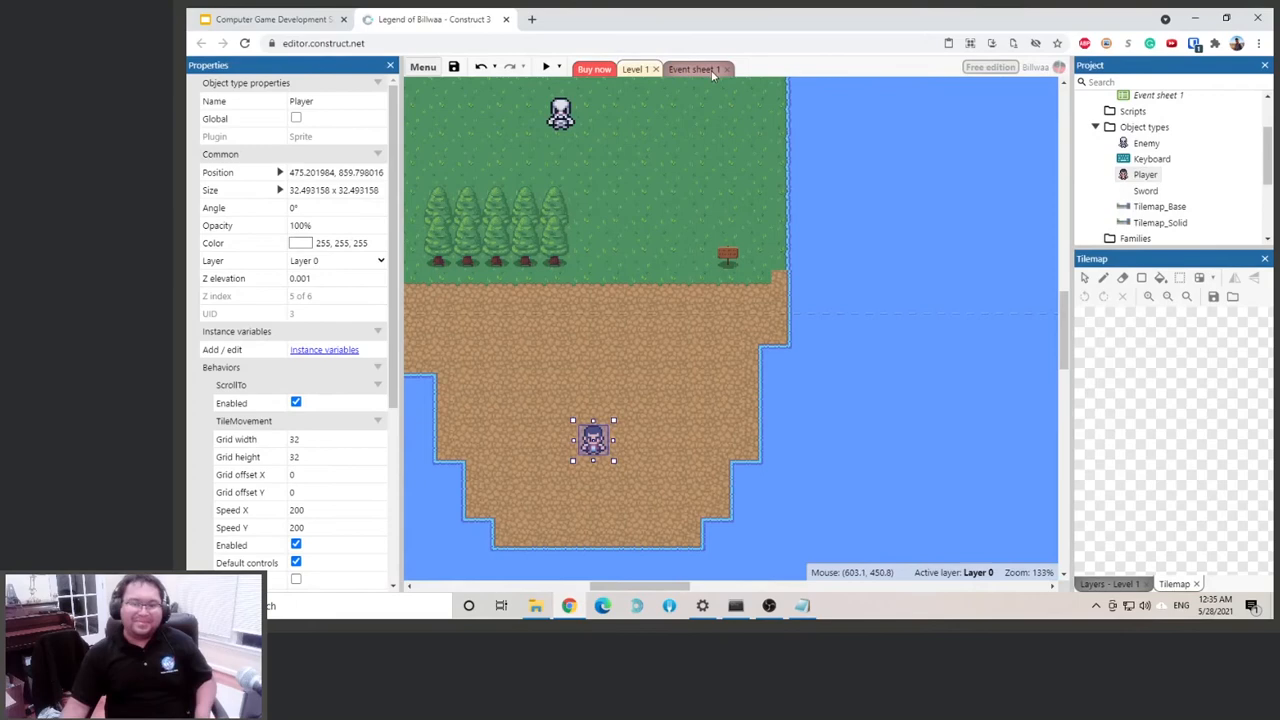
From Event sheet 1, preview the game, move the Player up and down around the Enemy to check the death behavior, and close the preview.
{"action": "left_click", "coordinate": [697, 69]}
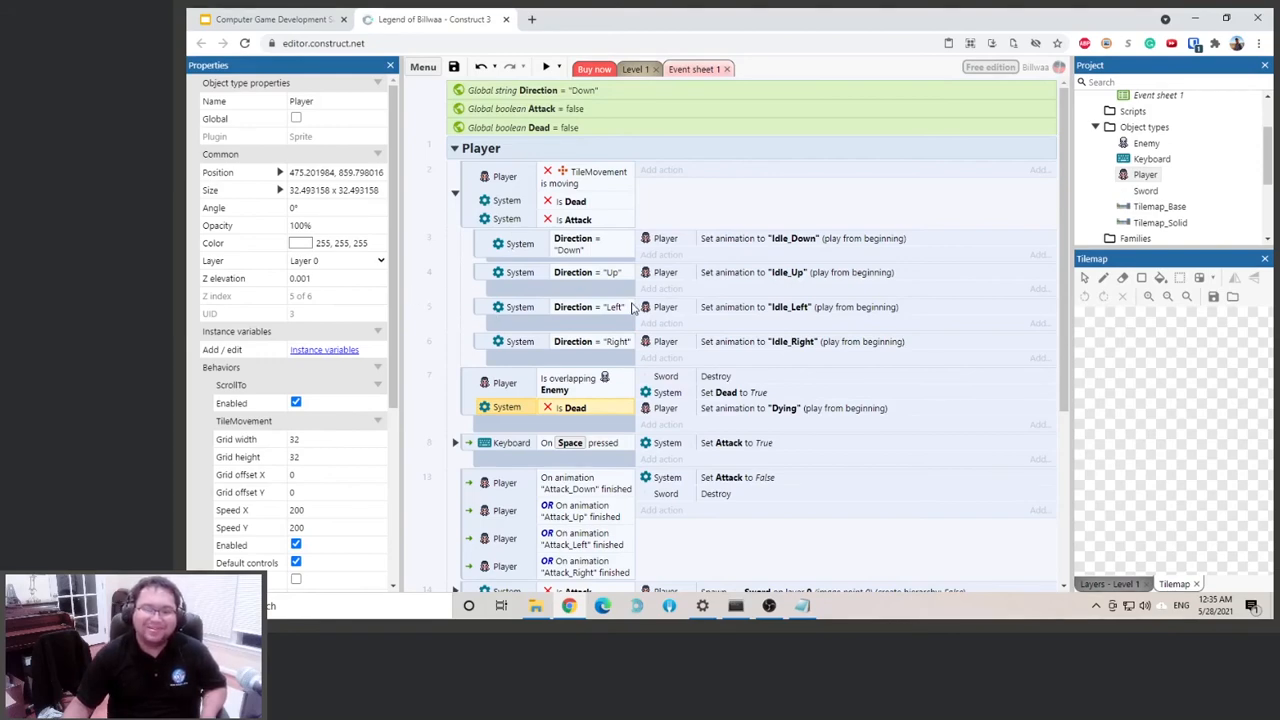
{"action": "left_click", "coordinate": [545, 67]}
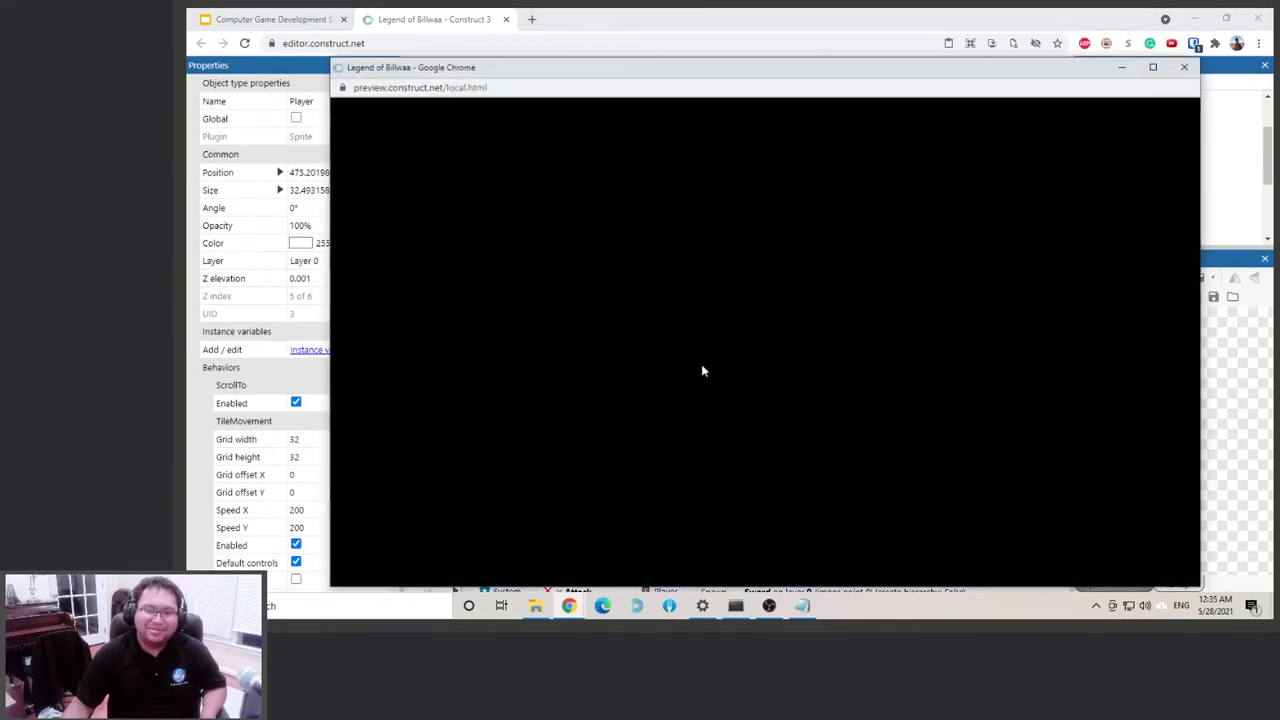
{"action": "key", "text": "Up"}
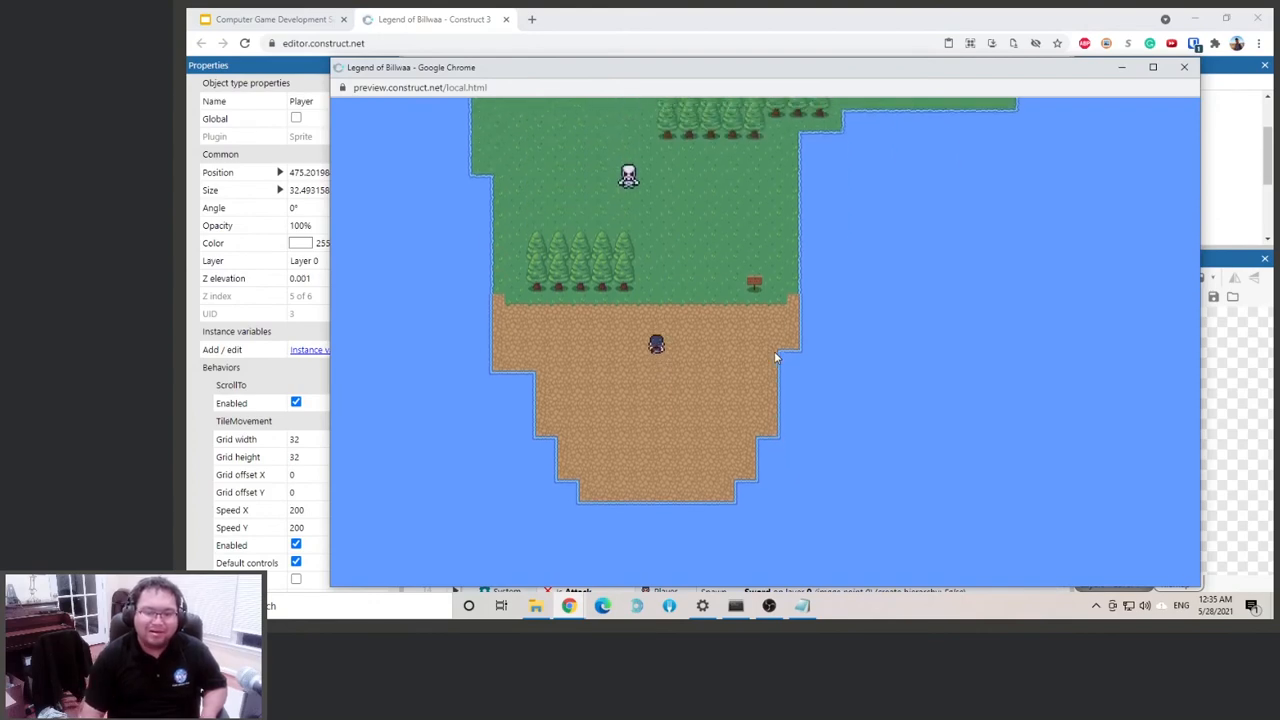
{"action": "key", "text": "Down"}
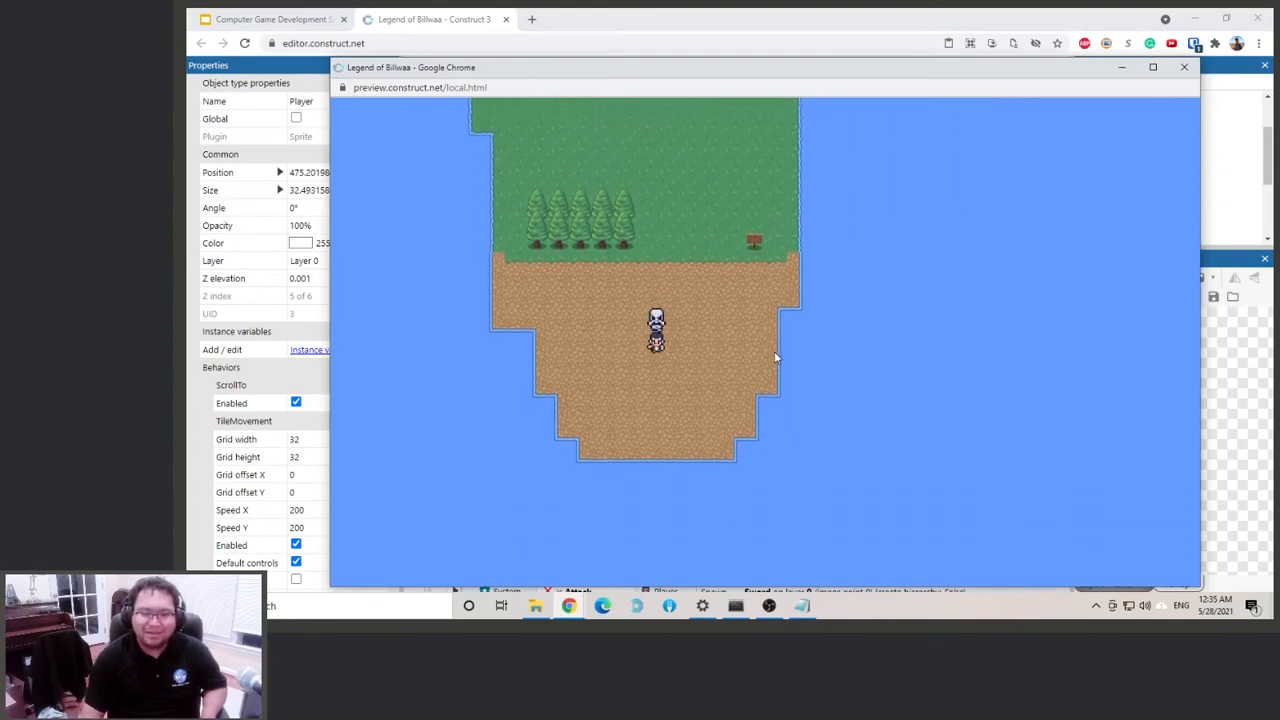
{"action": "key", "text": "Up"}
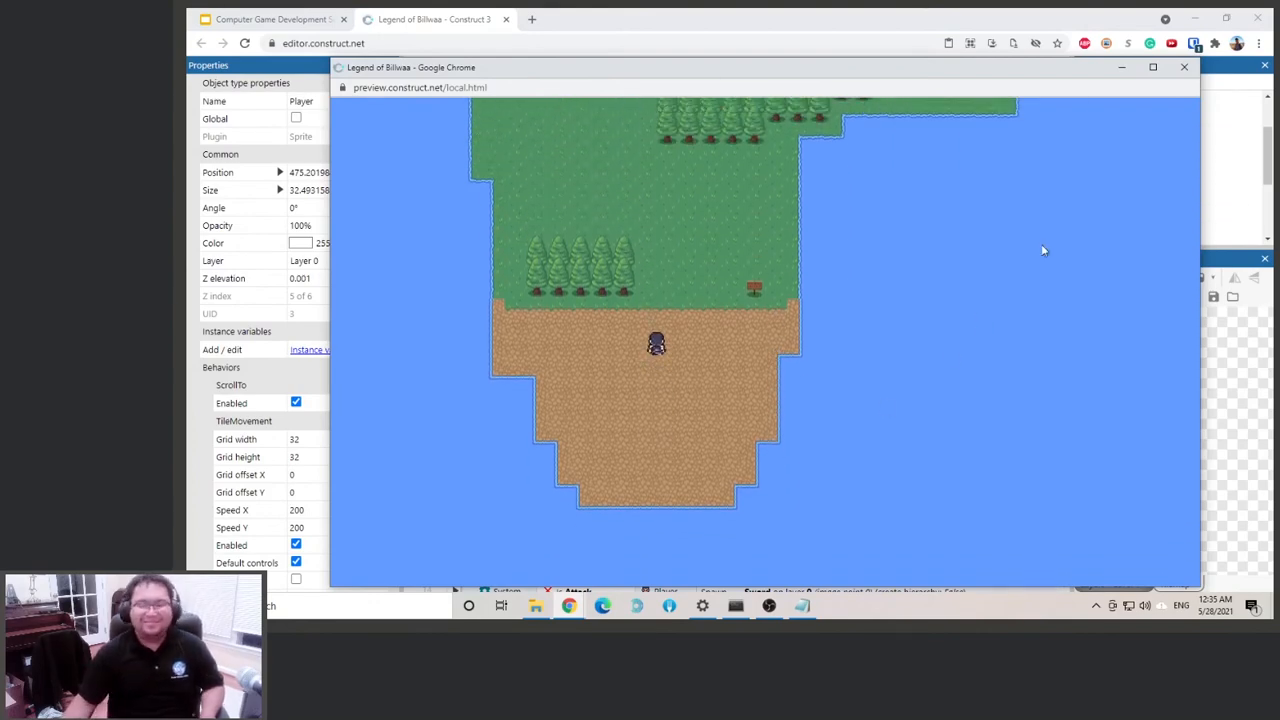
{"action": "left_click", "coordinate": [1186, 65]}
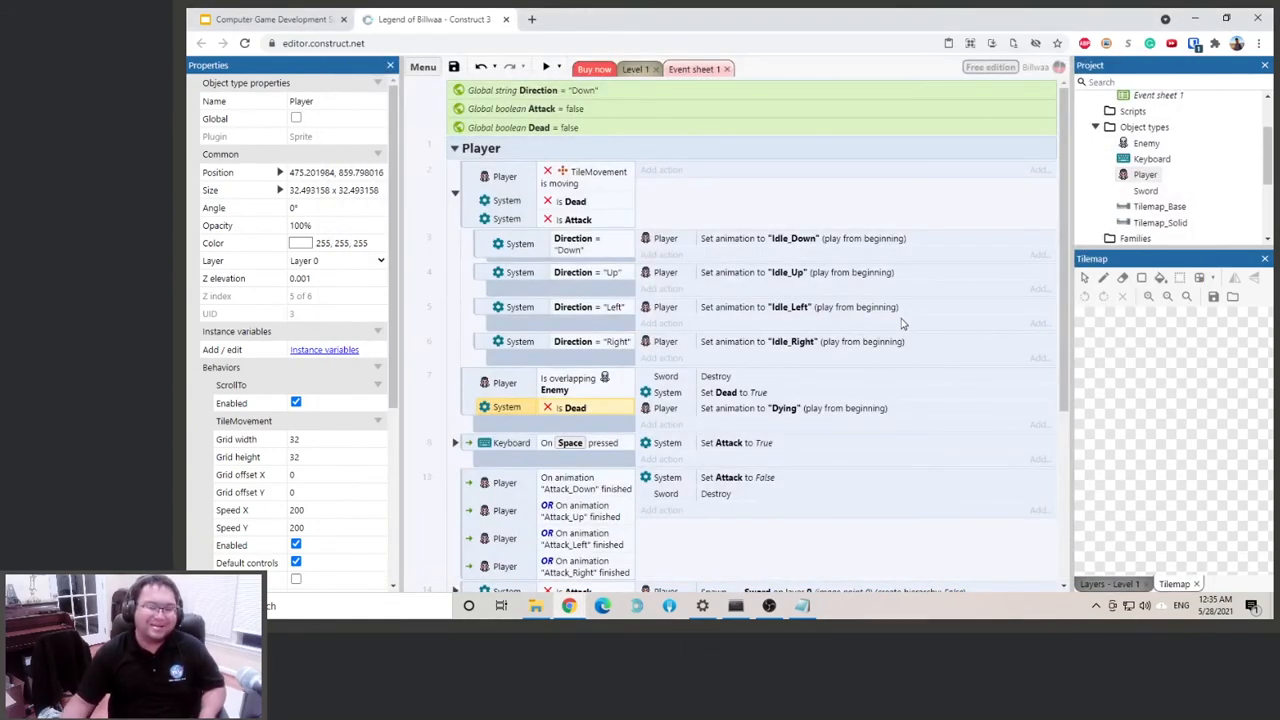
Review the Player group's events, including the walking sub-events of the inverted Attack condition, for how movement affects the Dying animation.
{"action": "scroll", "coordinate": [813, 358], "scroll_direction": "down", "scroll_amount": 1}
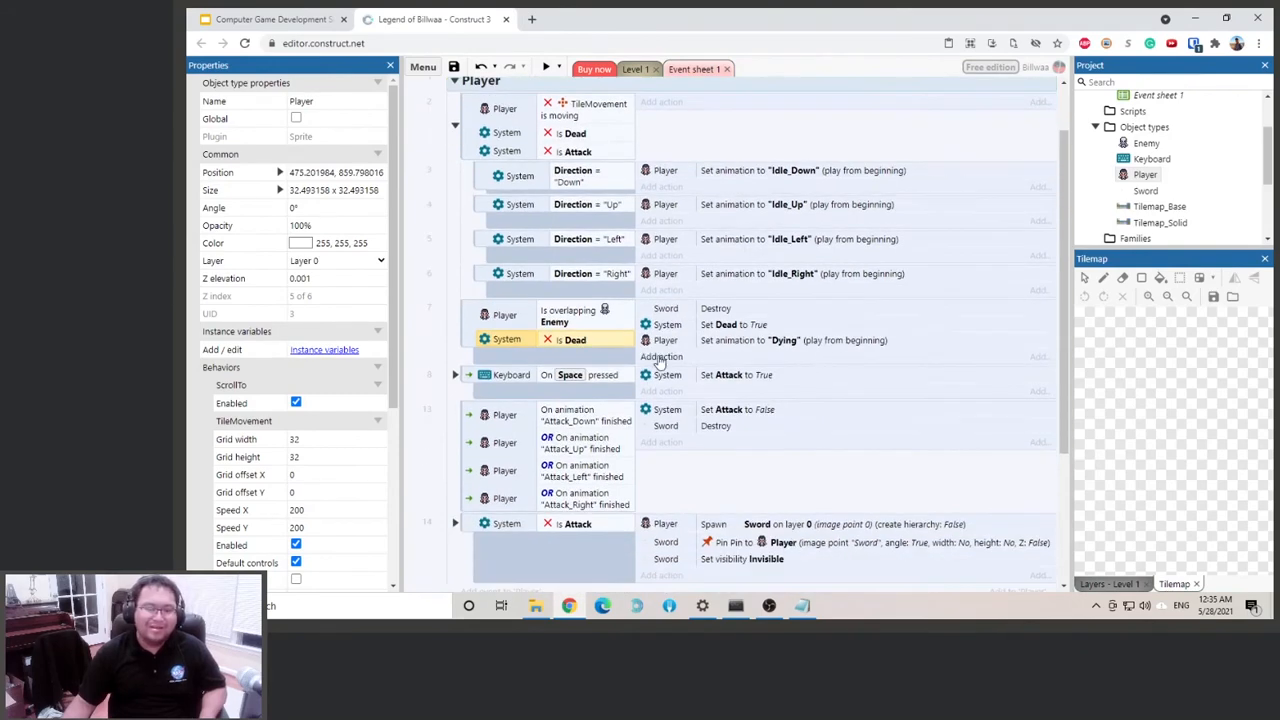
{"action": "scroll", "coordinate": [632, 388], "scroll_direction": "down", "scroll_amount": 1}
{"action": "scroll", "coordinate": [622, 399], "scroll_direction": "up", "scroll_amount": 1}
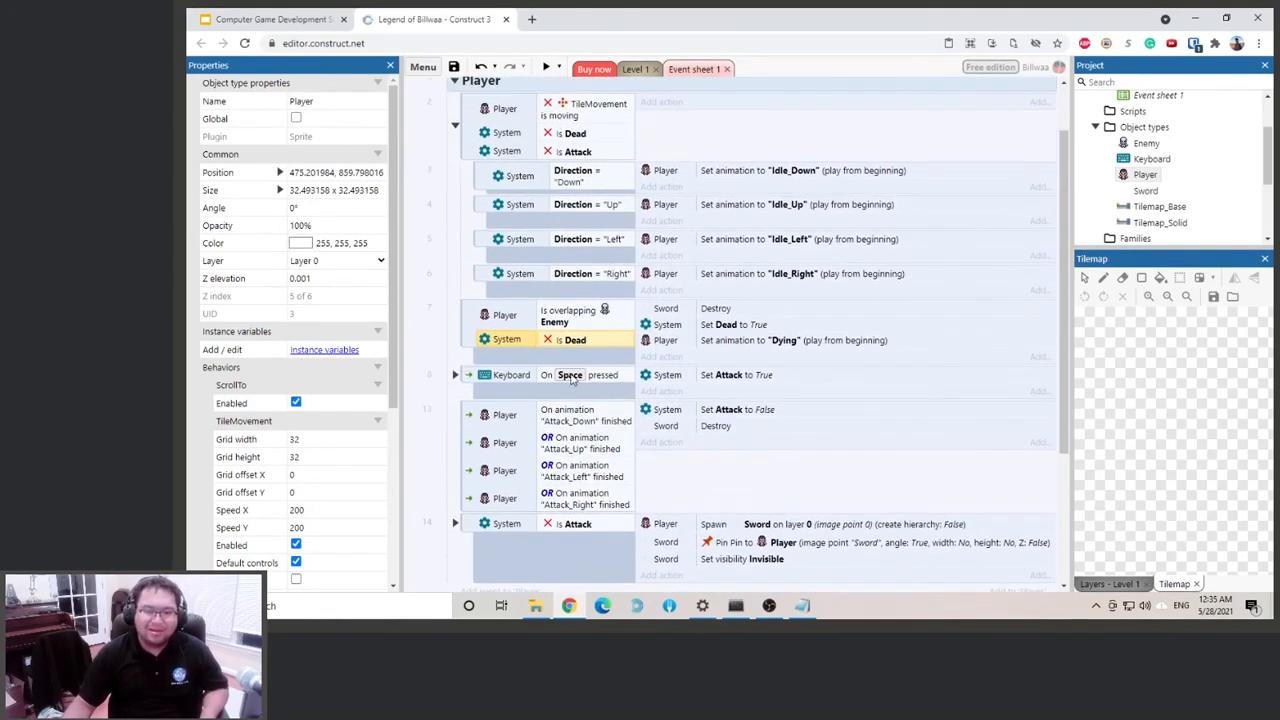
{"action": "scroll", "coordinate": [572, 378], "scroll_direction": "up", "scroll_amount": 1}
{"action": "scroll", "coordinate": [572, 378], "scroll_direction": "down", "scroll_amount": 2}
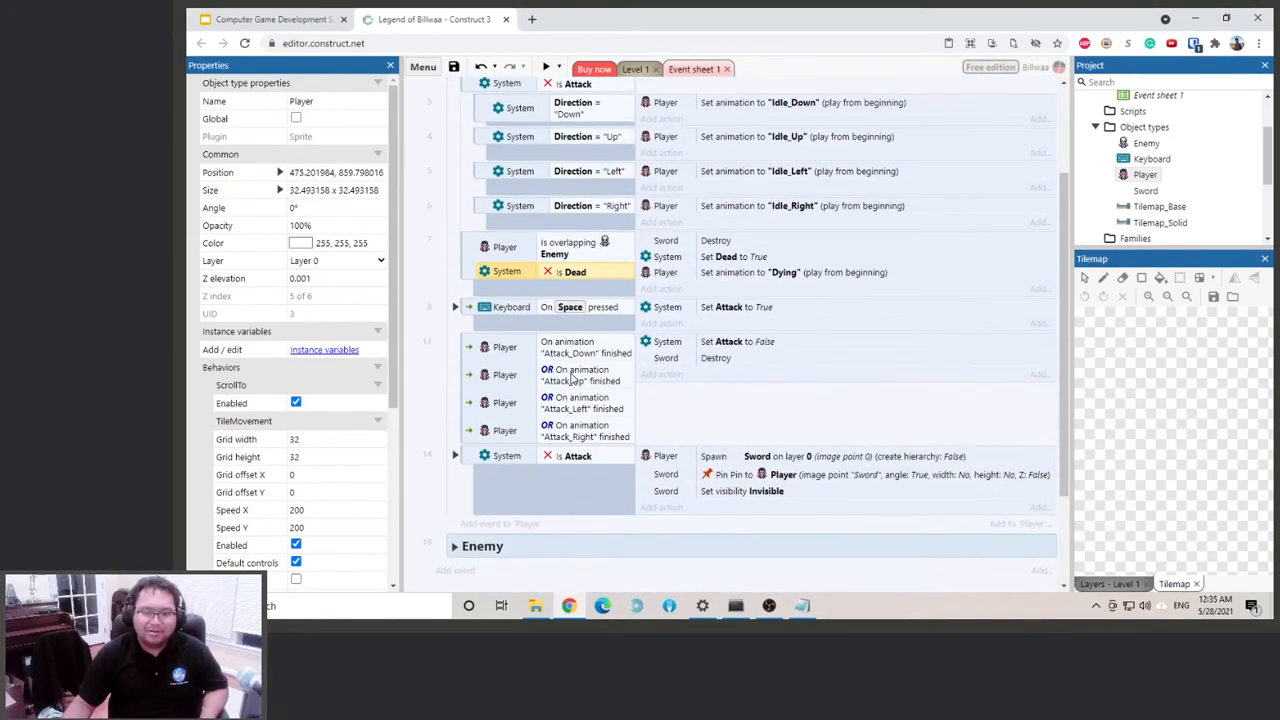
{"action": "left_click", "coordinate": [453, 457]}
{"action": "scroll", "coordinate": [452, 458], "scroll_direction": "down", "scroll_amount": 1}
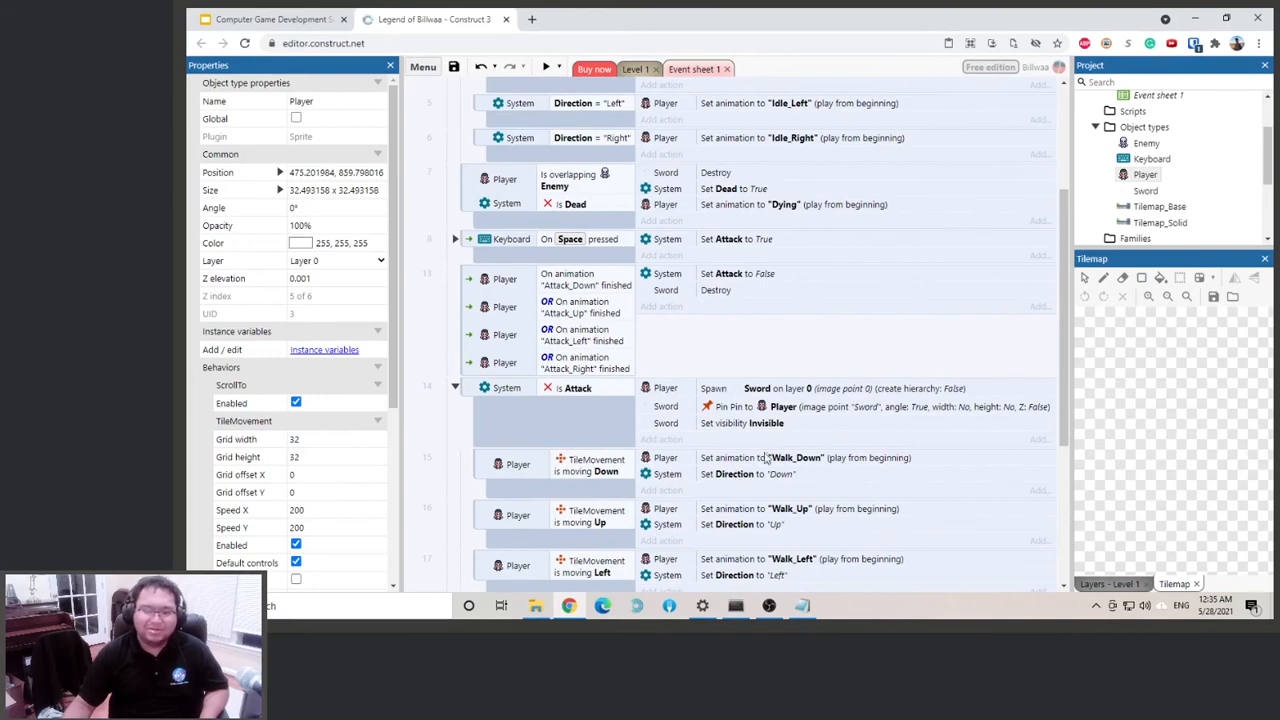
{"action": "left_click", "coordinate": [456, 388]}
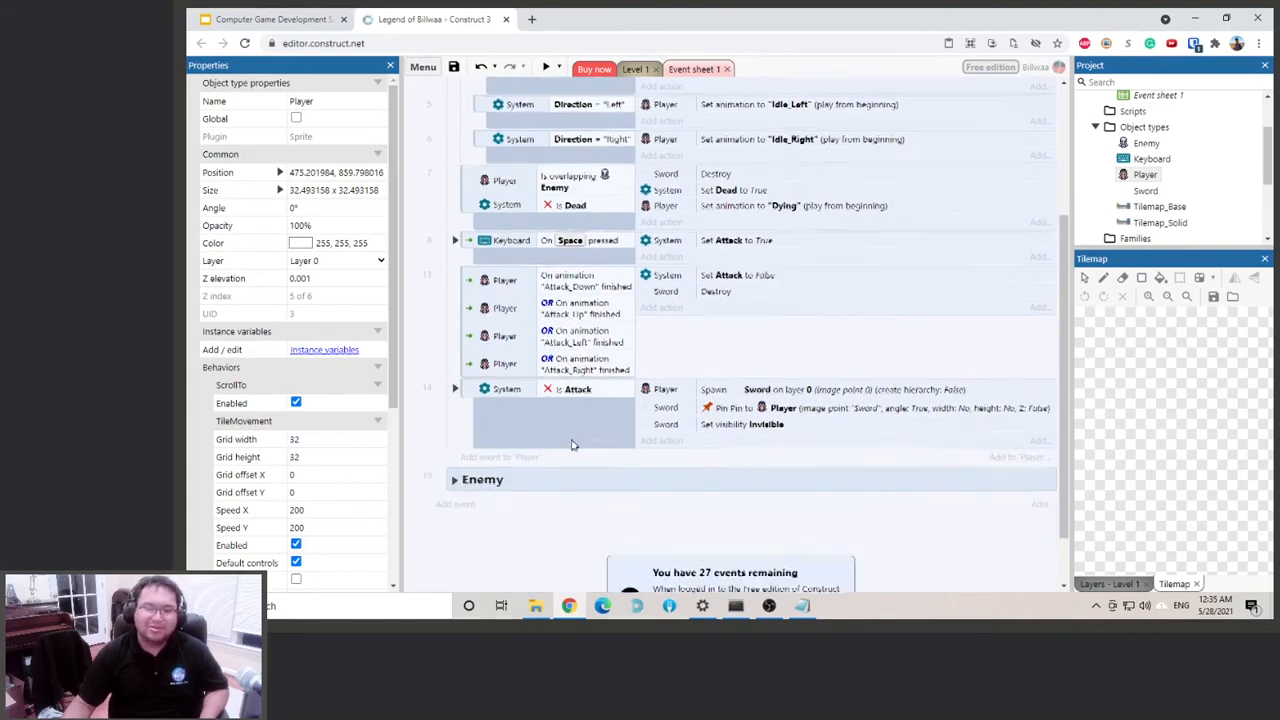
{"action": "scroll", "coordinate": [572, 444], "scroll_direction": "up", "scroll_amount": 4}
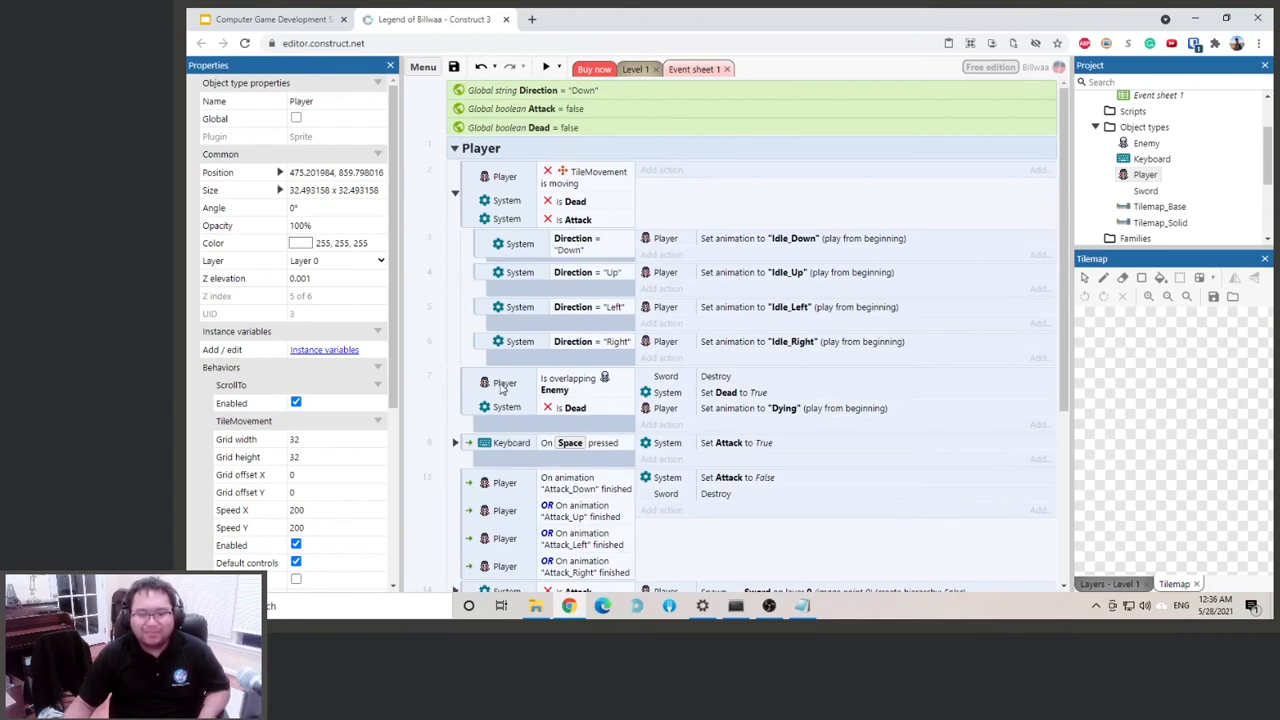
Add a Player action setting TileMovement to Disabled in the event where the Player overlaps the Enemy, and save the project.
{"action": "left_click", "coordinate": [670, 425]}
{"action": "double_click", "coordinate": [817, 224]}
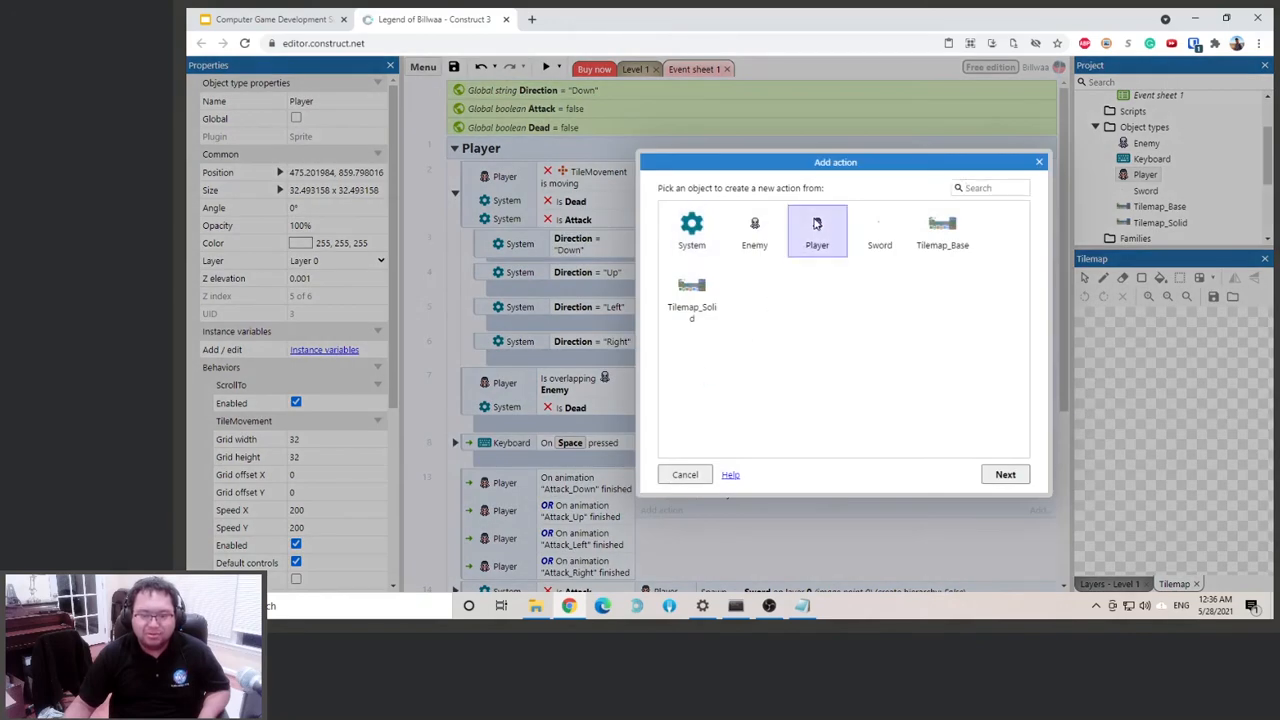
{"action": "scroll", "coordinate": [928, 363], "scroll_direction": "down", "scroll_amount": 3}
{"action": "scroll", "coordinate": [914, 355], "scroll_direction": "down", "scroll_amount": 8}
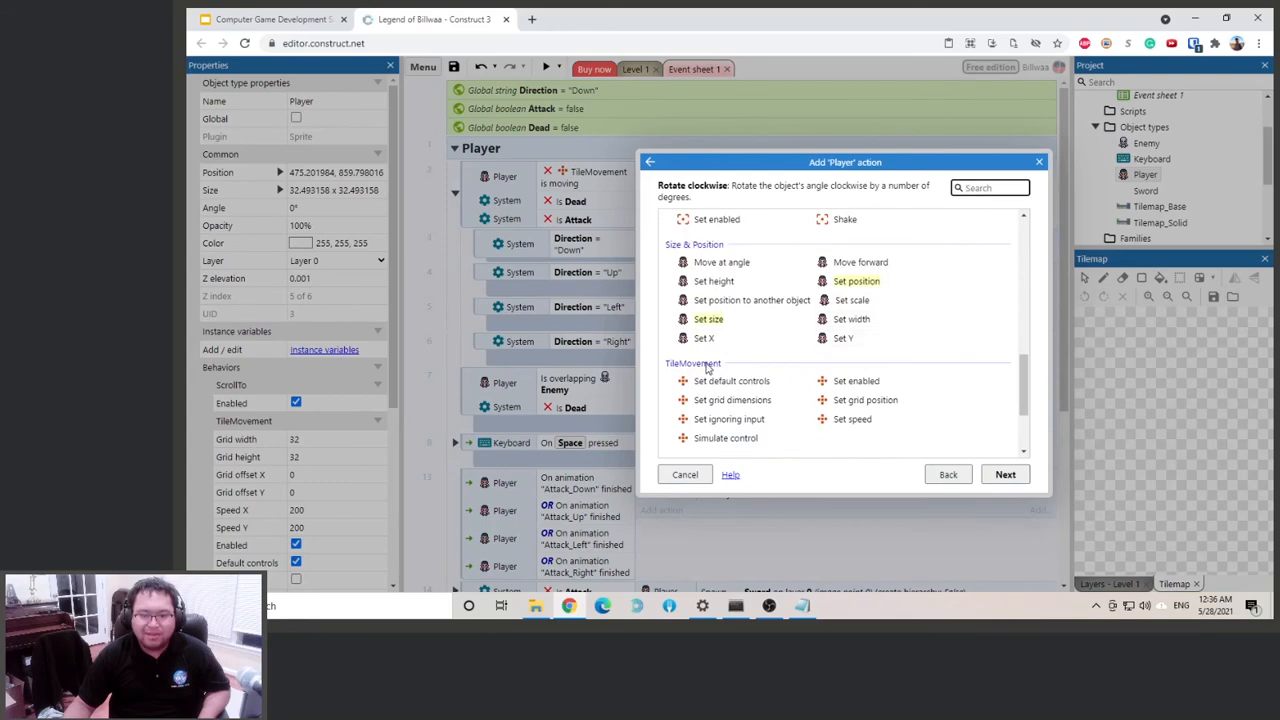
{"action": "double_click", "coordinate": [862, 381]}
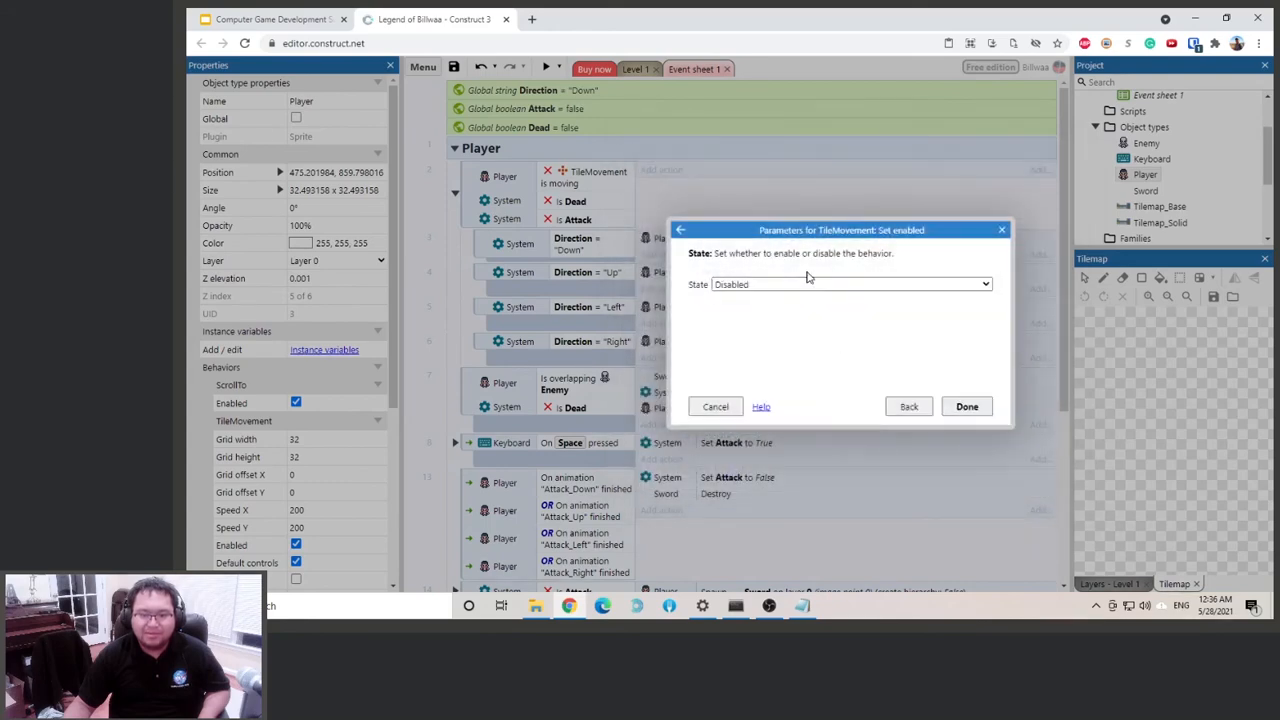
{"action": "left_click", "coordinate": [966, 406]}
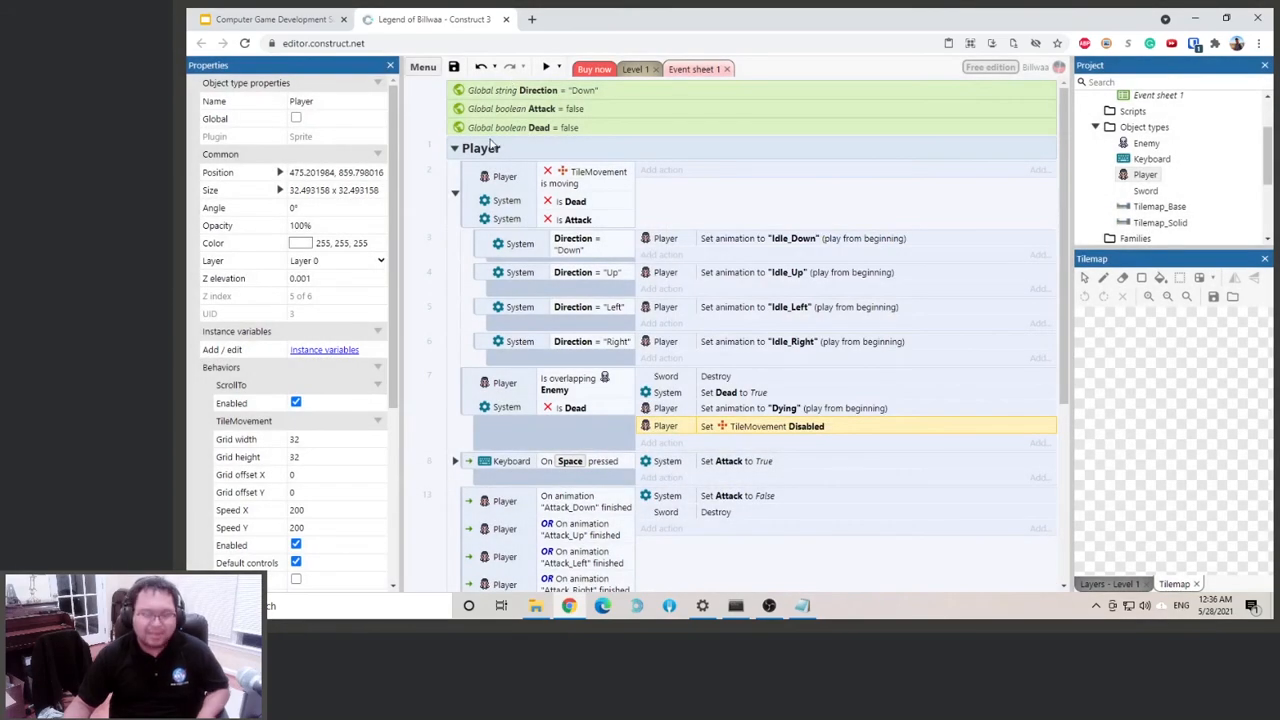
{"action": "key", "text": "ctrl+s"}
Preview the game, move the Player up into the Enemy to check movement after death, close the preview and save the project.
{"action": "left_click", "coordinate": [547, 67]}
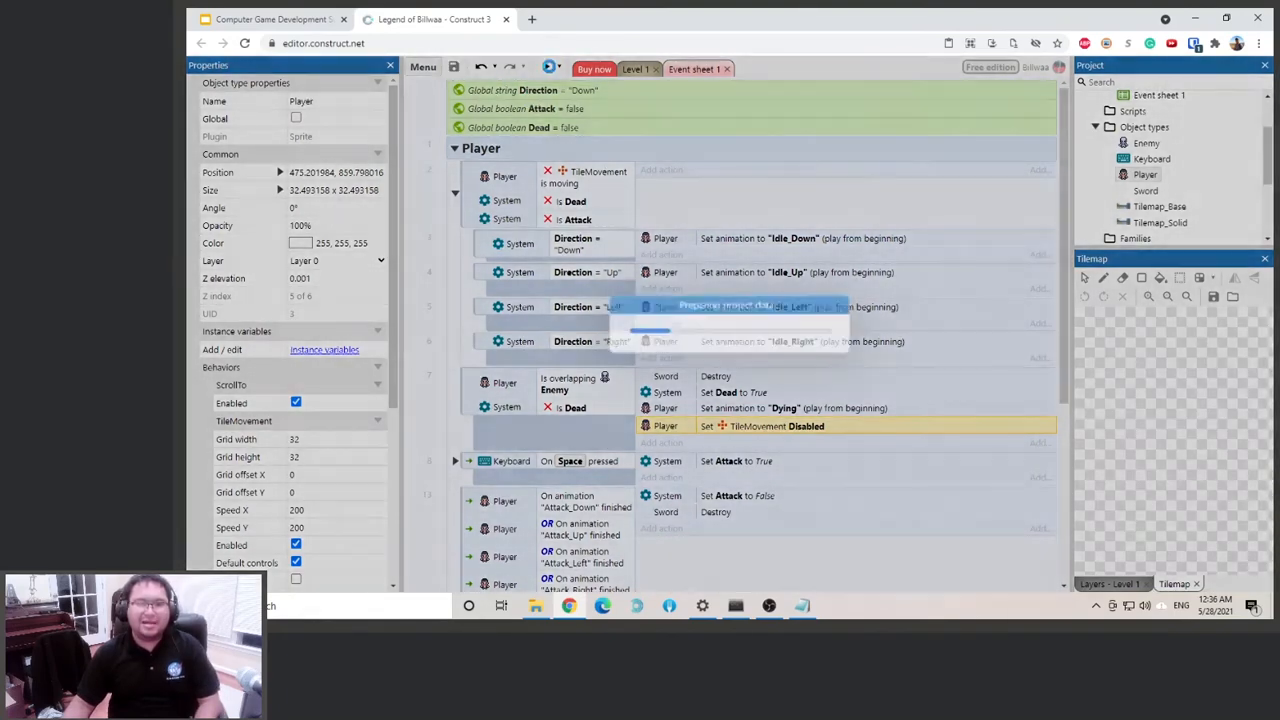
{"action": "key", "text": "Up"}
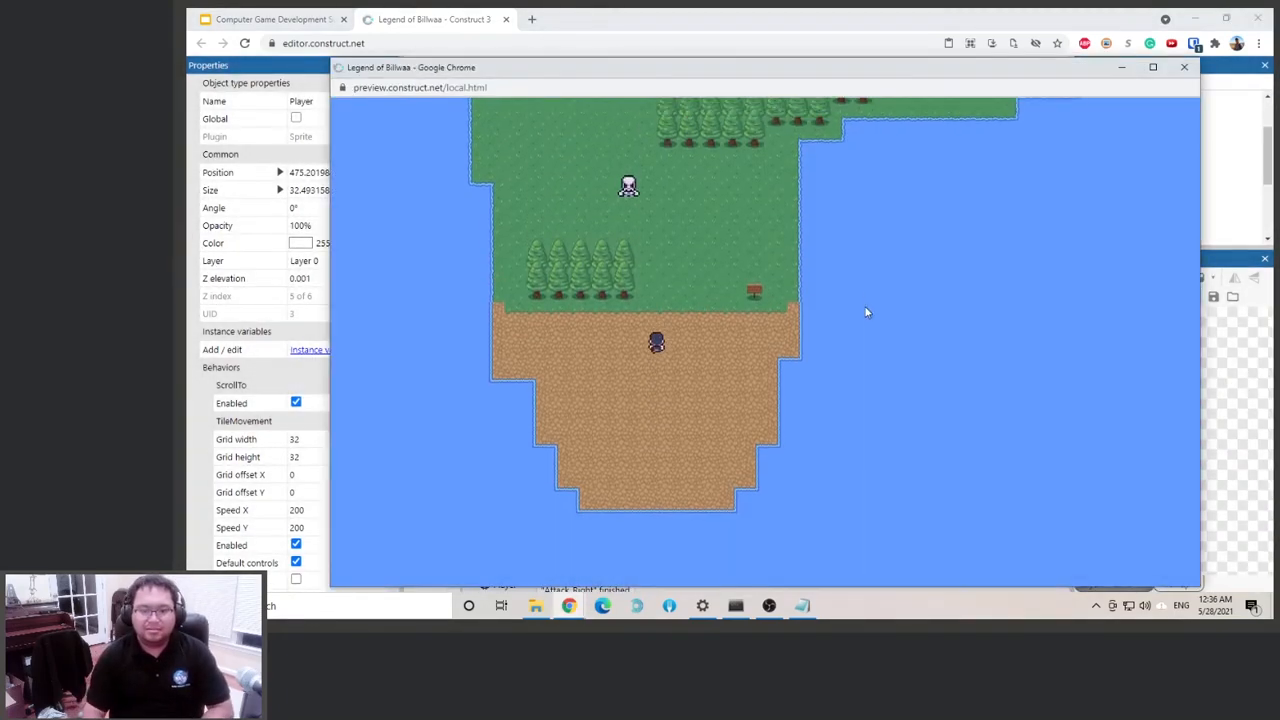
{"action": "key", "text": "Up"}
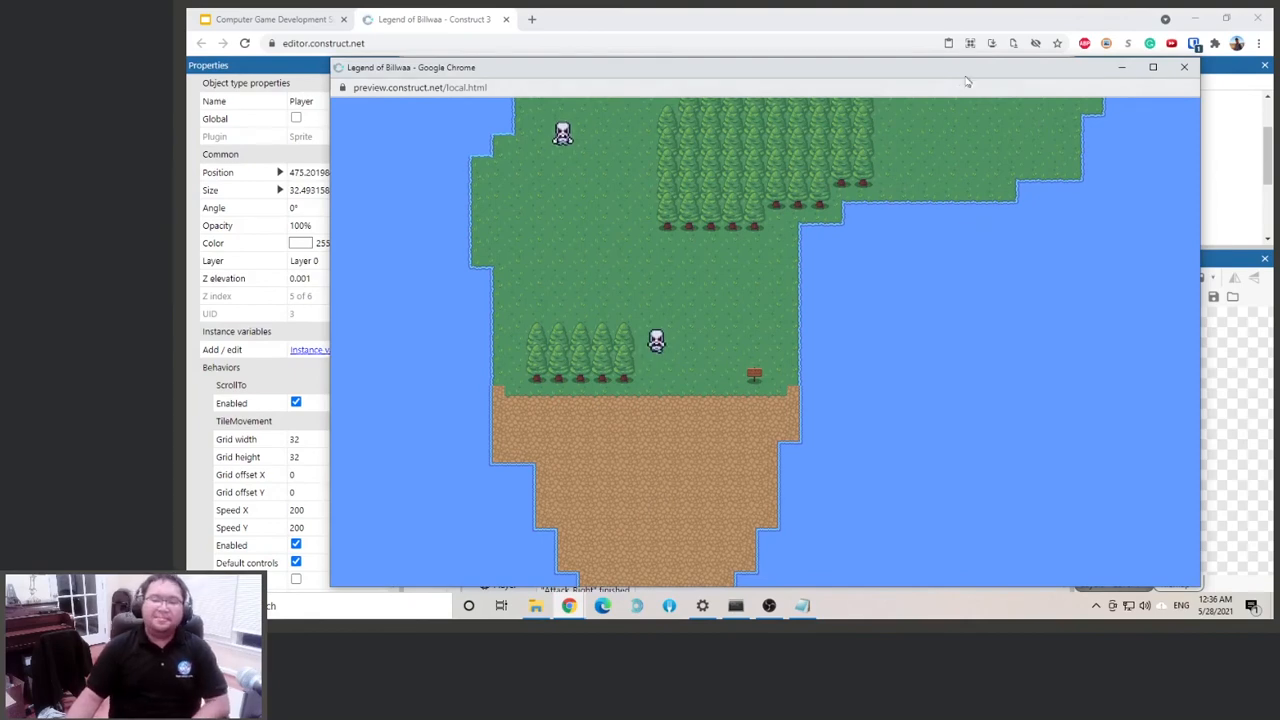
{"action": "left_click_drag", "start_coordinate": [966, 82], "coordinate": [962, 76]}
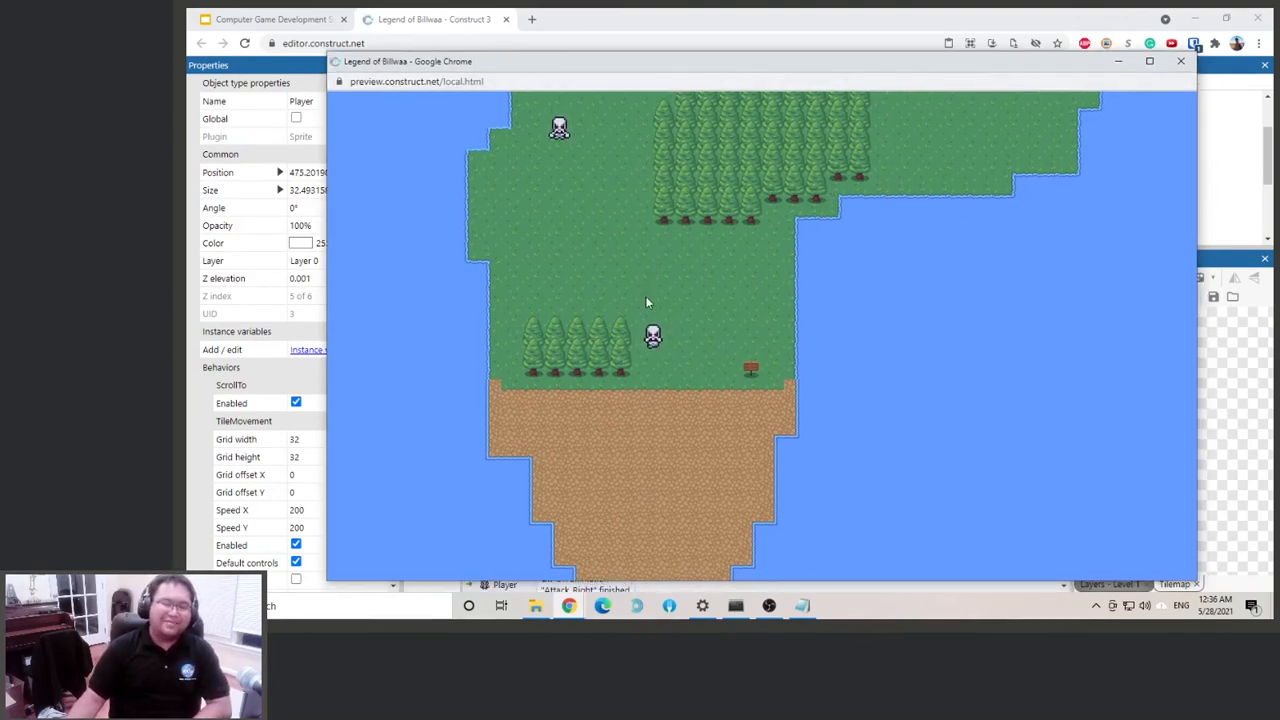
{"action": "left_click", "coordinate": [1180, 61]}
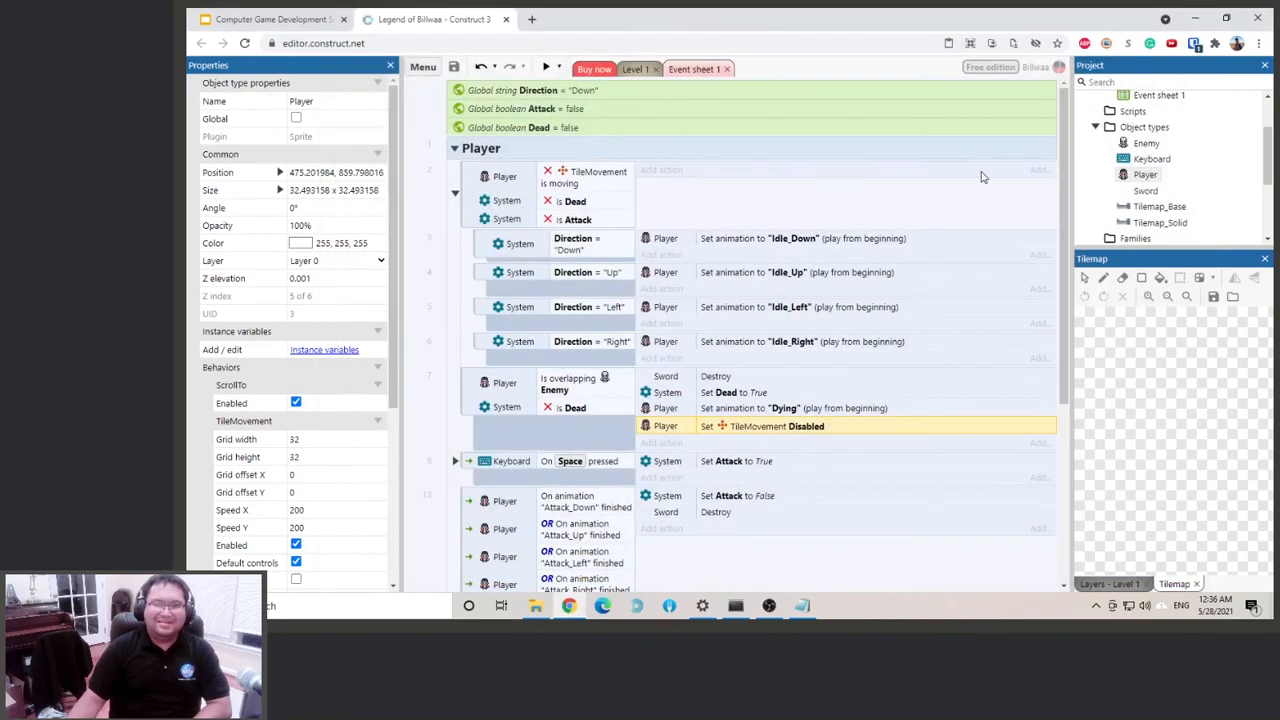
{"action": "key", "text": "ctrl+s"}
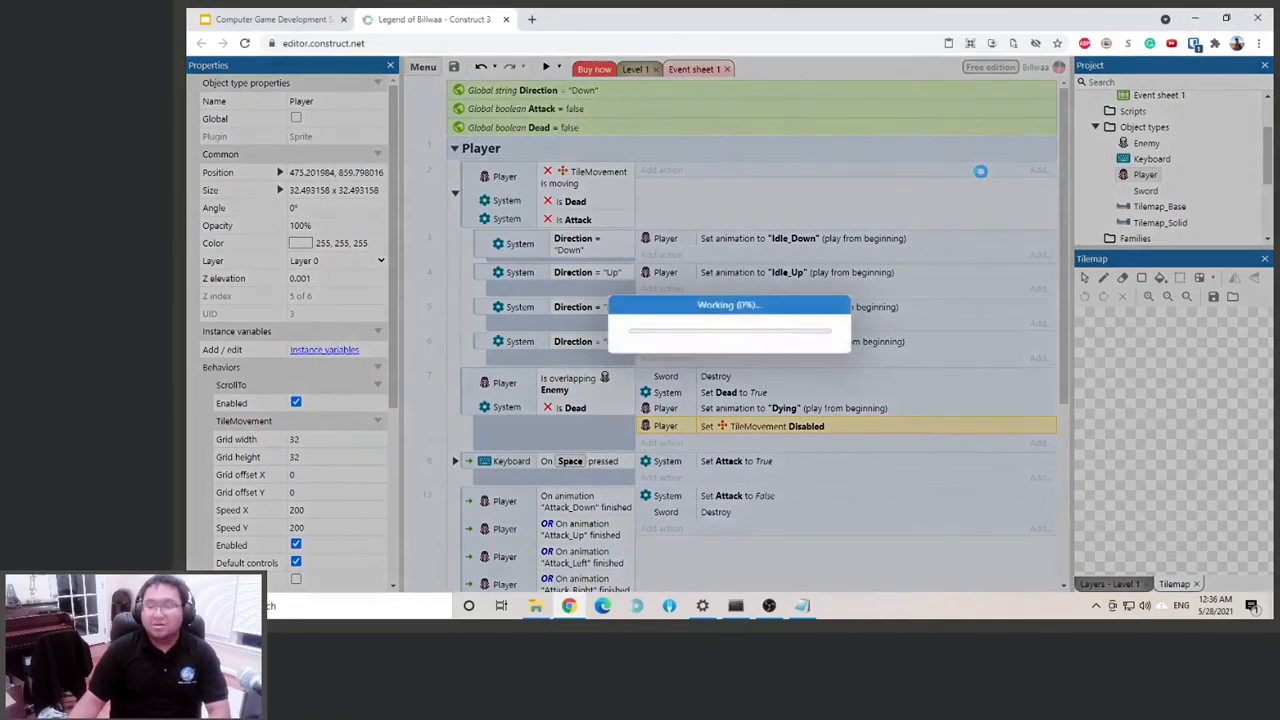